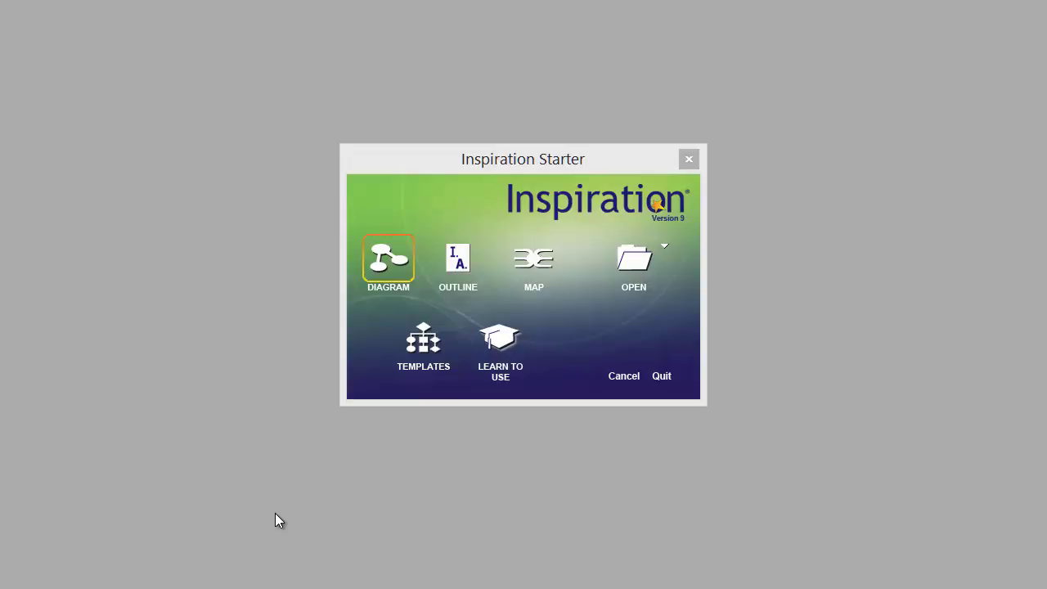
Step: Choose DIAGRAM in the Inspiration Starter to open a blank diagram with a Main Idea symbol
left_click(381, 257)
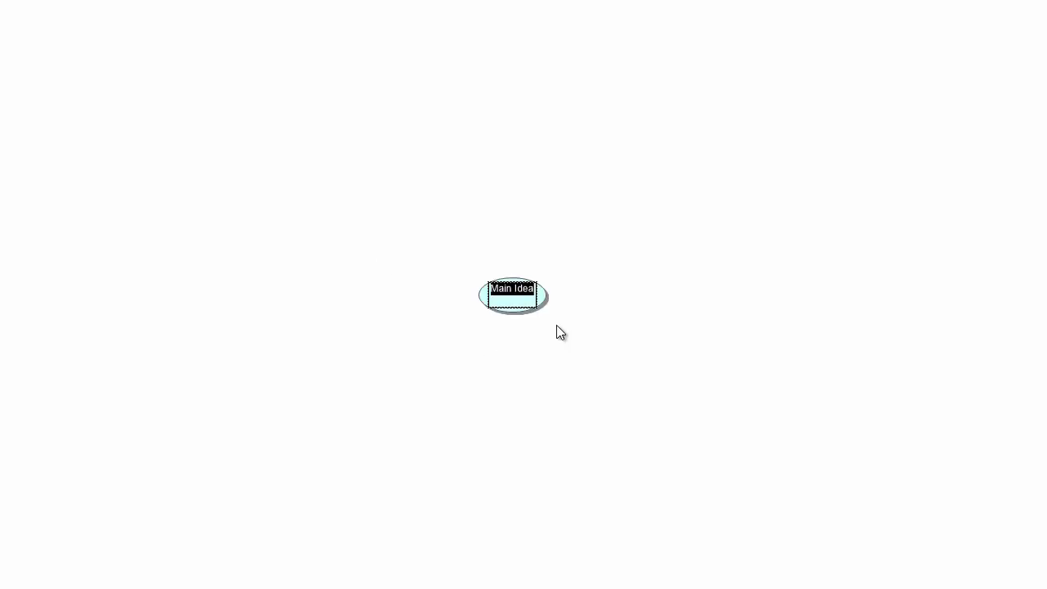
Step: Replace the Main Idea label with 'Essay plan' and reselect the symbol
type("Essa")
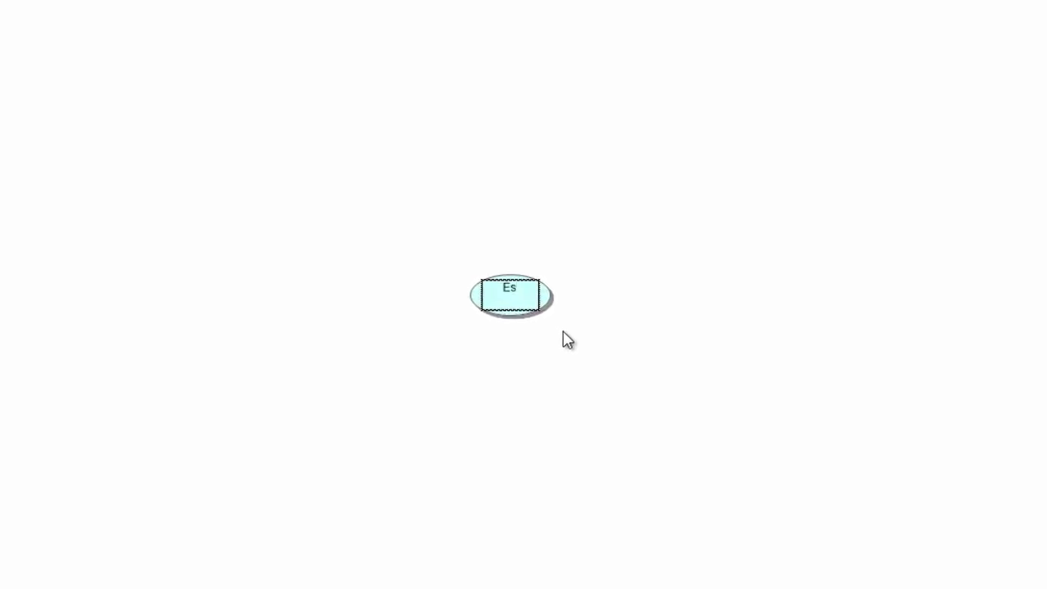
type("y plan")
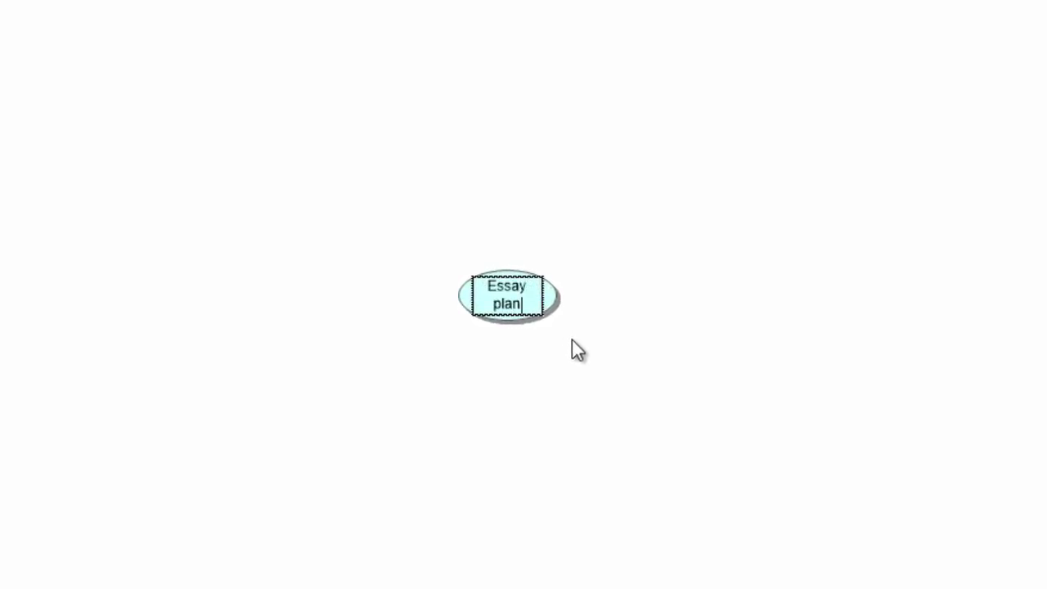
left_click(580, 353)
left_click(521, 306)
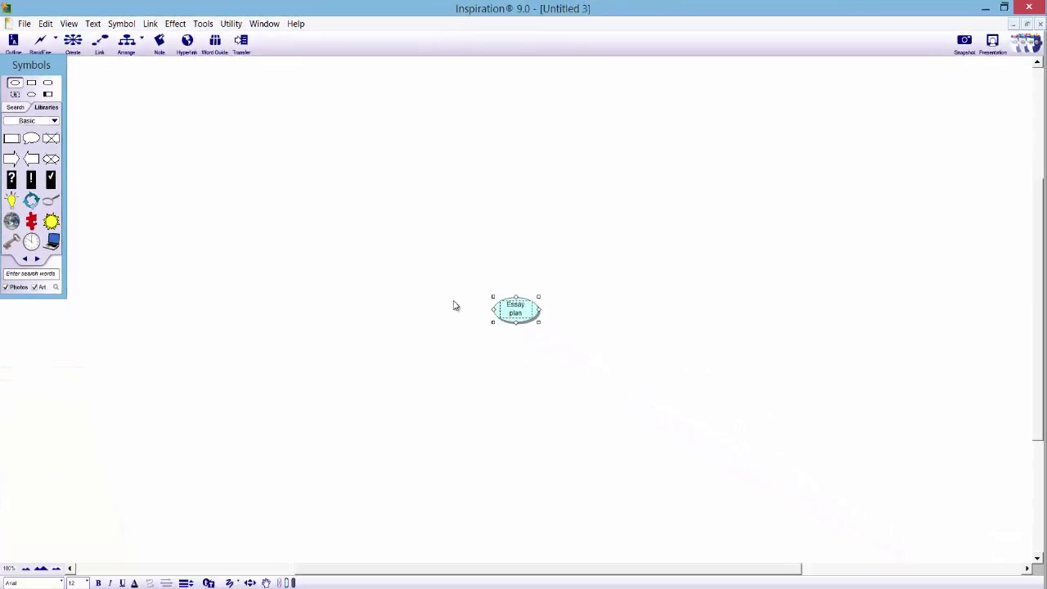
Step: Create a linked 'Understanding essay' idea from Essay plan and move it slightly down-left
left_click(654, 264, "ctrl")
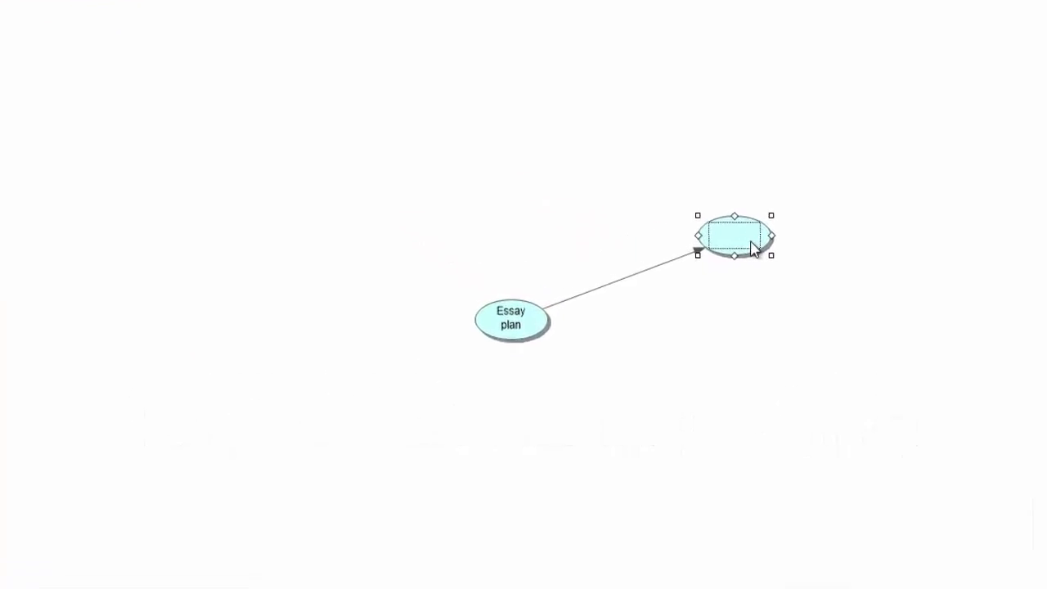
type("Understand")
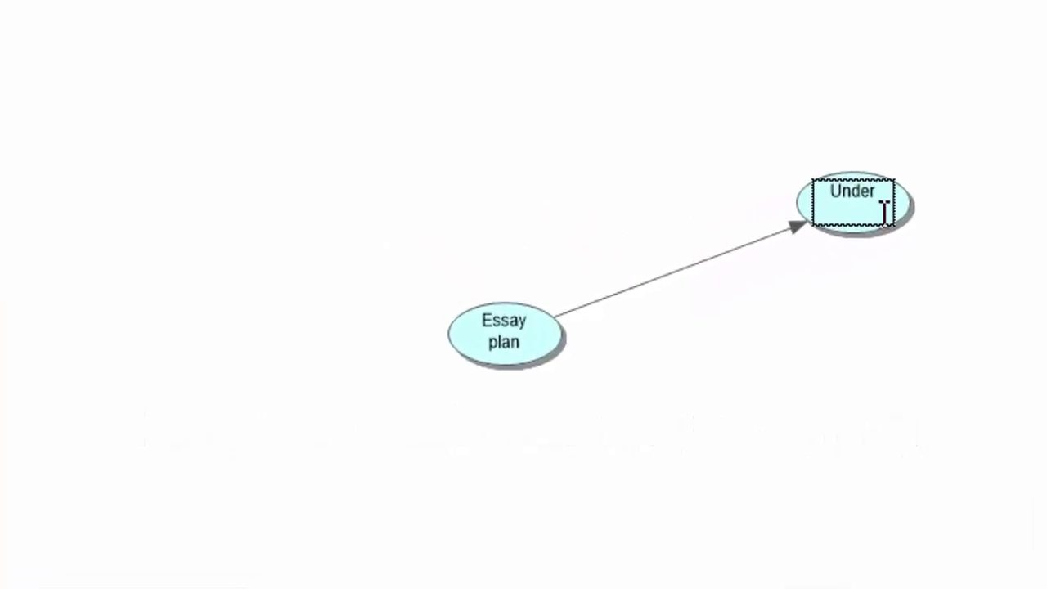
type("ing essay")
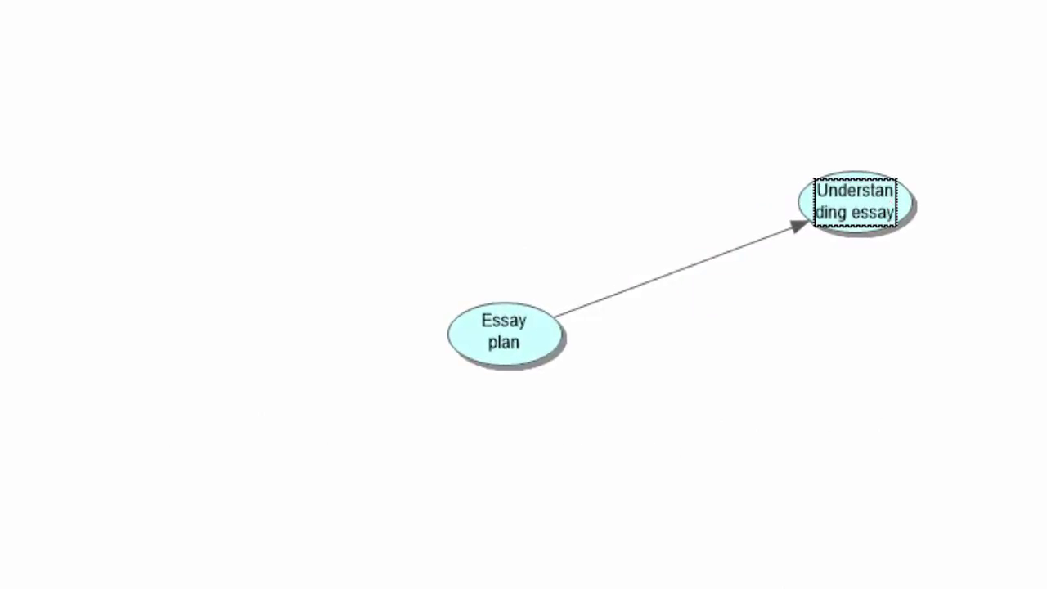
left_click(941, 300)
left_click(850, 203)
left_click_drag(851, 203, 811, 243)
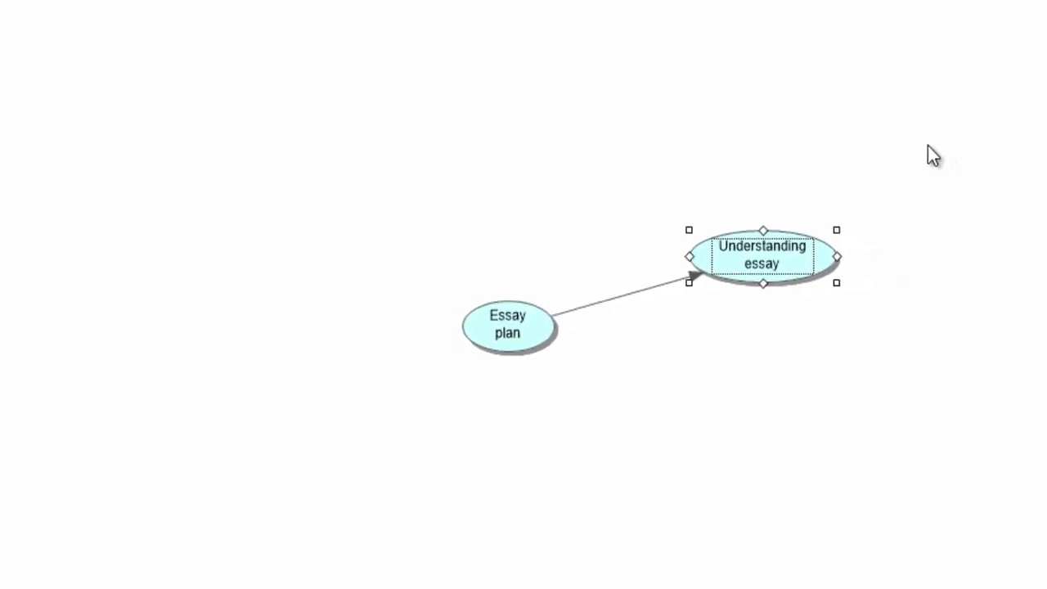
left_click(907, 154)
Step: Add two ideas linked from Understanding essay and label the upper one 'Topic of essay'
left_click(757, 268)
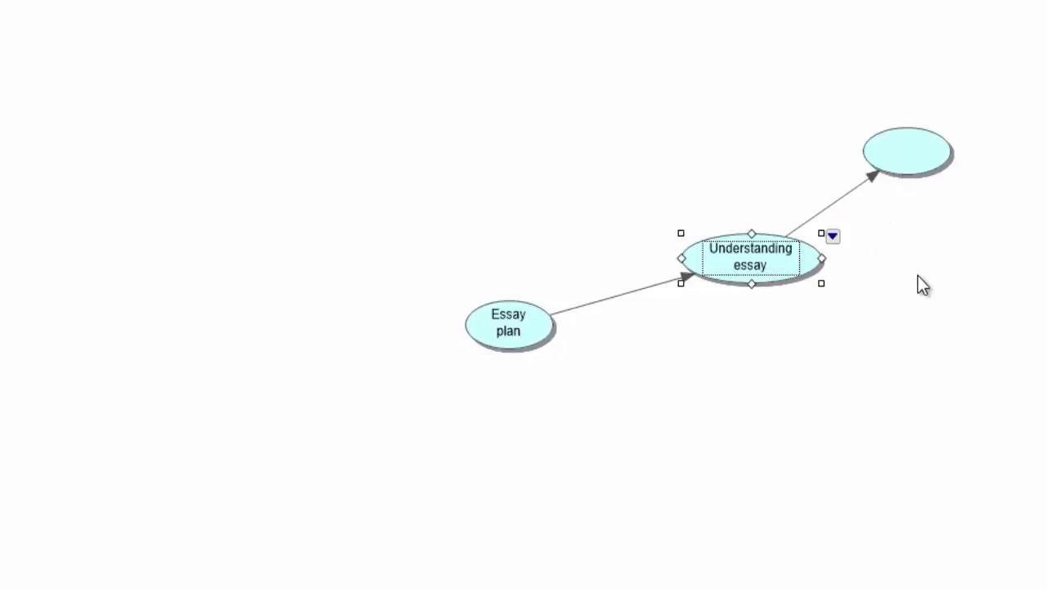
left_click(940, 286)
left_click_drag(918, 155, 943, 147)
left_click(943, 147)
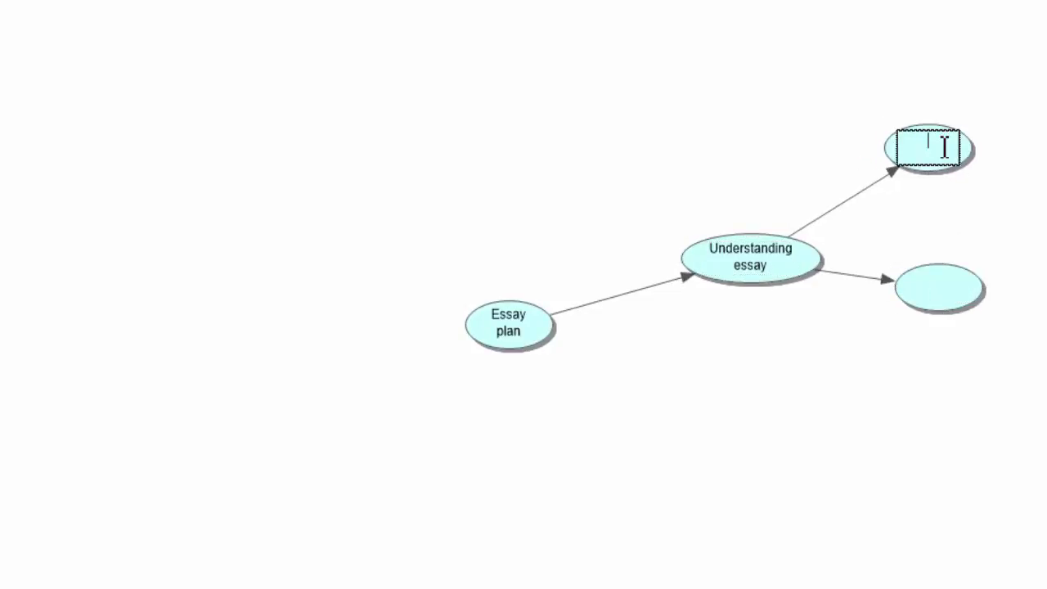
type("Topic of essay")
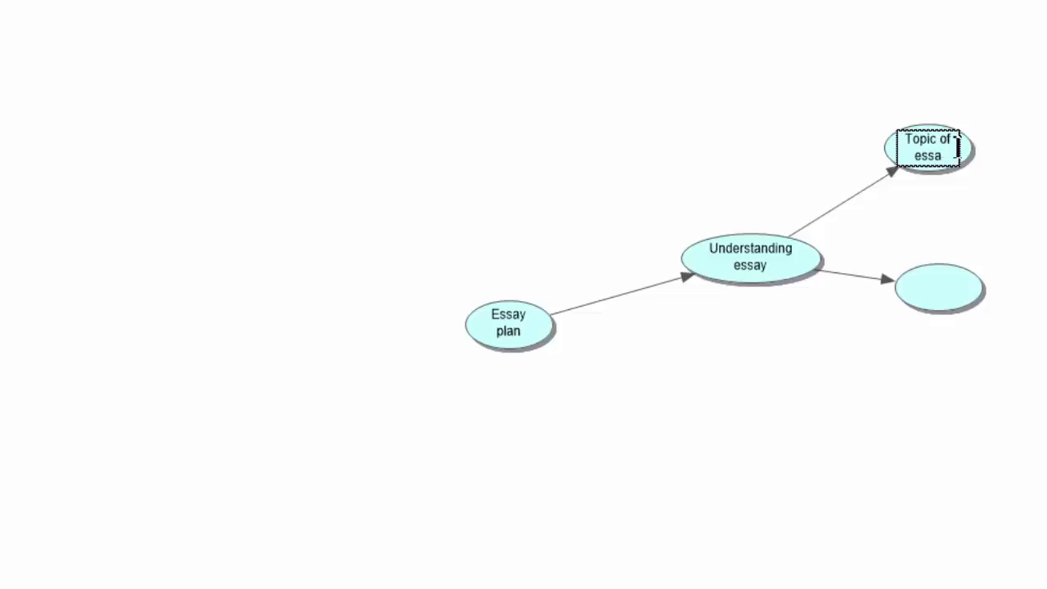
left_click(944, 290)
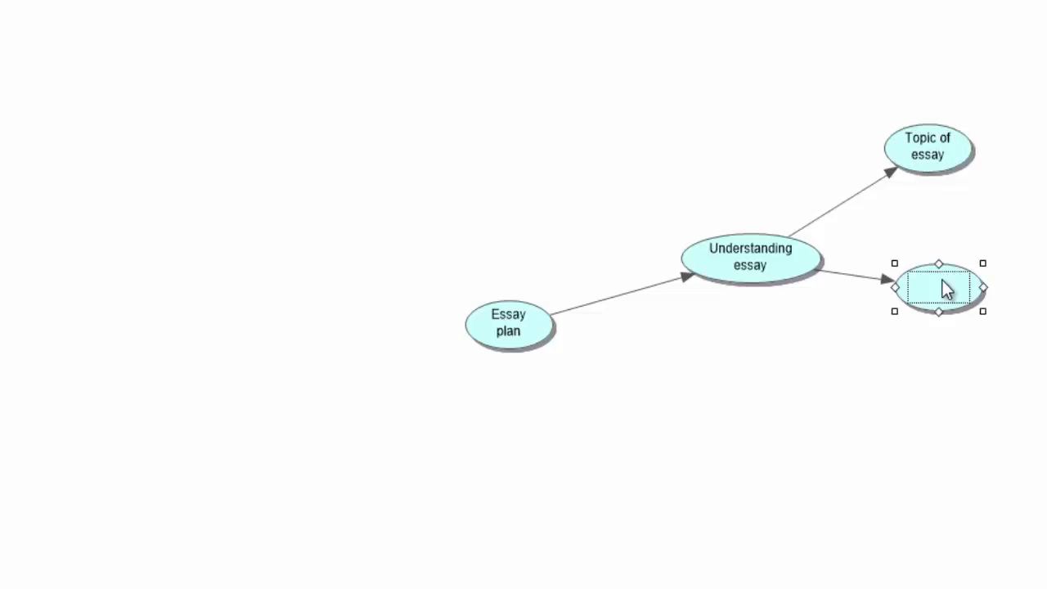
Step: Label the second new idea 'Focus of essay'
left_click(948, 281)
type("Focus of essay")
left_click(1014, 360)
left_click(925, 154)
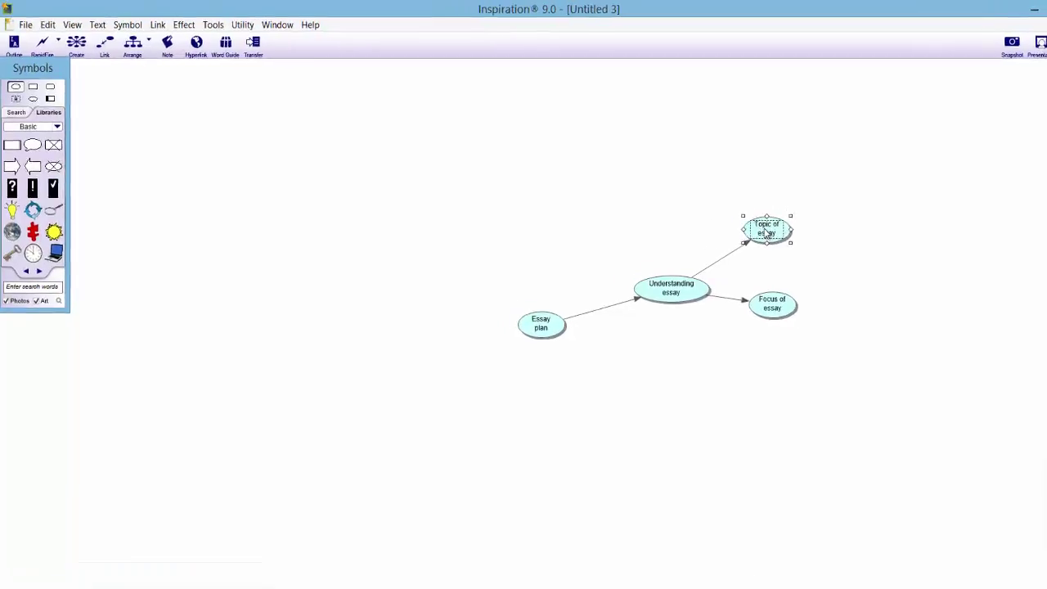
Step: Give Topic of essay an enlarged note reading 'Topic of my essay', then close it
left_click(181, 56)
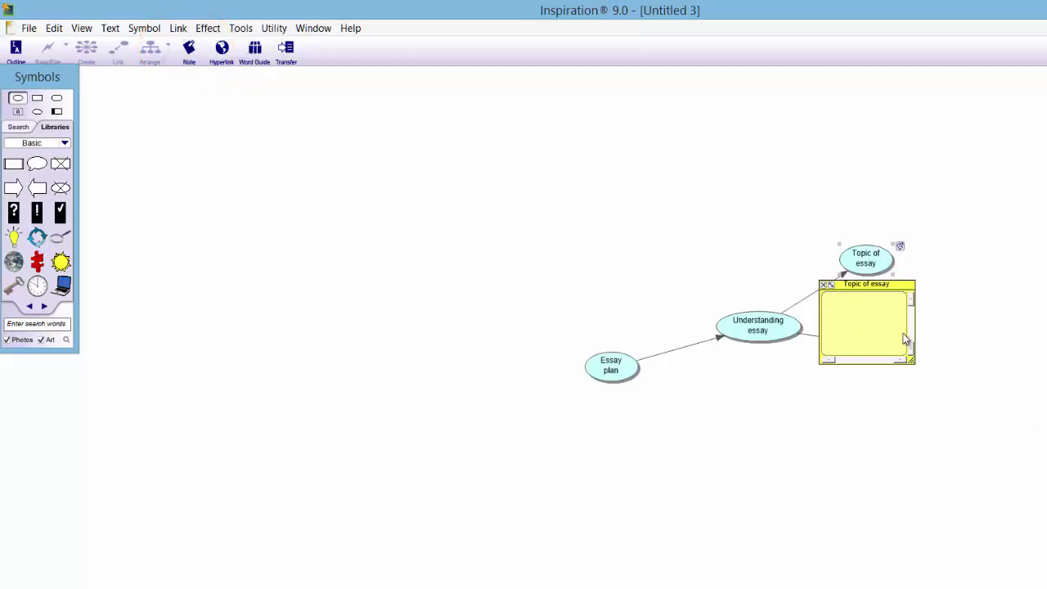
left_click_drag(910, 369, 940, 387)
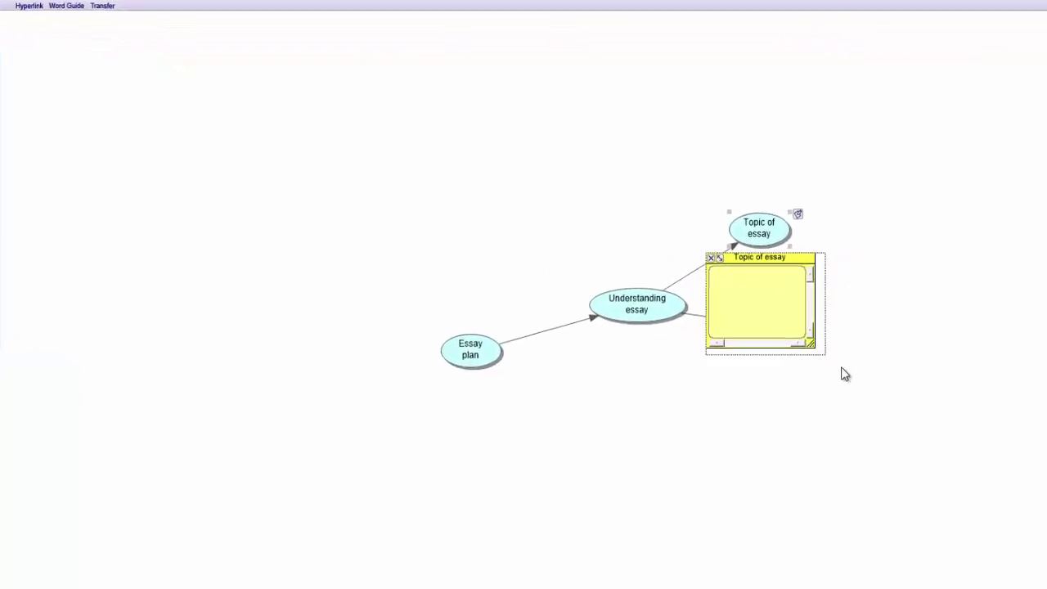
left_click_drag(845, 374, 964, 461)
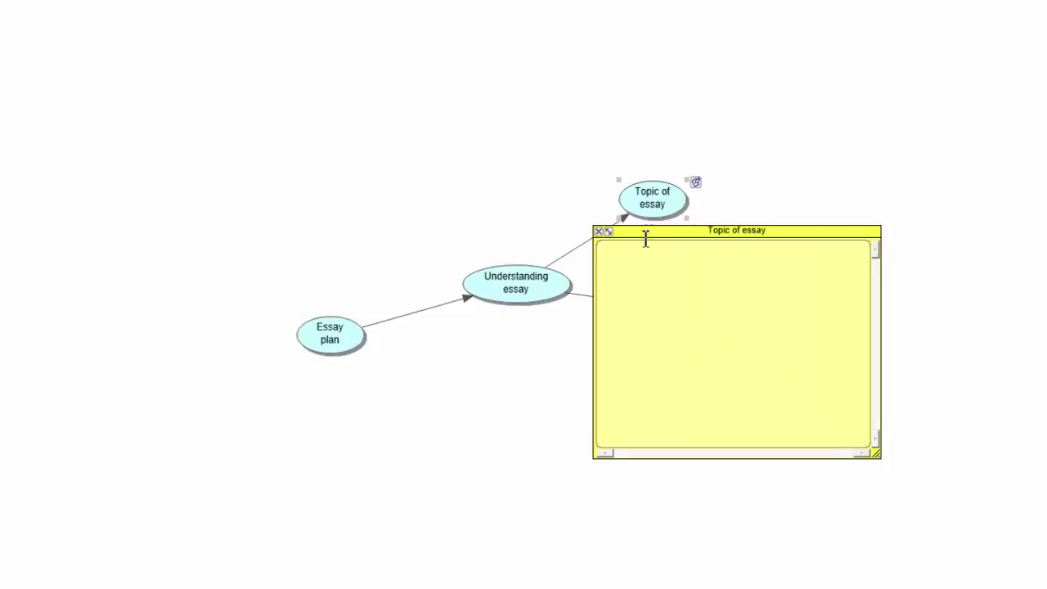
type("Topic of my essay")
left_click(608, 232)
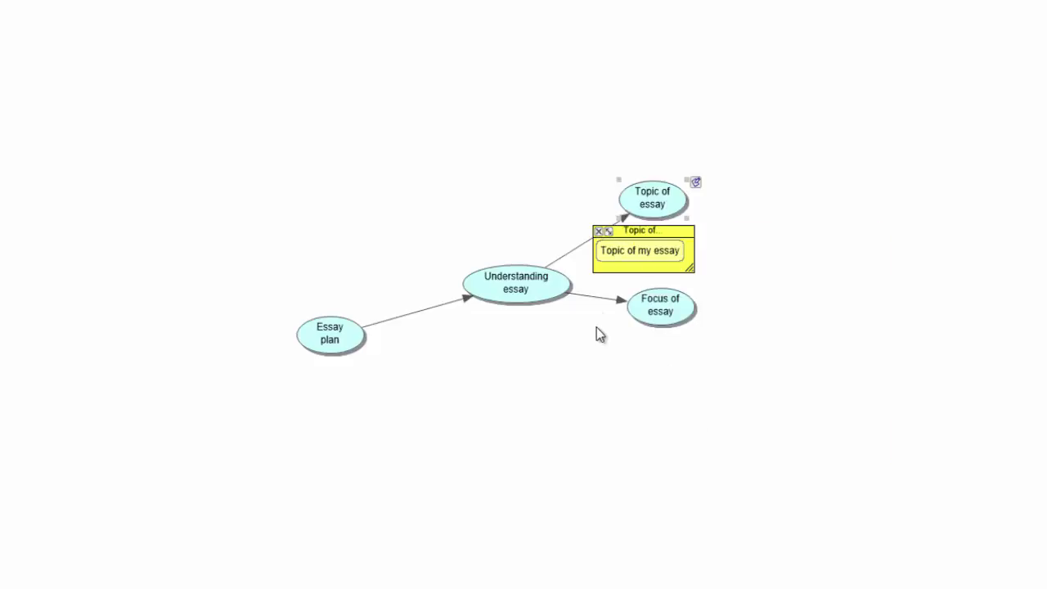
left_click(597, 231)
left_click(696, 181)
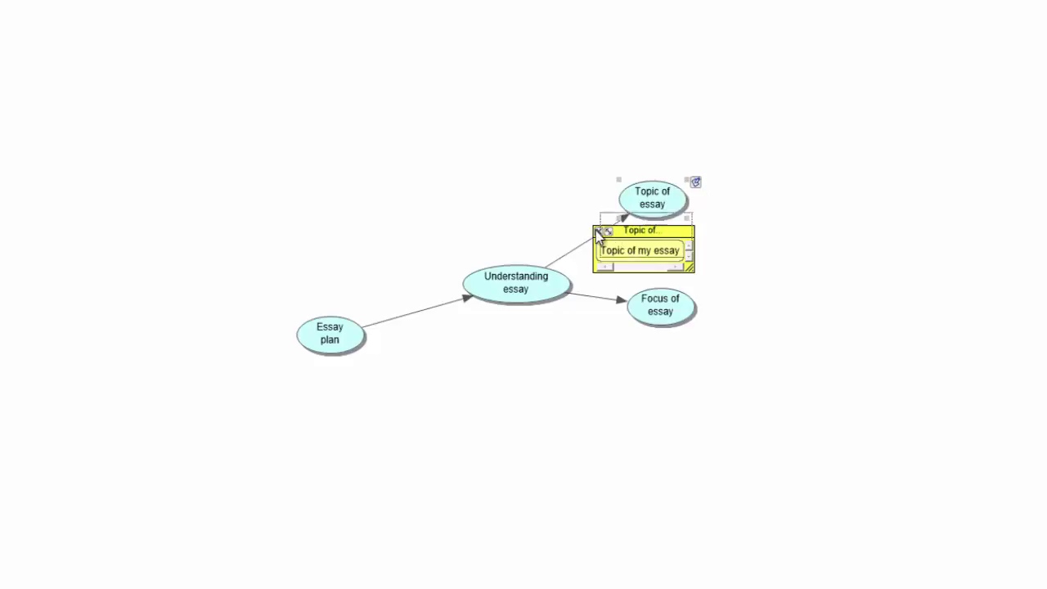
left_click(598, 232)
left_click(670, 316)
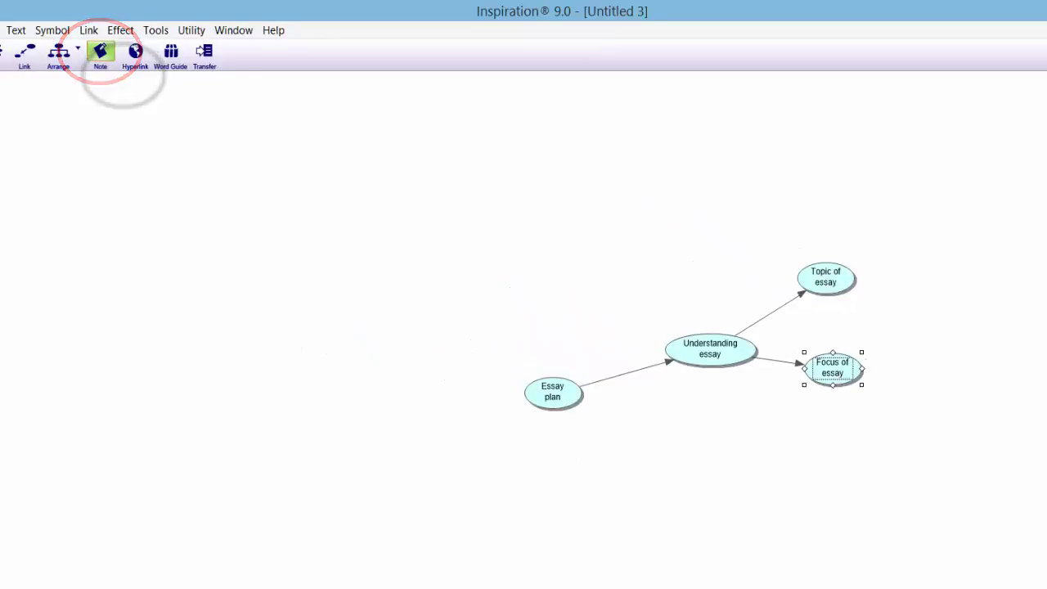
Step: Add a 'Focus of my essay' note to Focus of essay and reposition both branch ideas
left_click(101, 52)
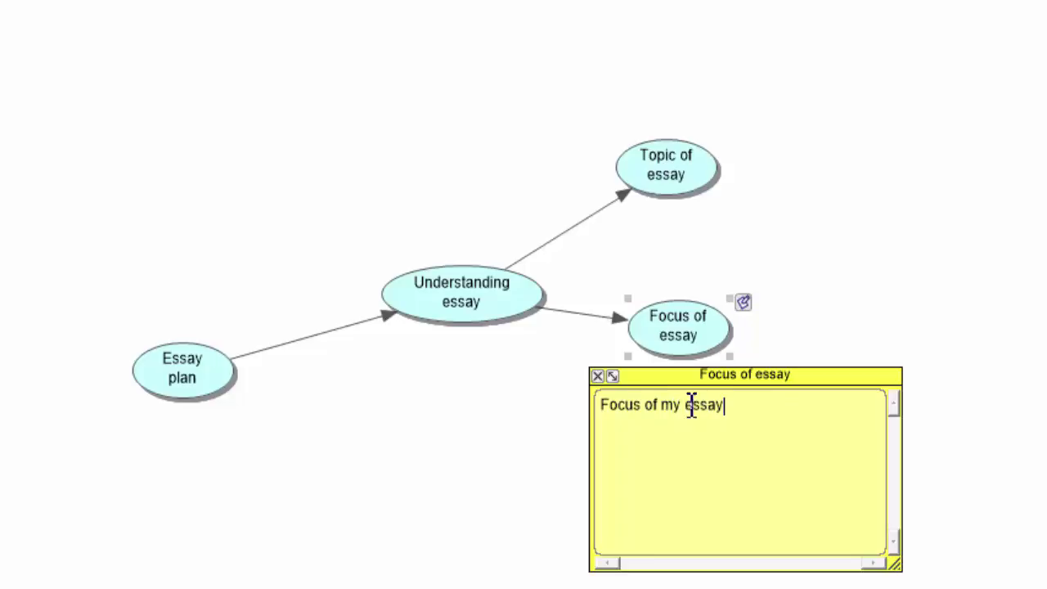
left_click(598, 376)
left_click_drag(666, 173, 645, 121)
left_click_drag(661, 346, 676, 309)
Step: Select each idea in turn and recheck the note on Topic of essay
left_click(168, 363)
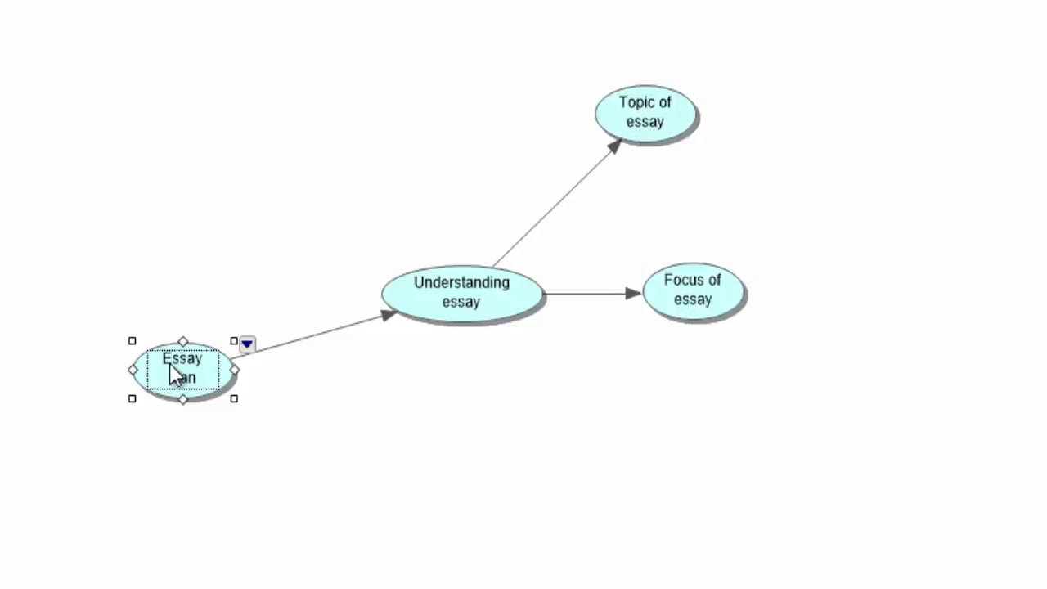
left_click(473, 300)
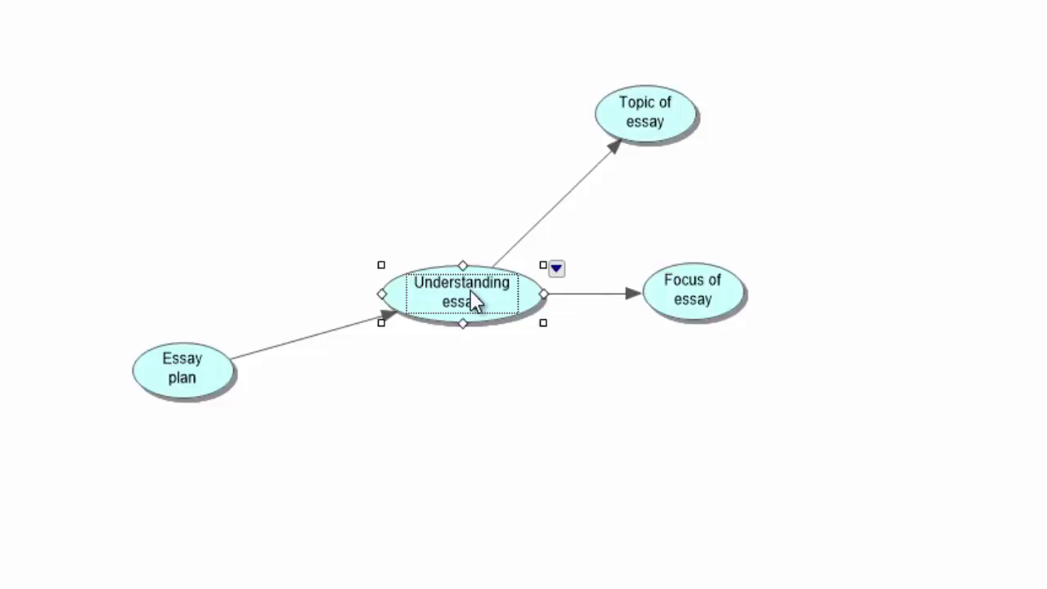
left_click(647, 109)
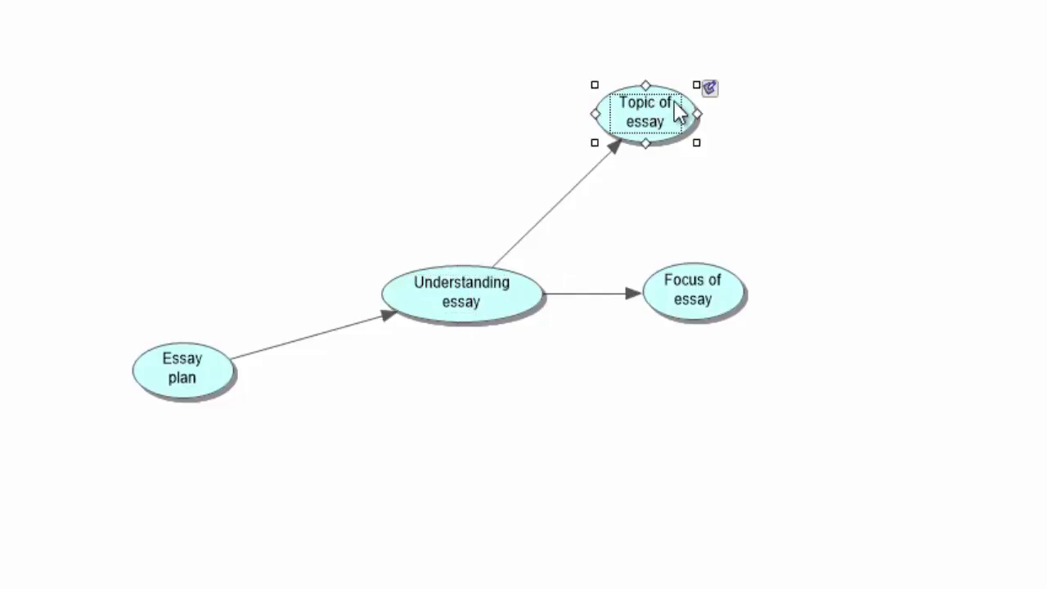
left_click(709, 87)
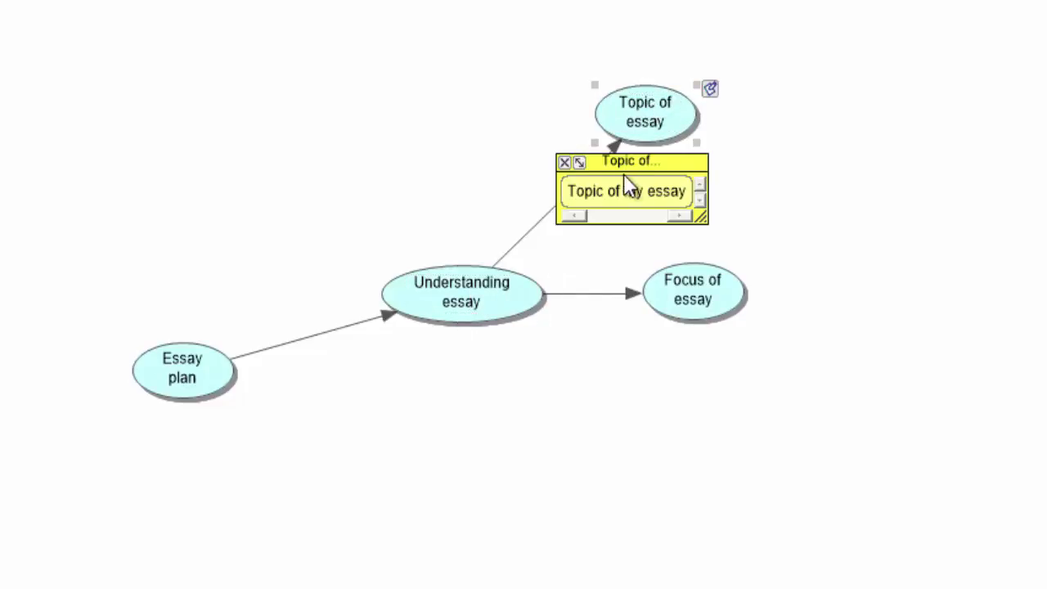
left_click(692, 290)
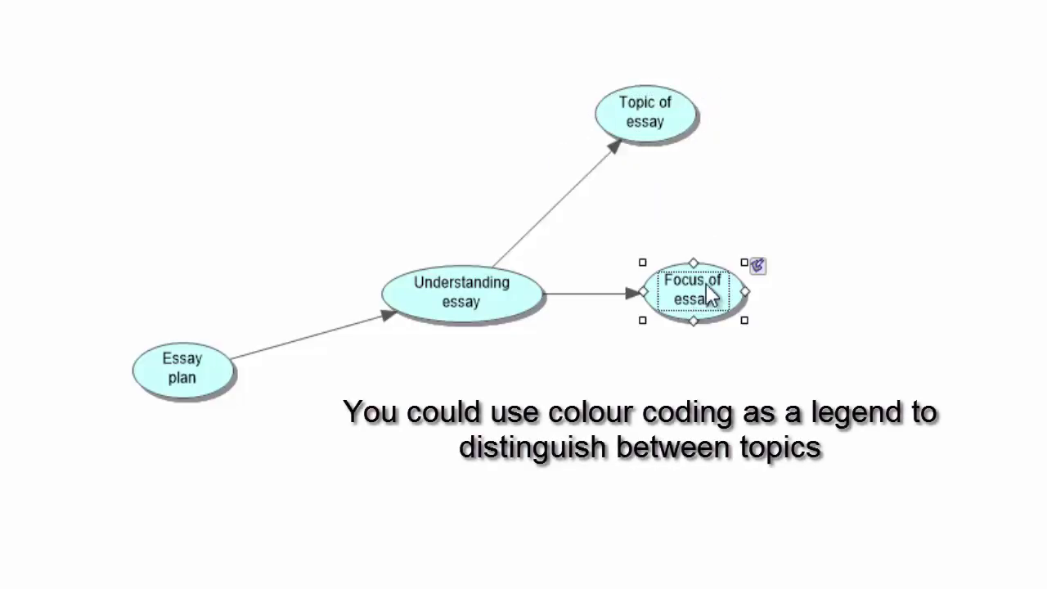
left_click(638, 212)
left_click(476, 300)
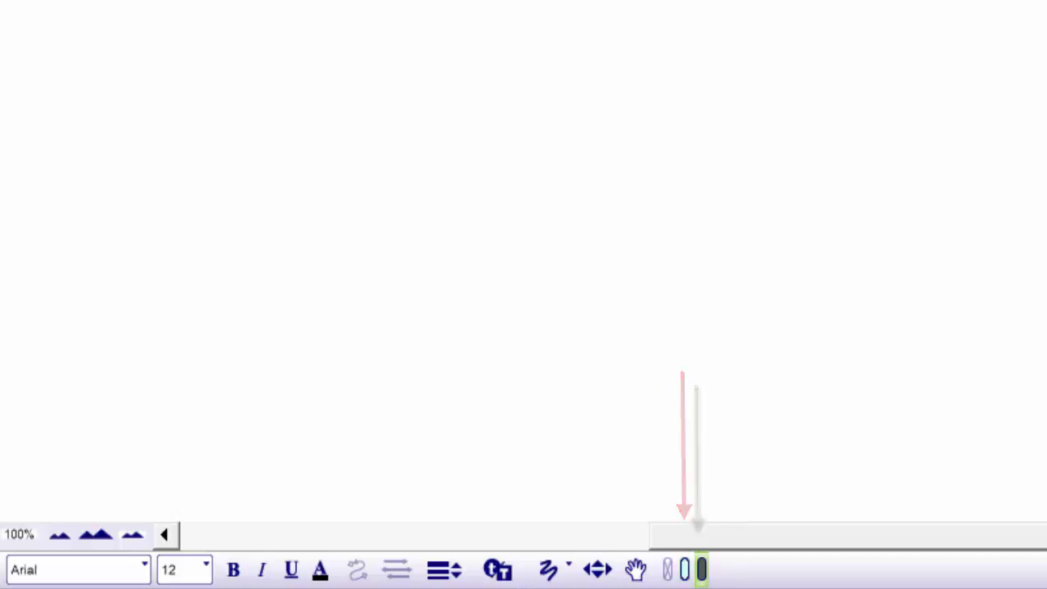
Step: Fill Understanding essay bright cyan, Topic of essay dark blue and Focus of essay blue
left_click(685, 570)
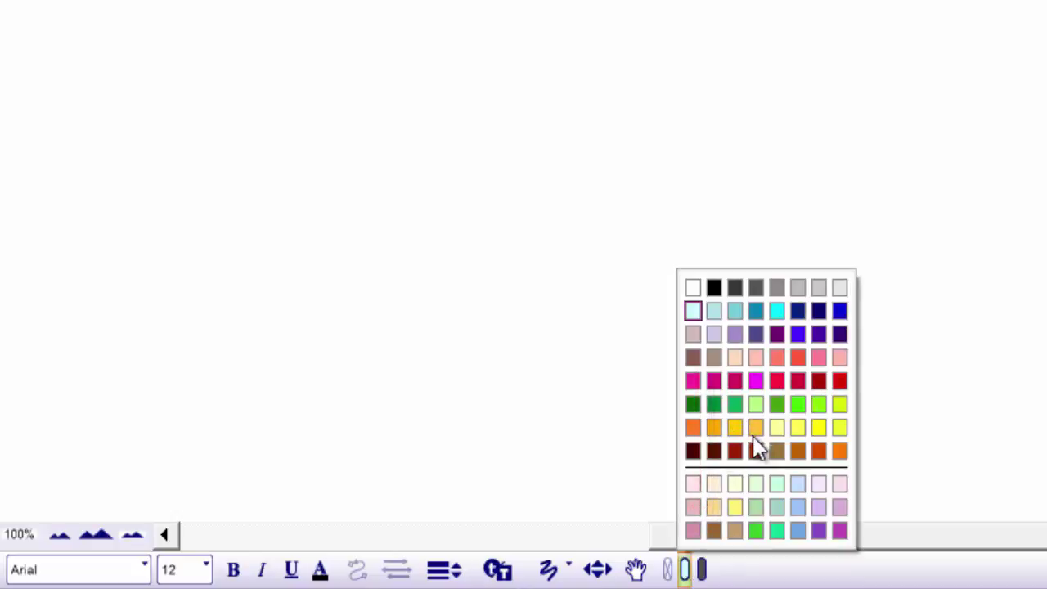
left_click(776, 310)
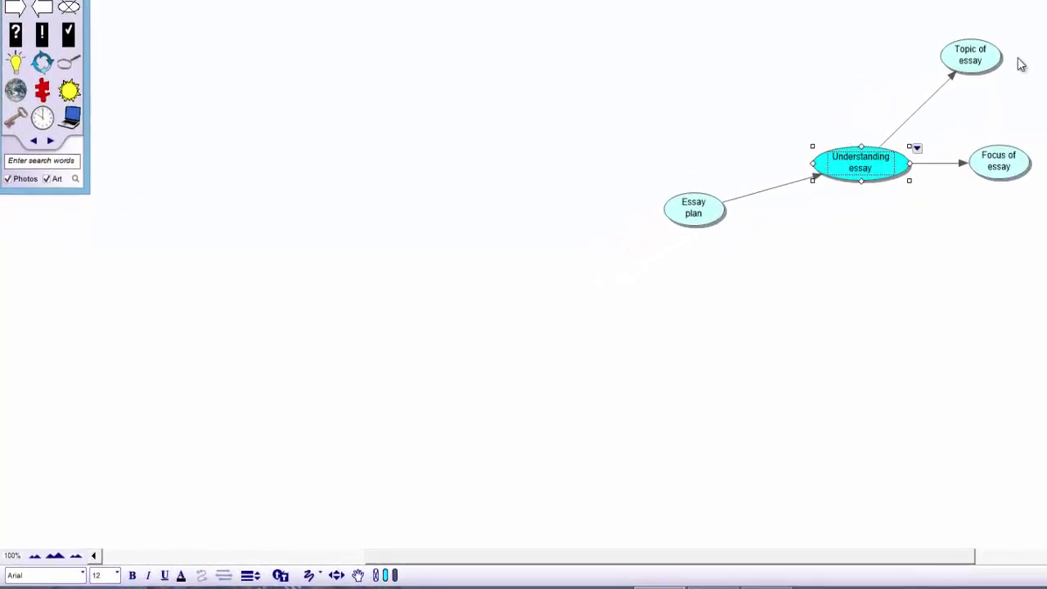
left_click(984, 61)
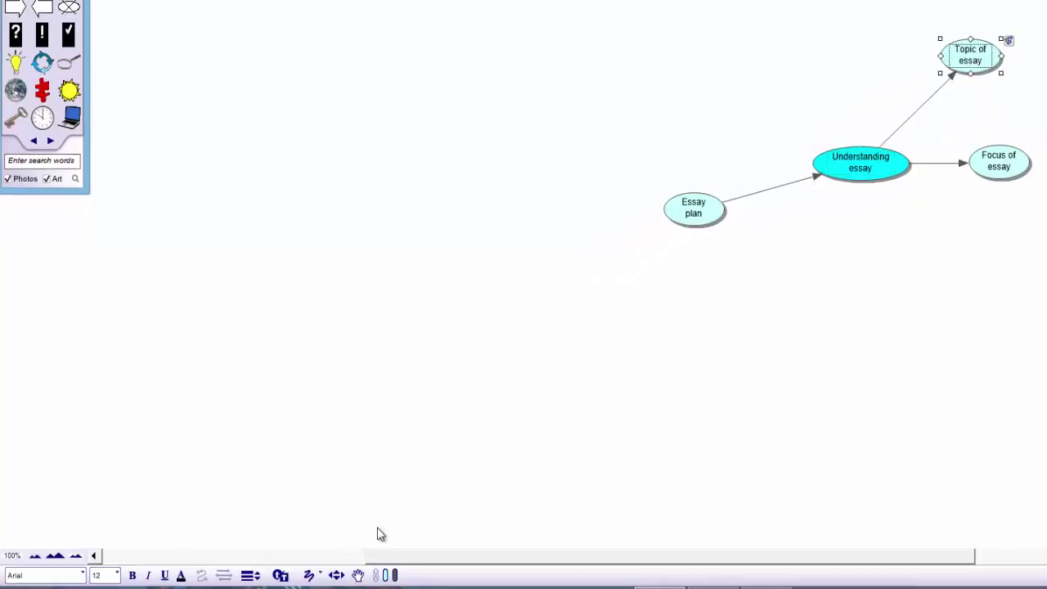
left_click(388, 576)
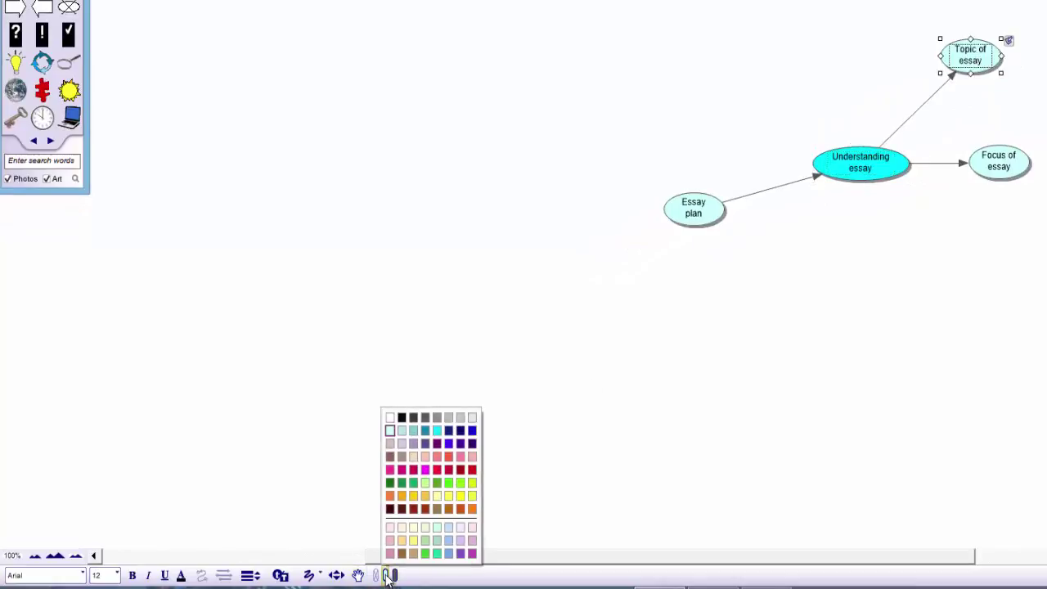
left_click(449, 434)
left_click(1004, 174)
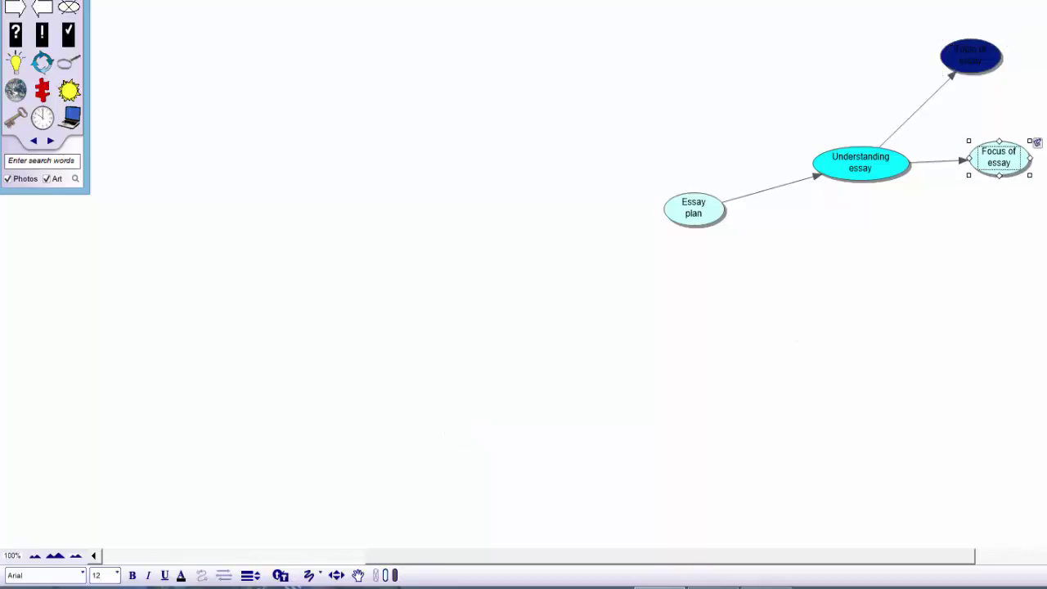
left_click(388, 575)
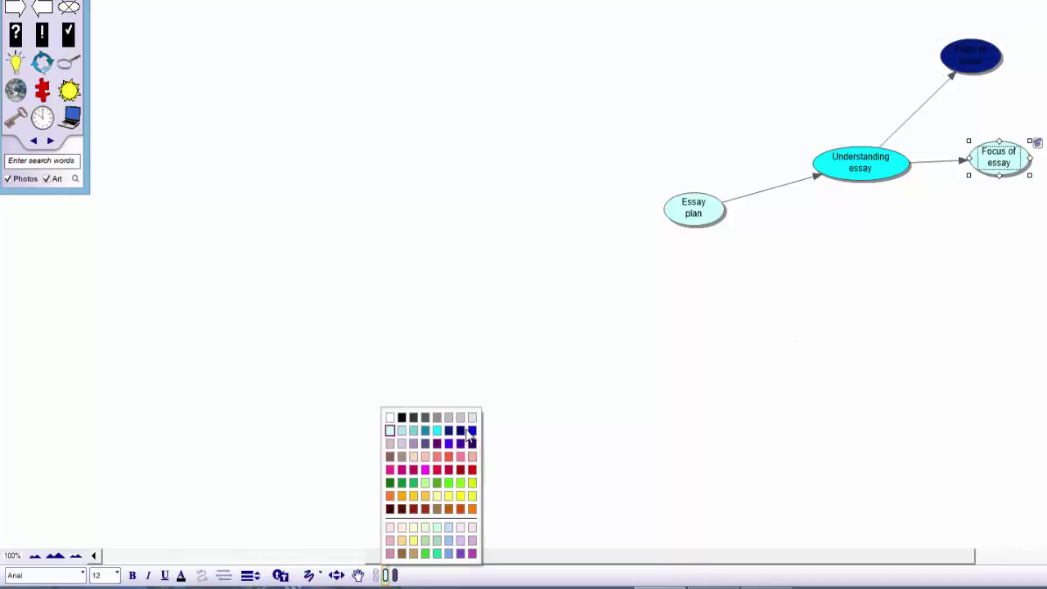
left_click(472, 430)
Step: Nudge Topic of essay right, then fill both Topic and Focus ideas the same blue
left_click(981, 59)
left_click_drag(981, 59, 1000, 65)
left_click_drag(922, 2, 1044, 213)
left_click(386, 577)
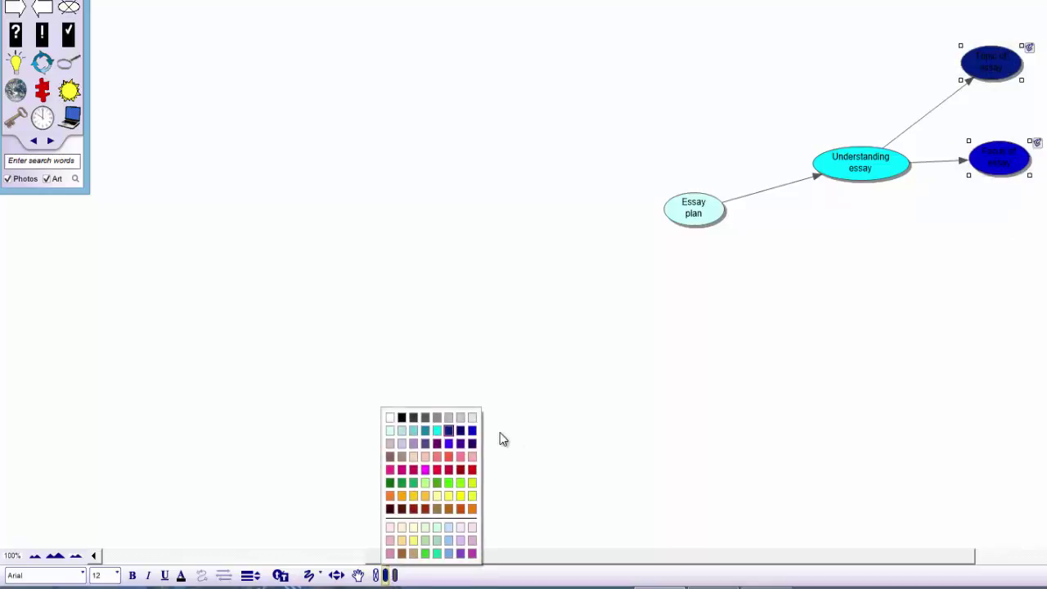
left_click(472, 431)
Step: Shift Understanding essay up and left to tidy the layout
left_click(1014, 335)
left_click(867, 166)
left_click_drag(864, 163, 839, 160)
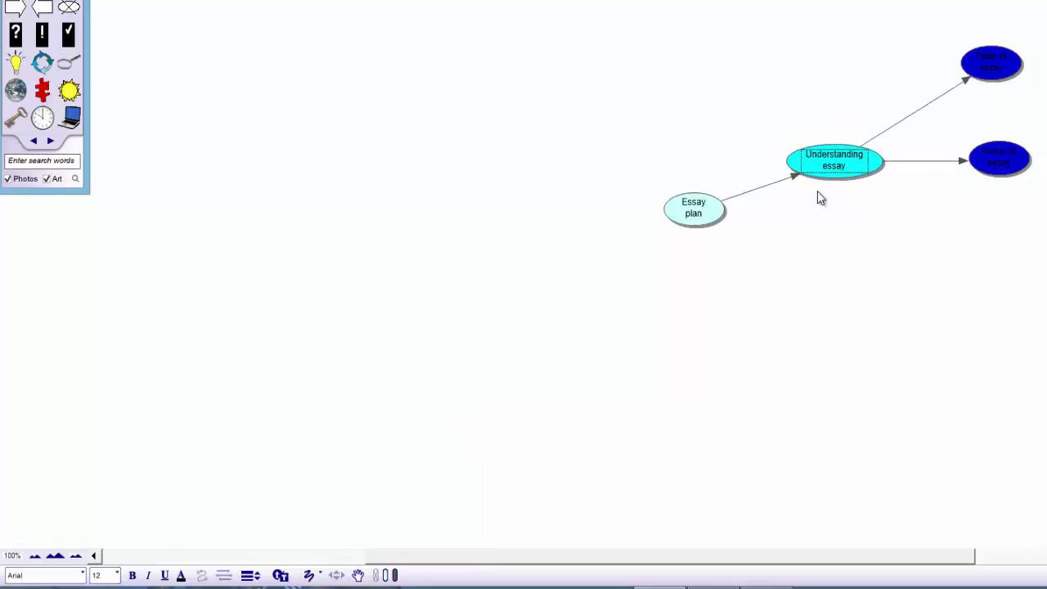
left_click_drag(694, 217, 662, 229)
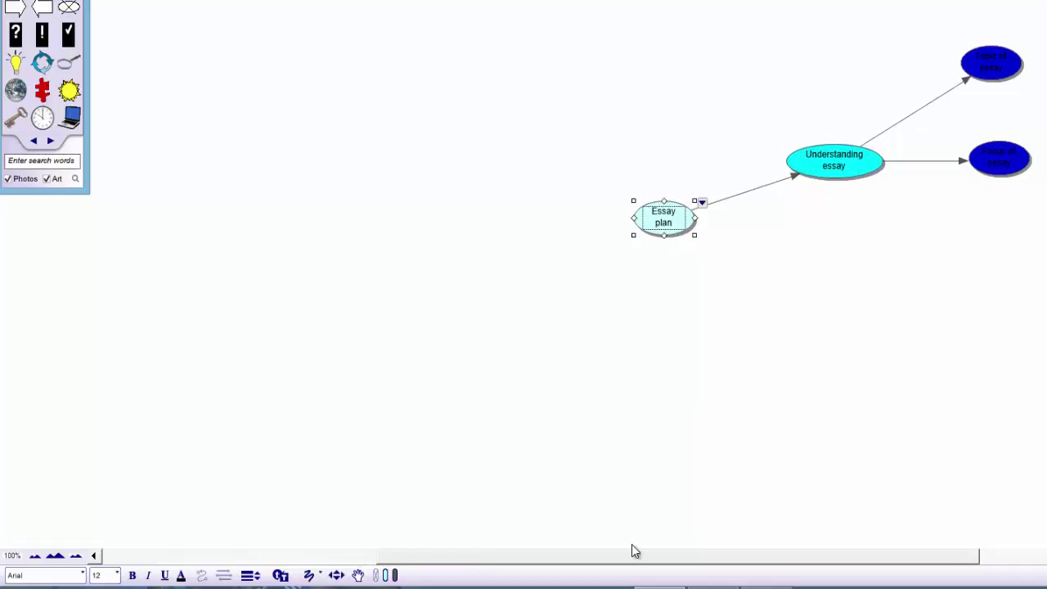
Step: Add a 'Research' concept linked from Essay plan and place it below Understanding essay
left_click(992, 64)
left_click(1009, 170)
left_click(836, 156)
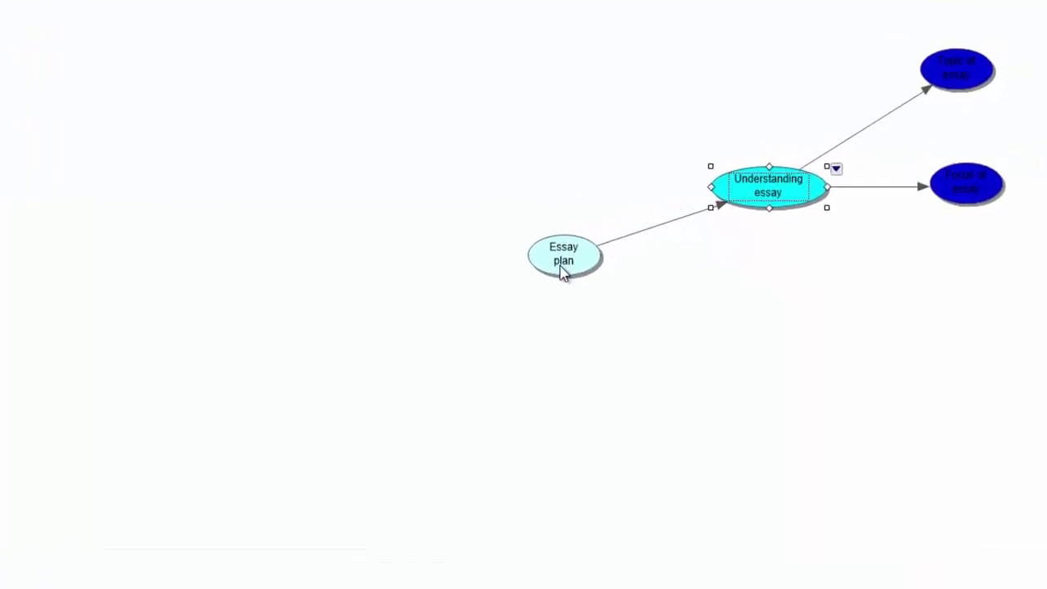
left_click(561, 269)
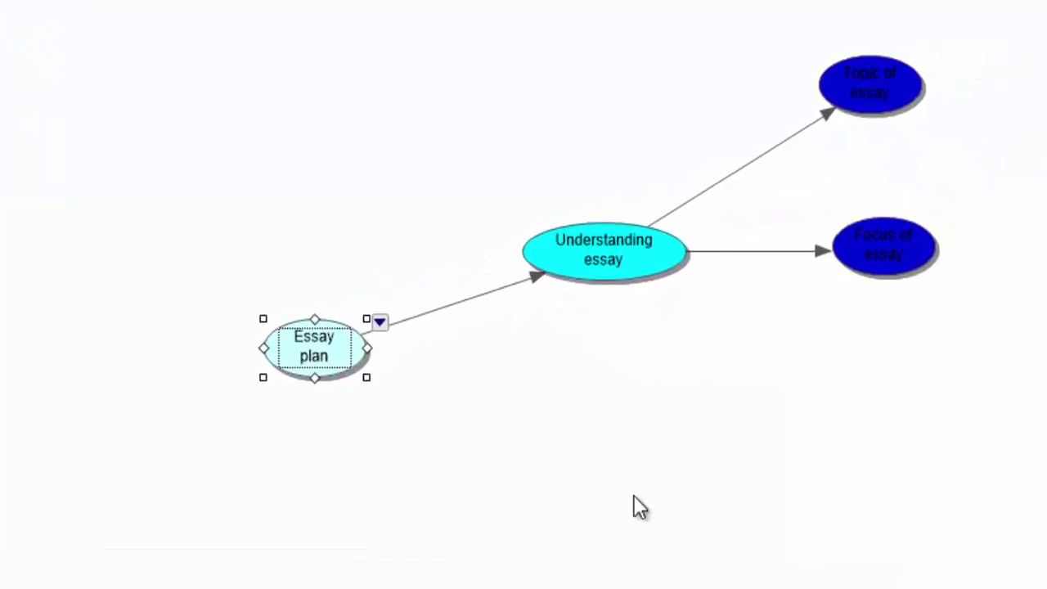
left_click(656, 451, "ctrl")
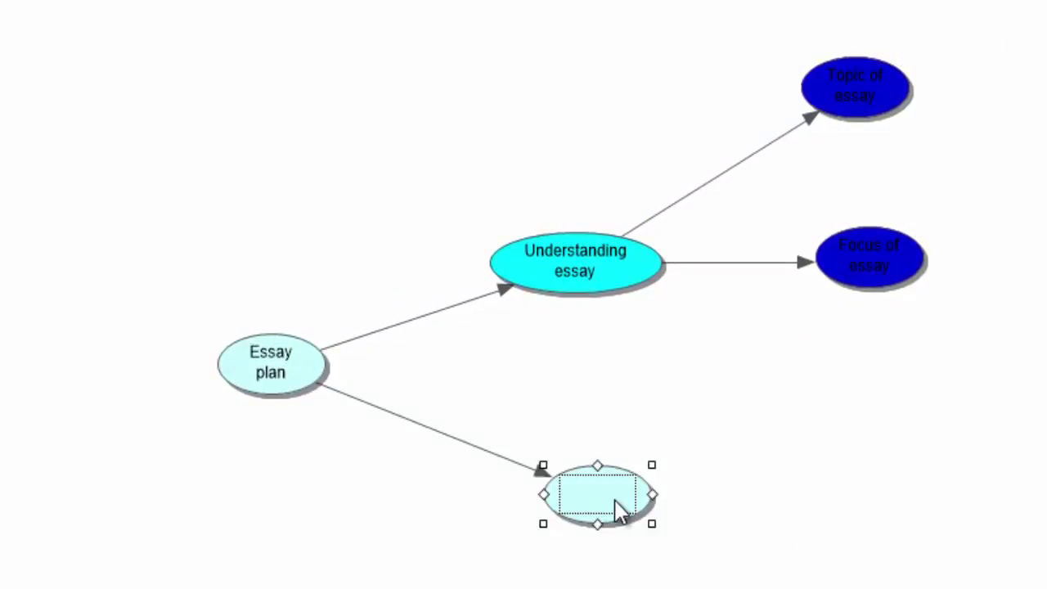
type("Re")
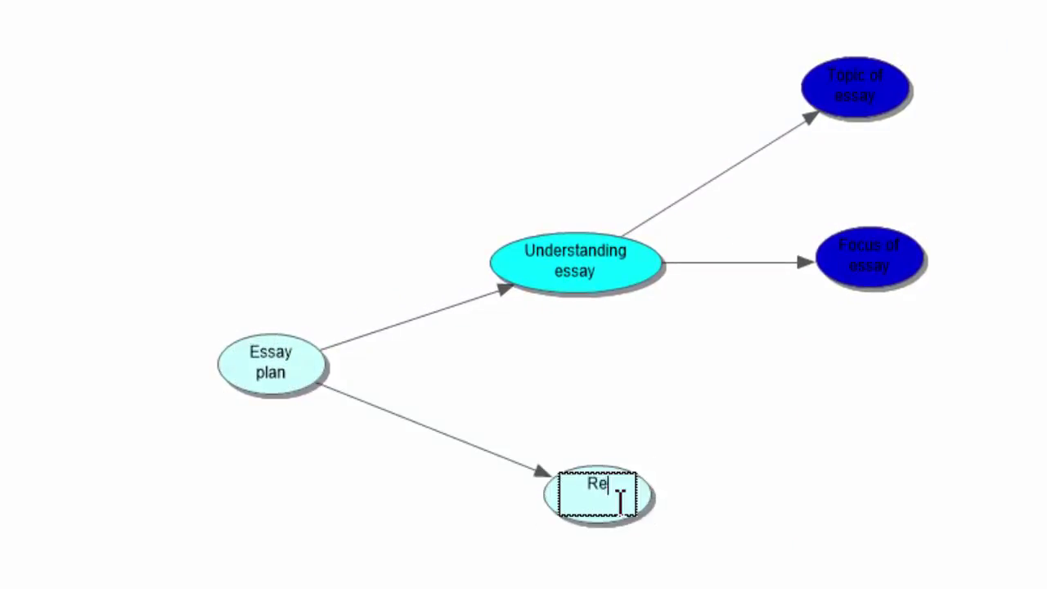
type("search")
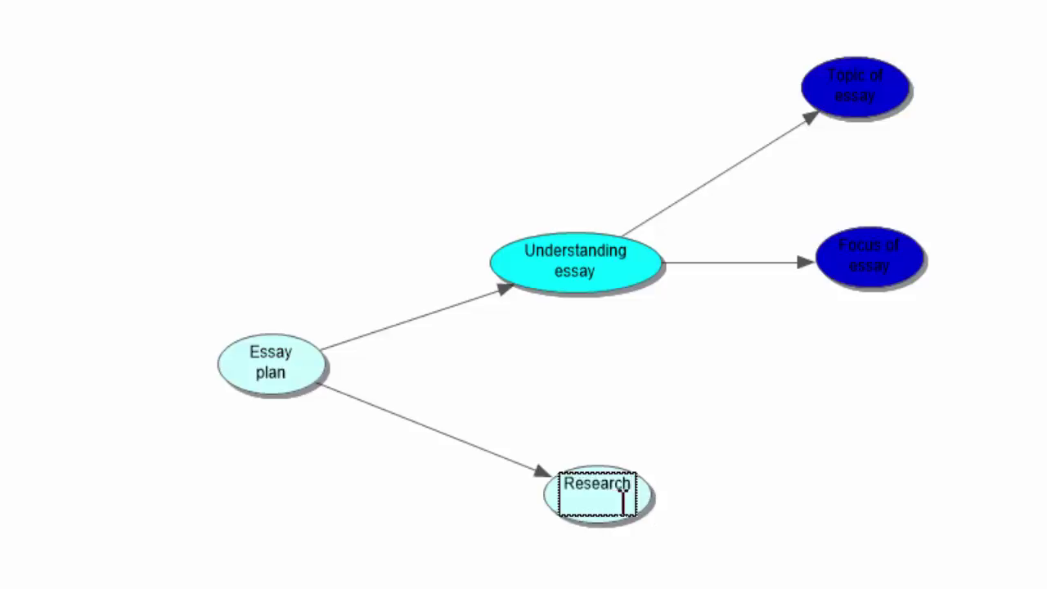
left_click(754, 568)
left_click_drag(589, 493, 552, 453)
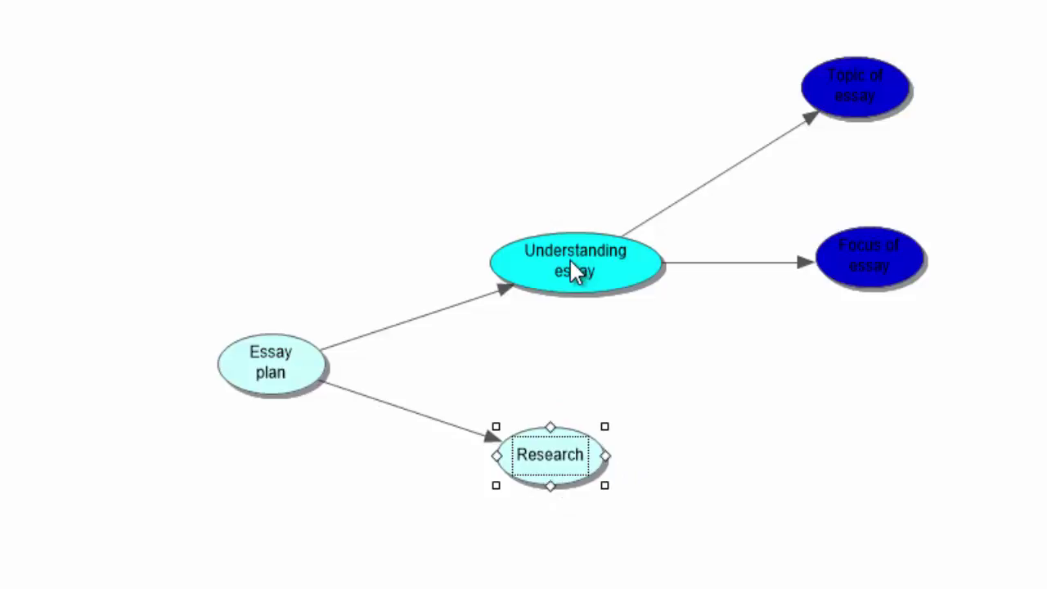
left_click(575, 270)
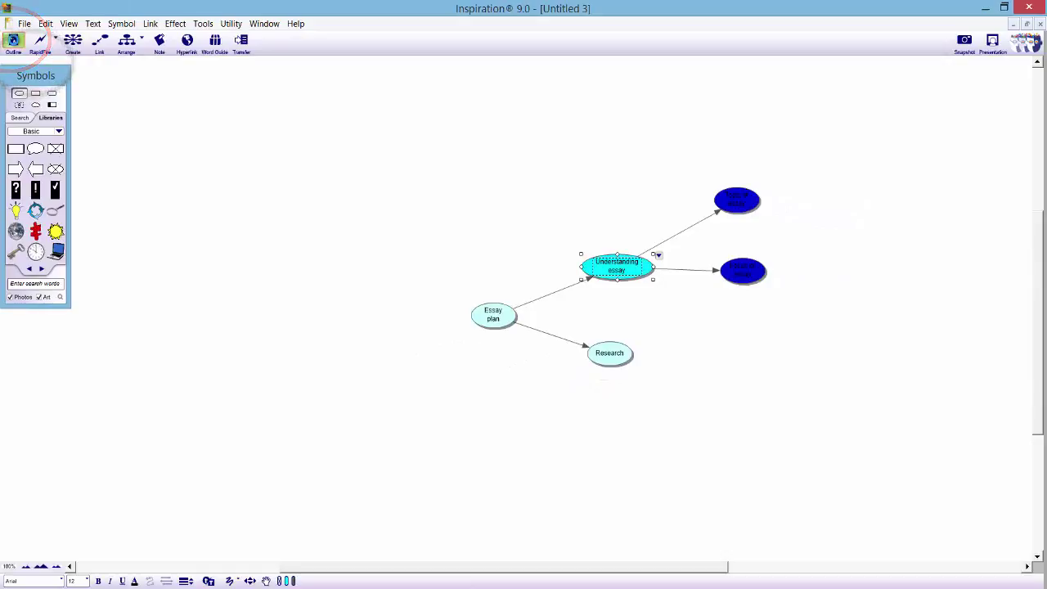
Step: In Outline view, append '5 days' to Understanding essay and '3 days' to Research
left_click(13, 41)
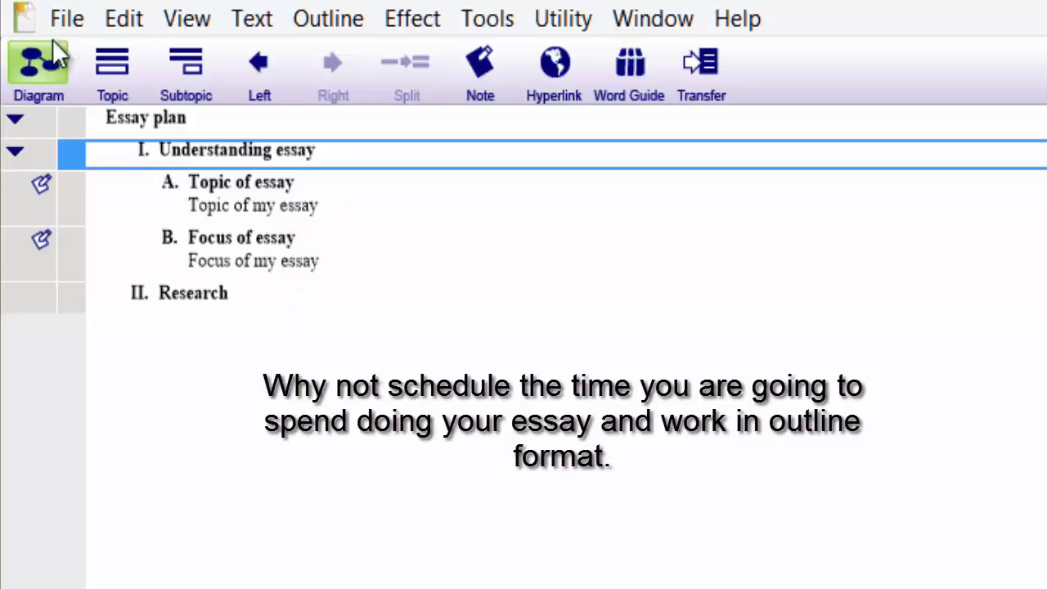
left_click(327, 152)
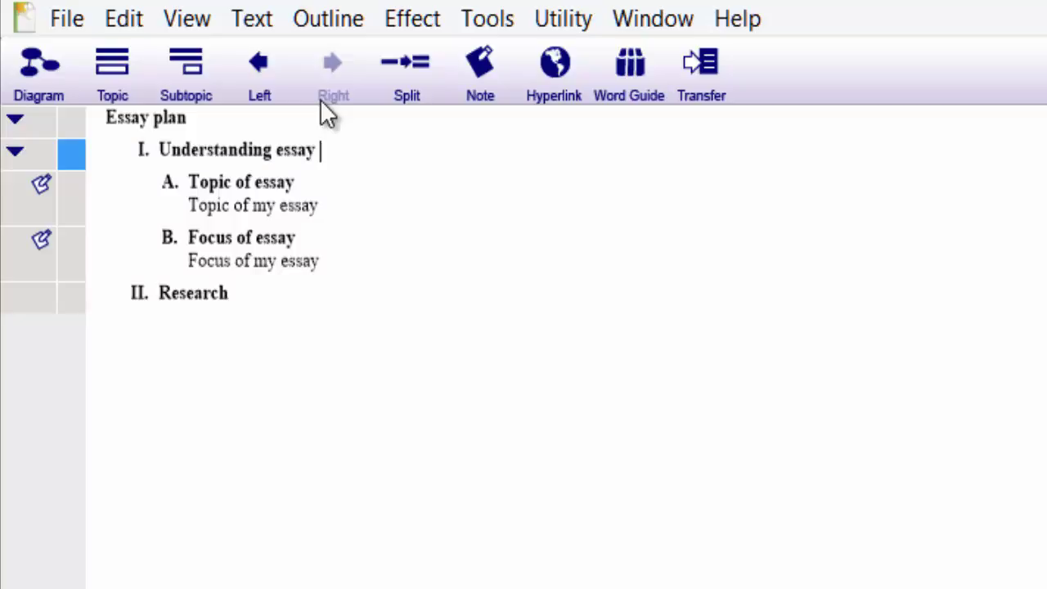
type("5 days")
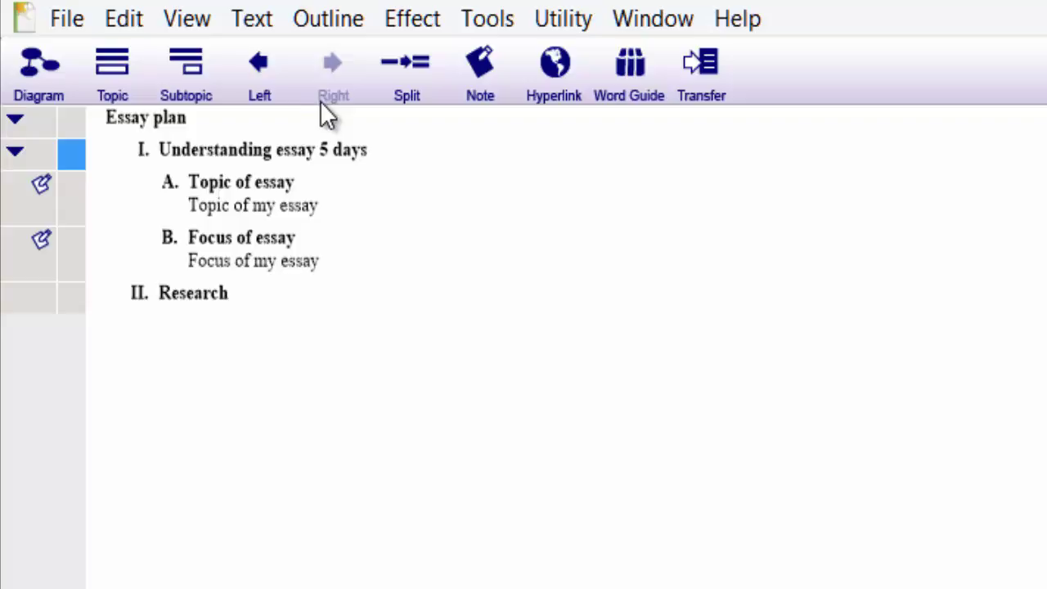
left_click(275, 309)
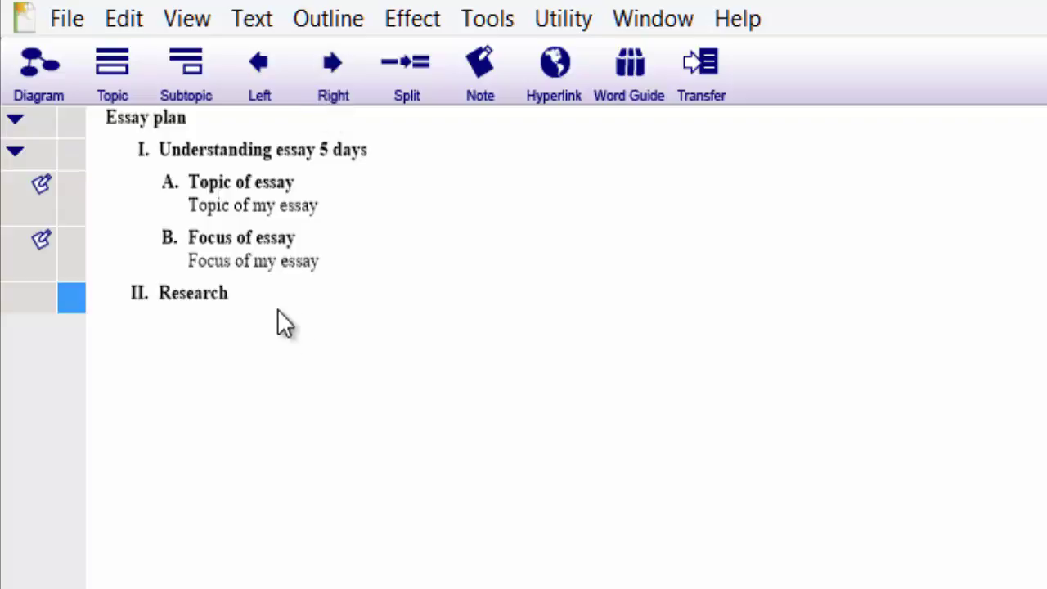
type("3 days")
left_click(325, 344)
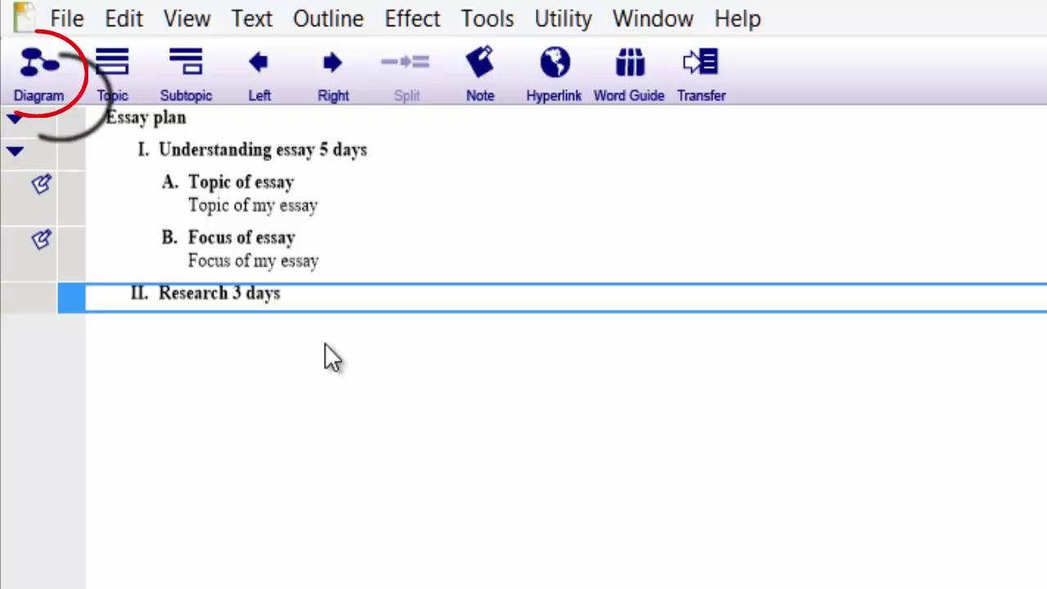
Step: Back in Diagram view, branch a 'Web' concept from Research 3 days and move it right
left_click(37, 82)
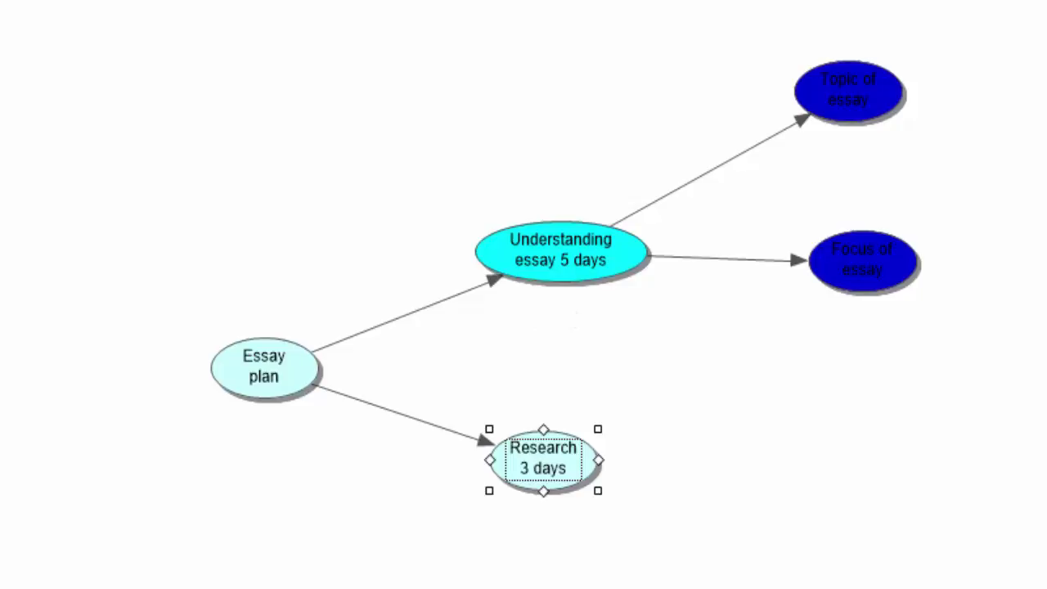
left_click(823, 434)
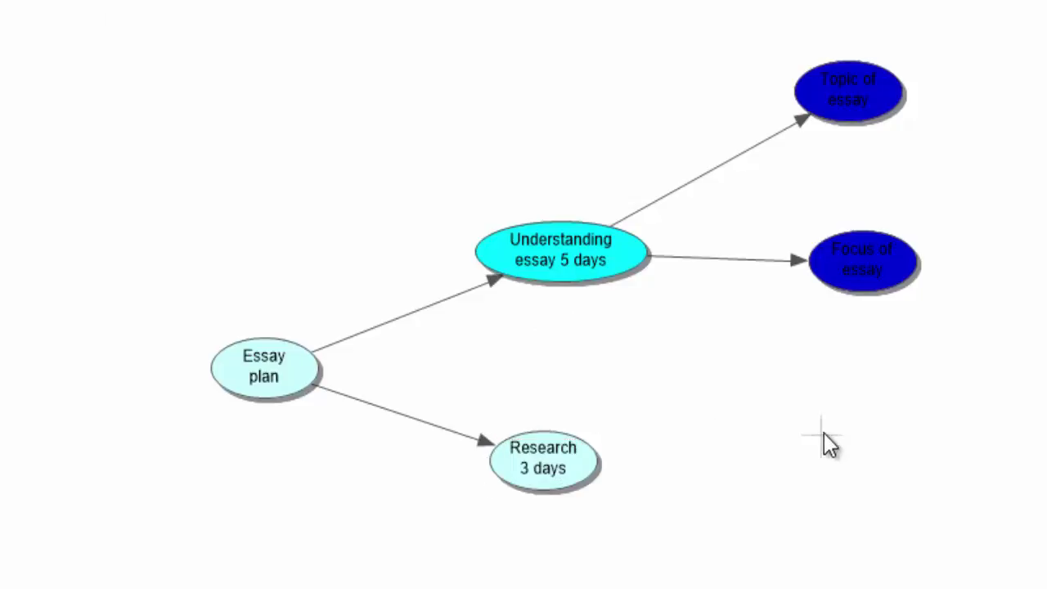
left_click(595, 469)
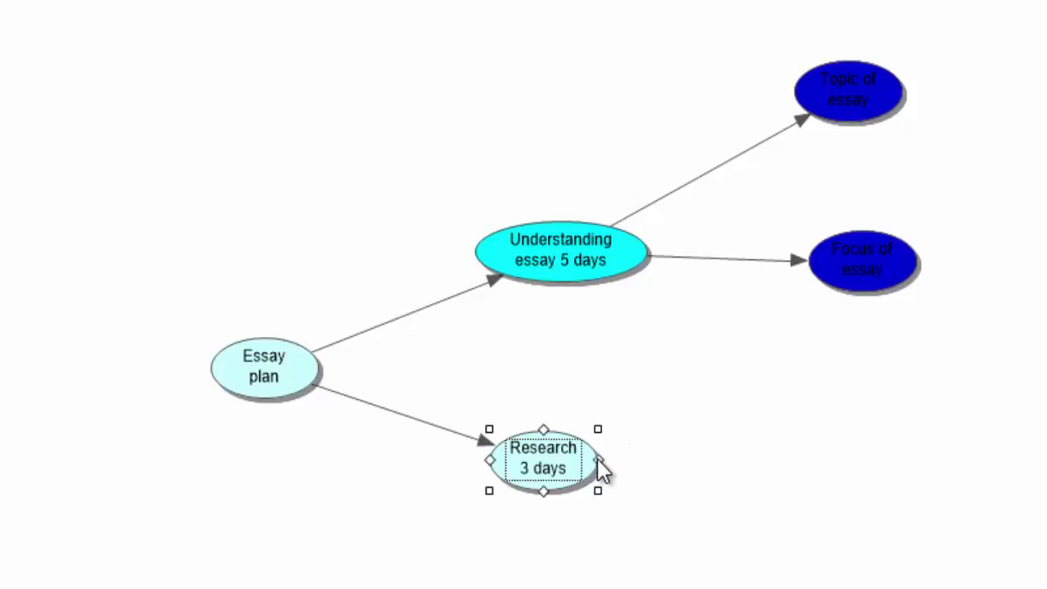
double_click(727, 385)
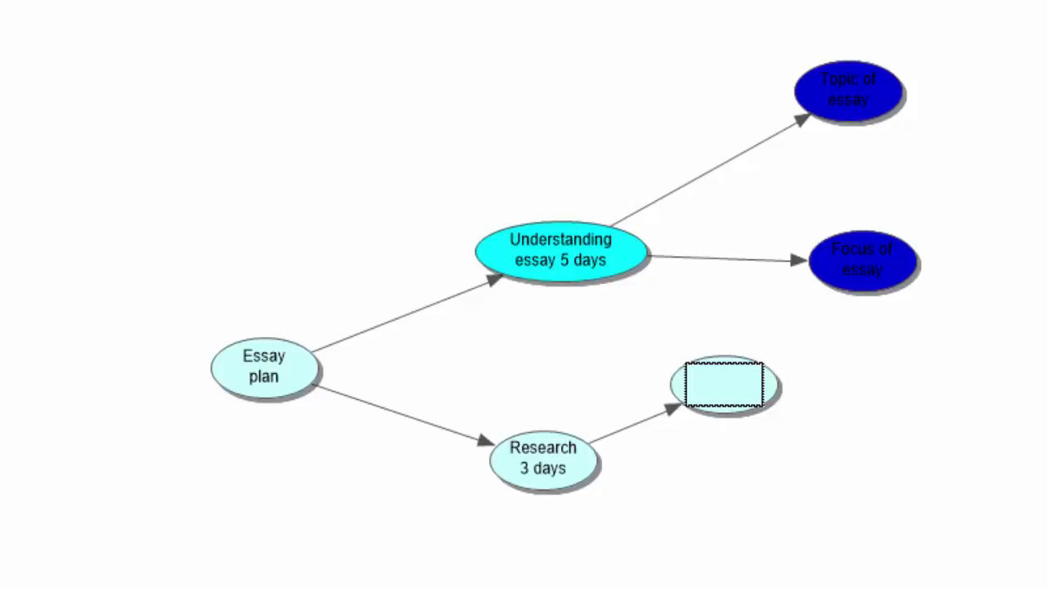
type("Web")
left_click(809, 542)
left_click_drag(736, 391, 808, 410)
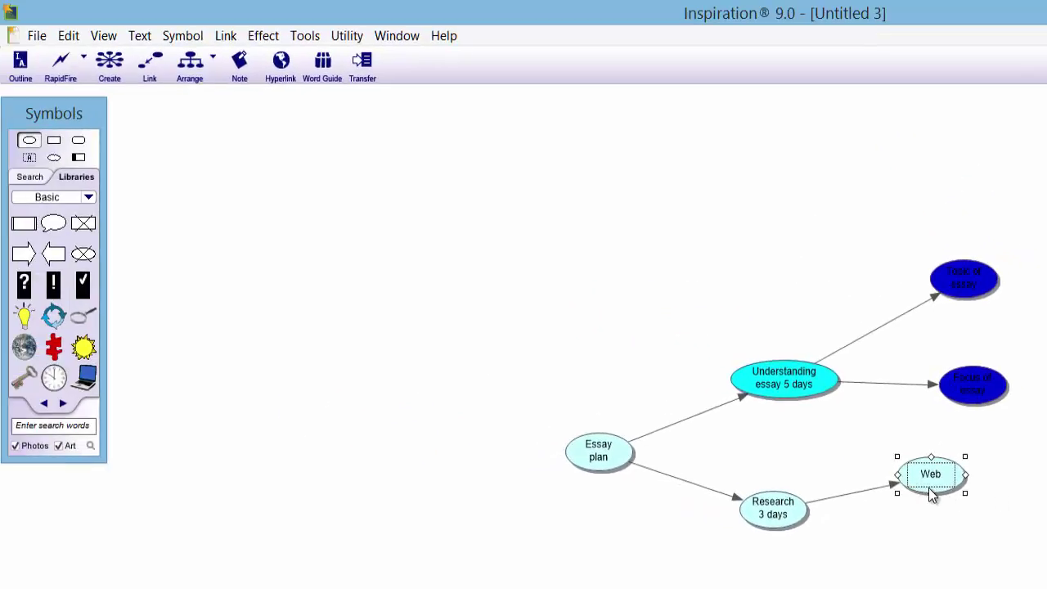
left_click(282, 62)
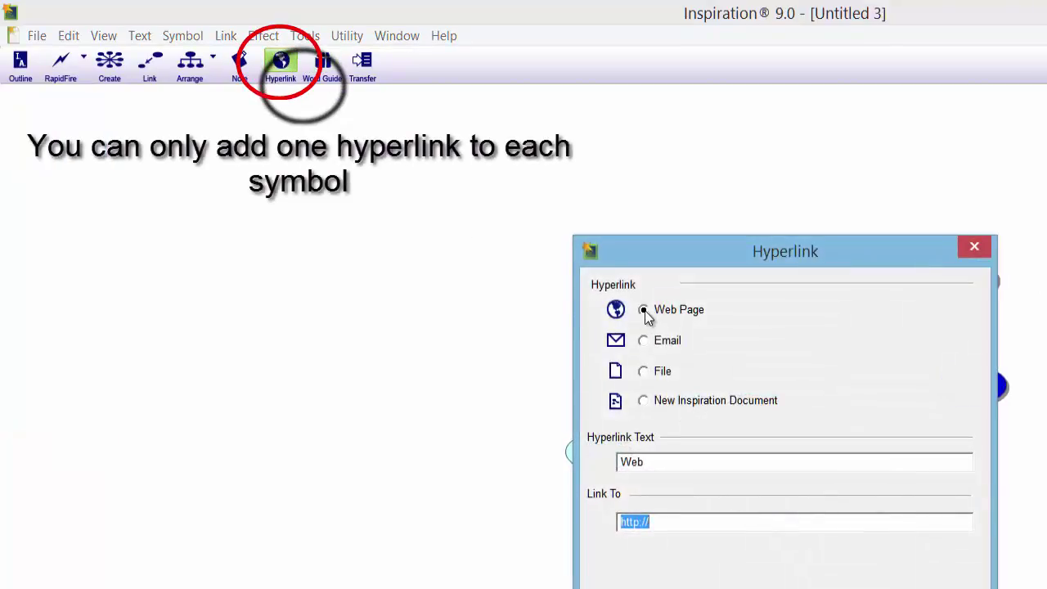
left_click(666, 523)
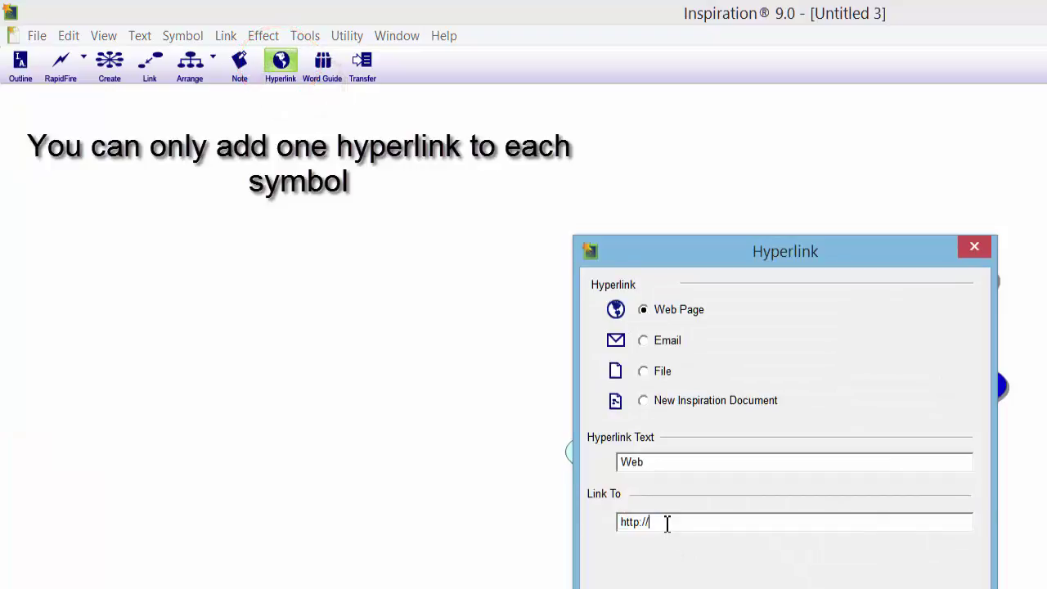
type("www.googl")
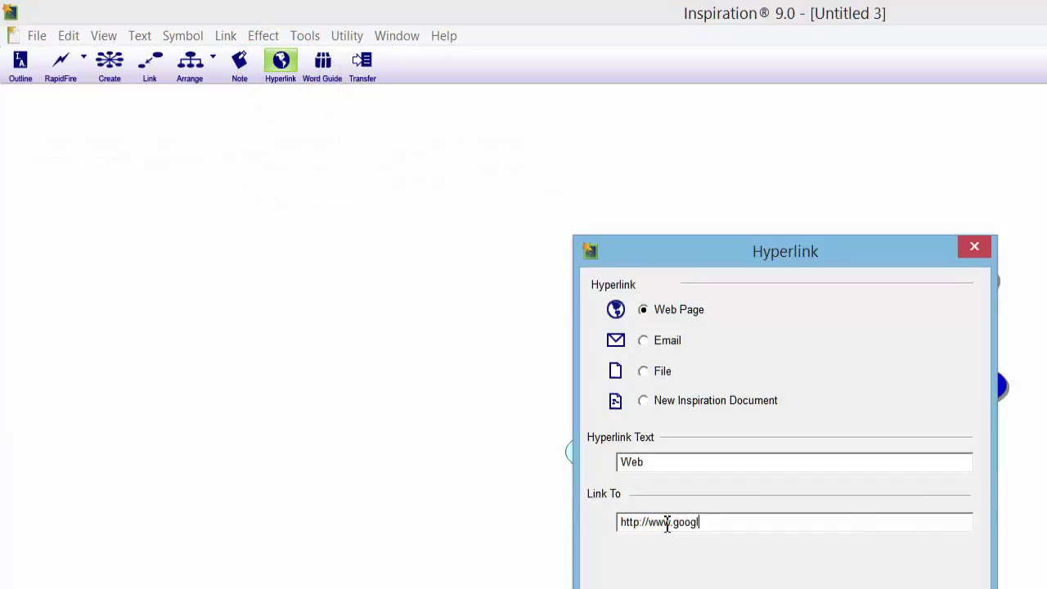
type("e.com")
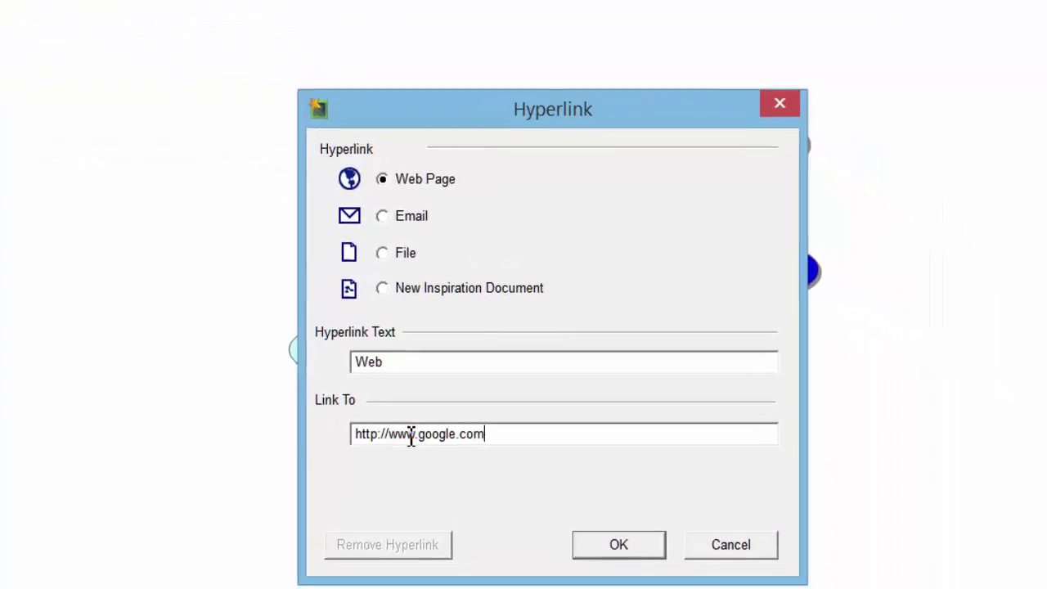
left_click(619, 545)
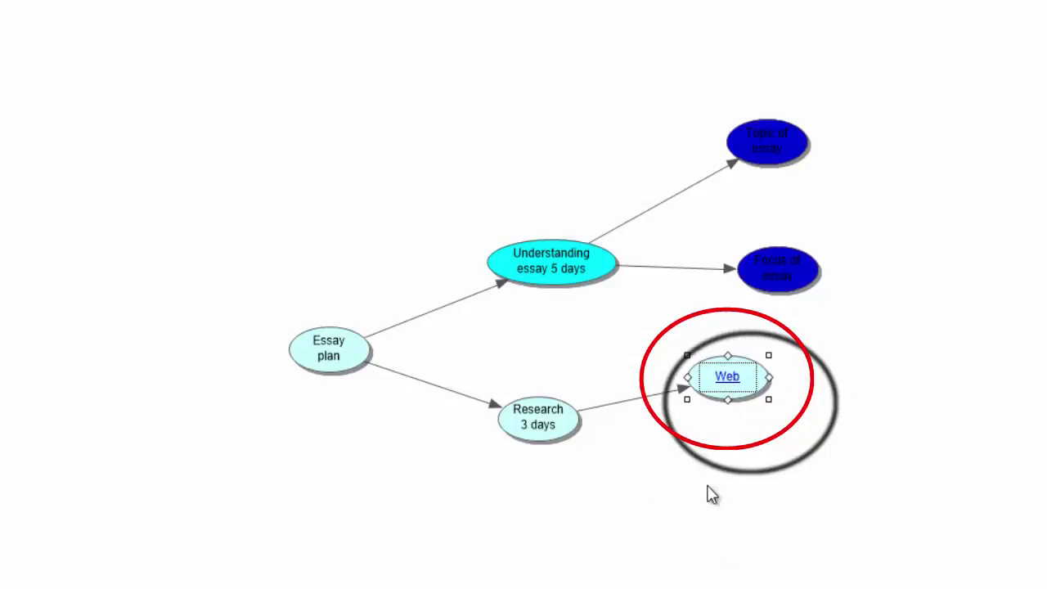
left_click(725, 388)
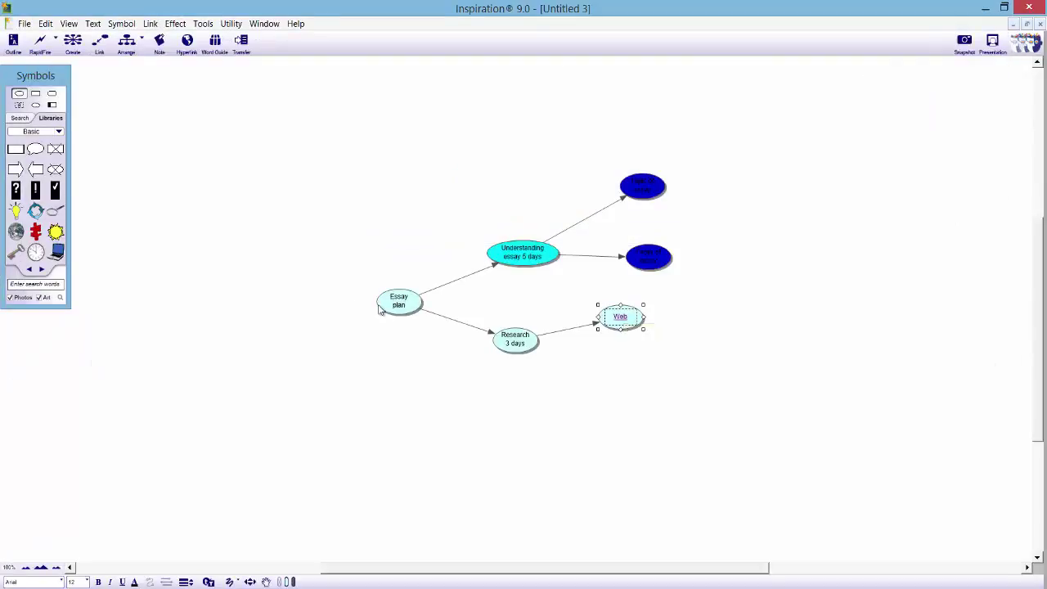
Step: Add a Books/Journals concept branching from Research 3 days, below Web
left_click(515, 342)
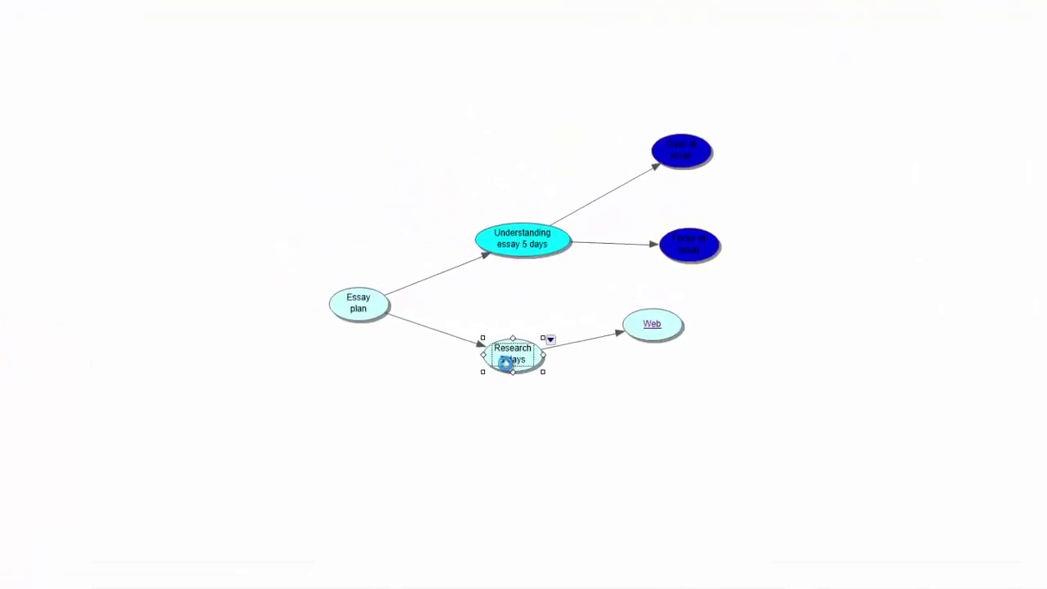
left_click(694, 421)
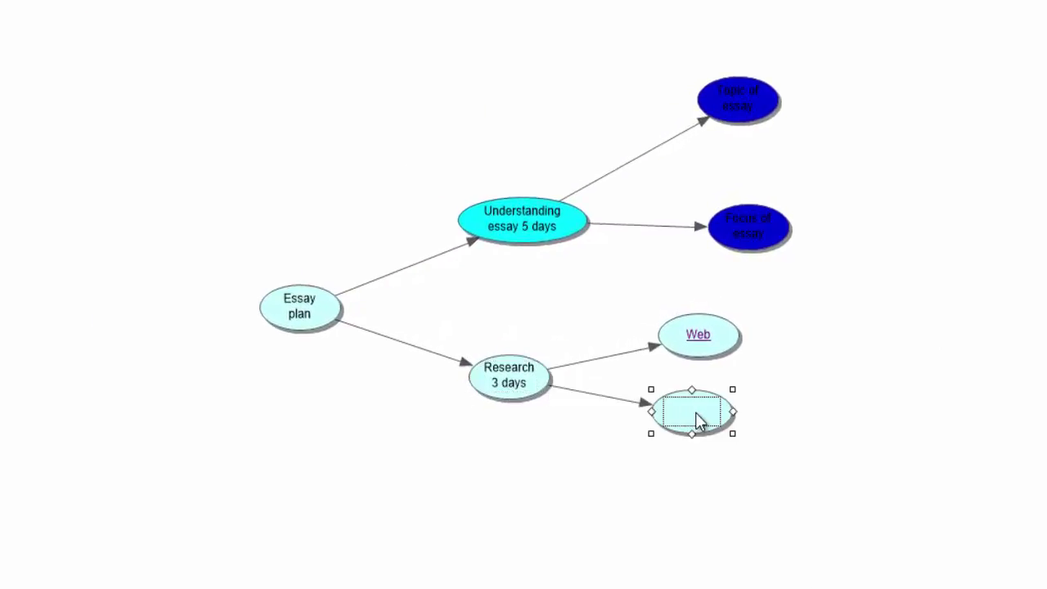
type("Books/Journals")
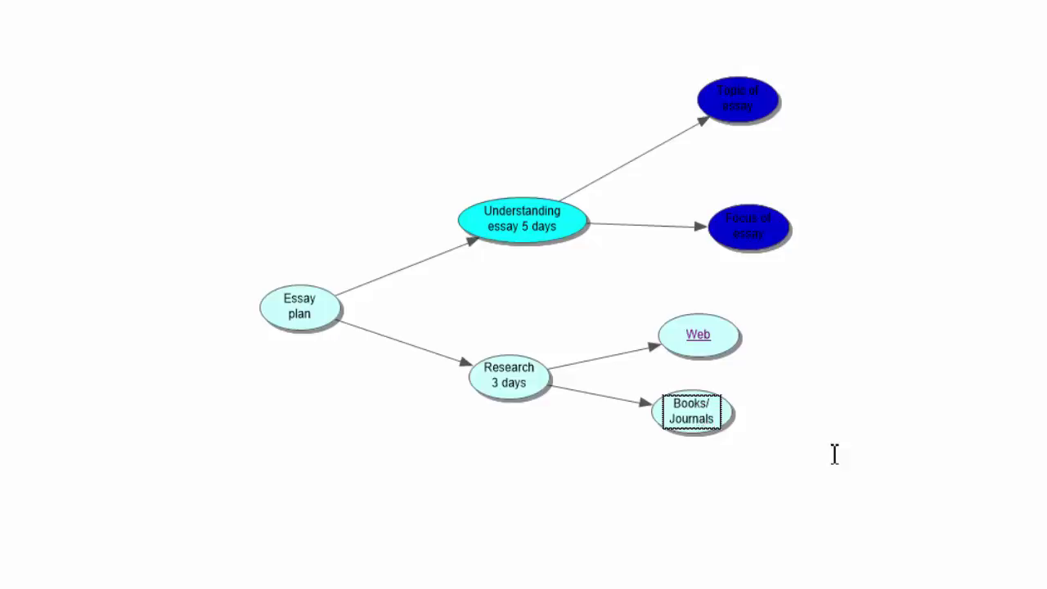
left_click(698, 422)
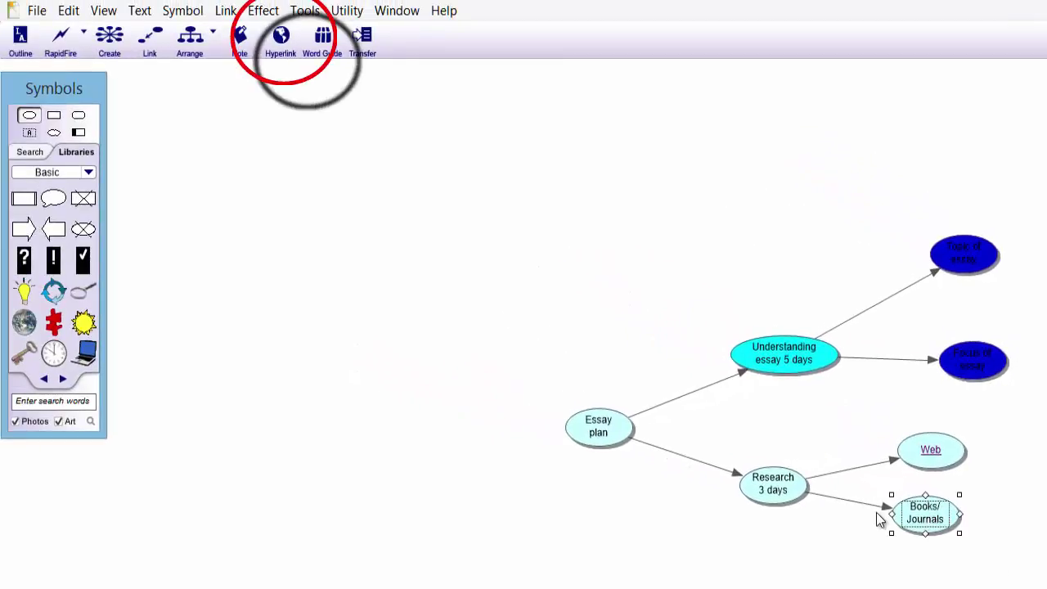
Step: Hyperlink Books/Journals to the DragonDictate Word file chosen from the Desktop
left_click(281, 35)
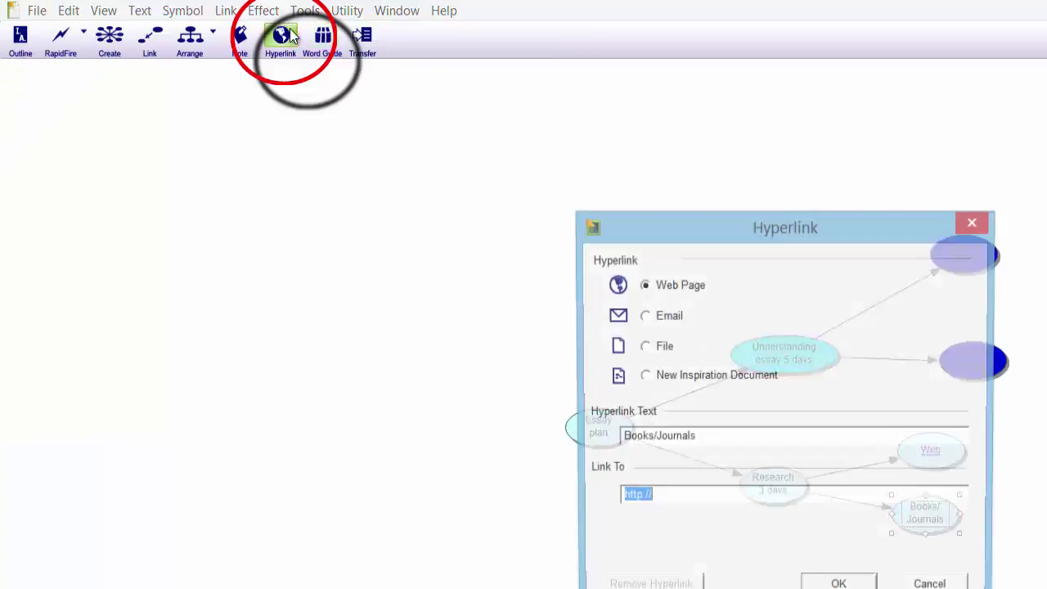
left_click(634, 344)
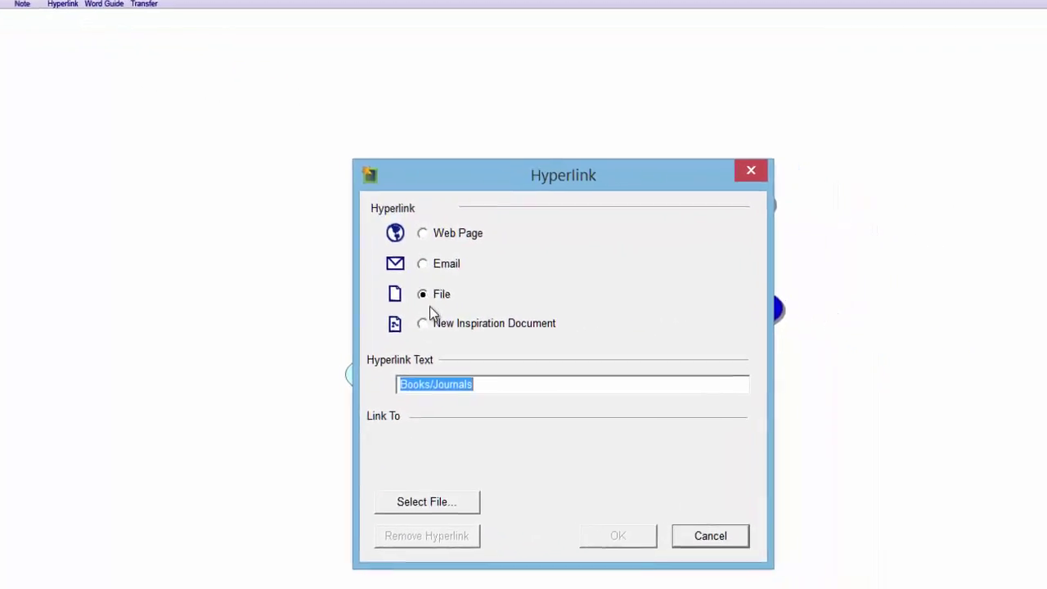
left_click(368, 485)
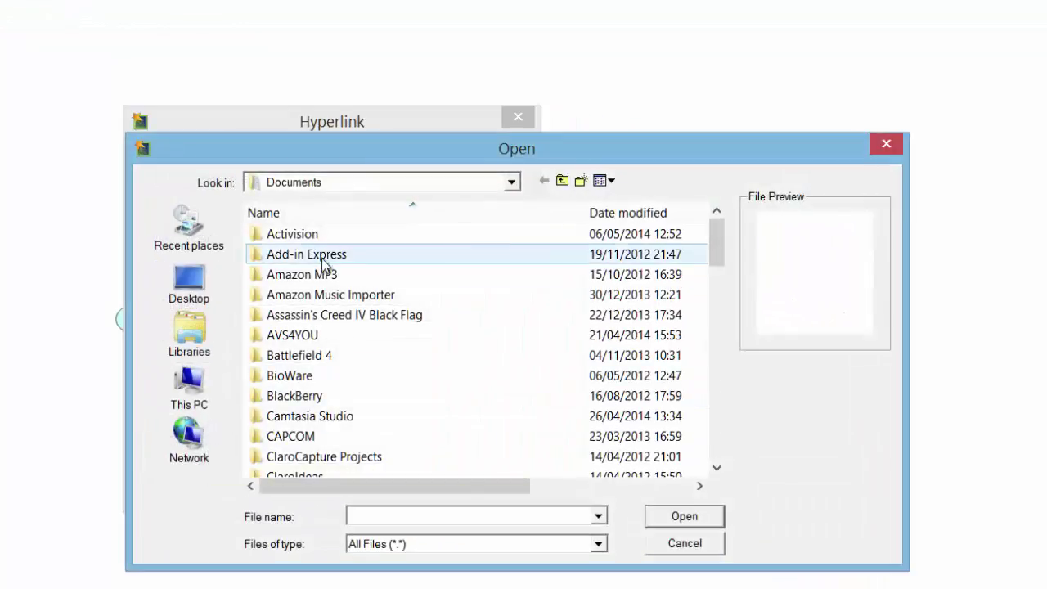
left_click(562, 181)
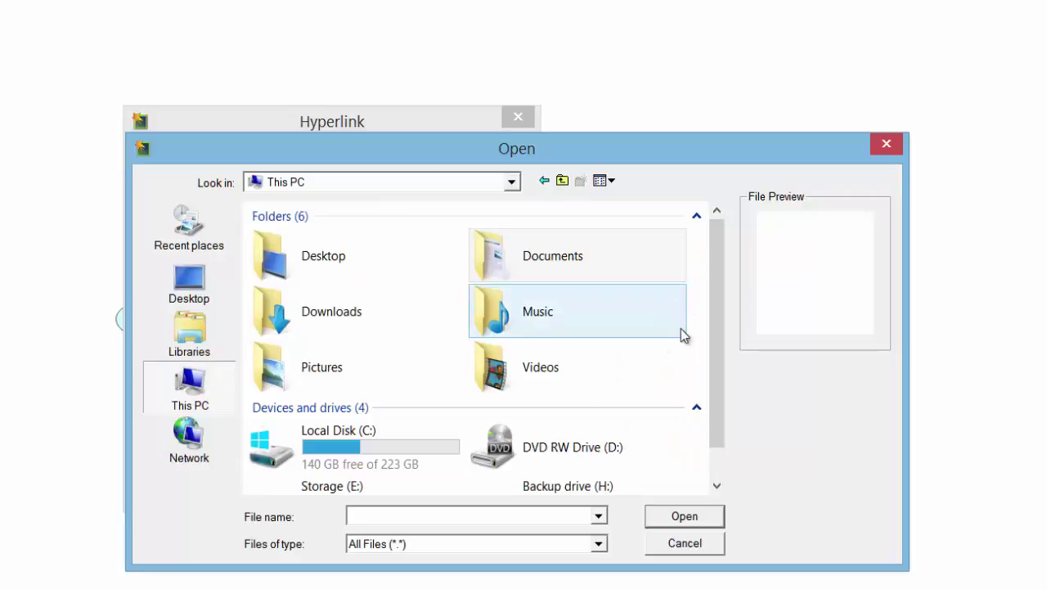
scroll(712, 326, "down", 2)
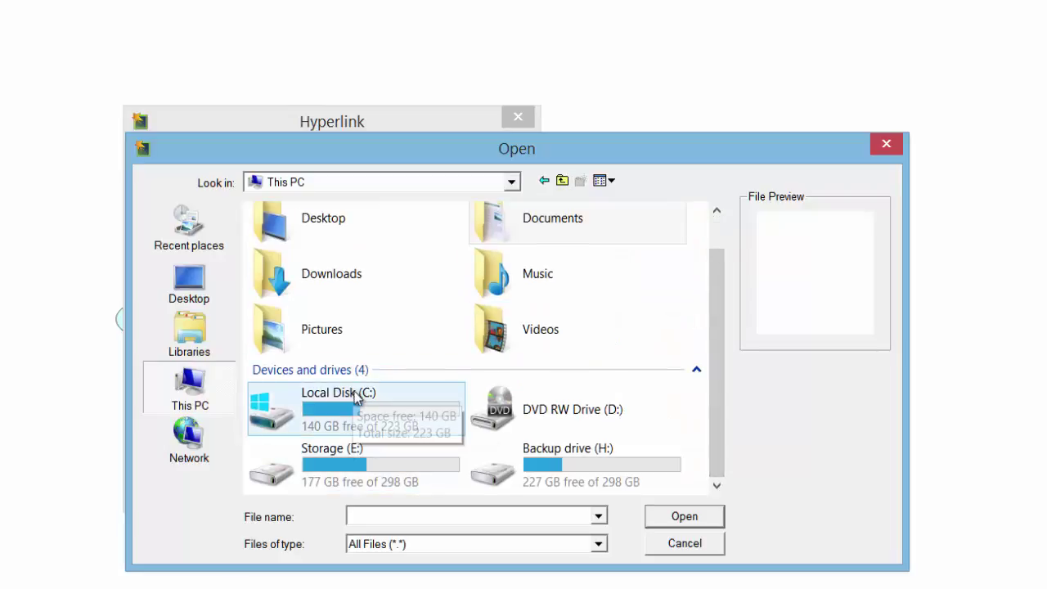
left_click(189, 282)
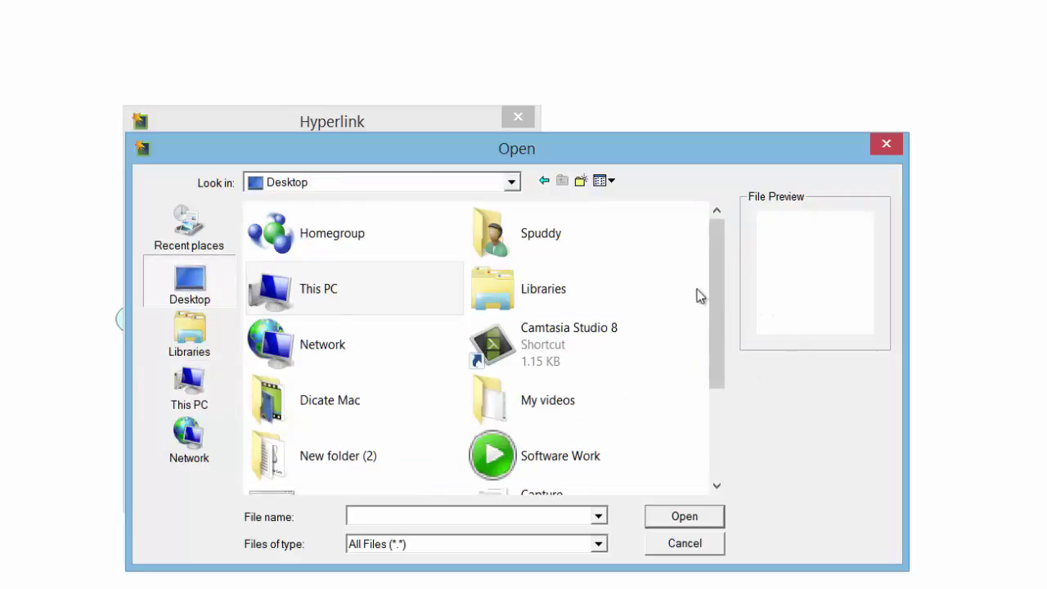
left_click_drag(713, 327, 694, 455)
double_click(325, 414)
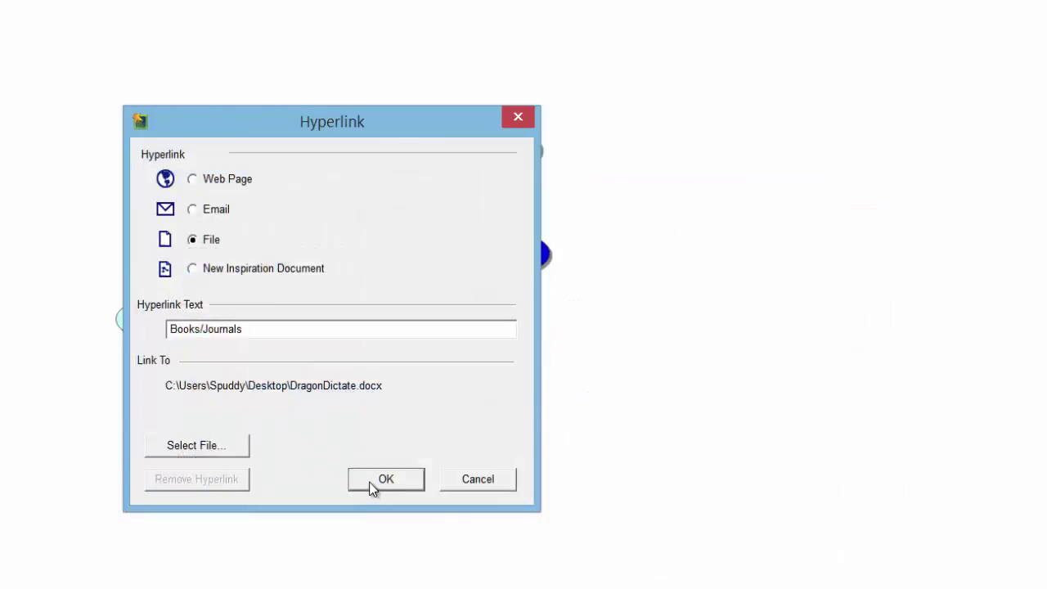
left_click(374, 480)
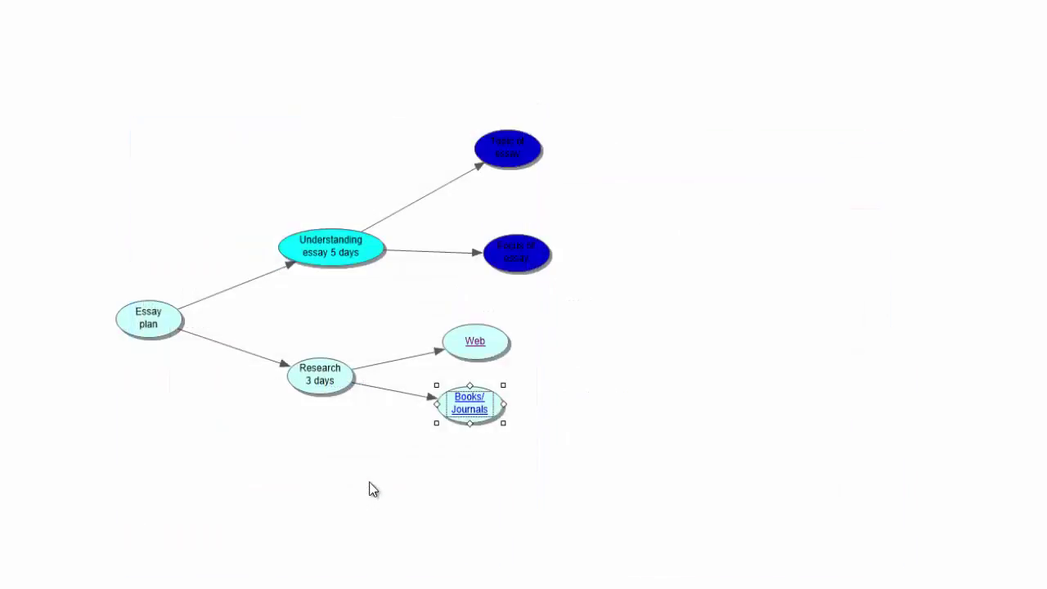
Step: Follow the Books/Journals link to DragonDictate, then close Word and remove the recovered files
left_click(475, 414)
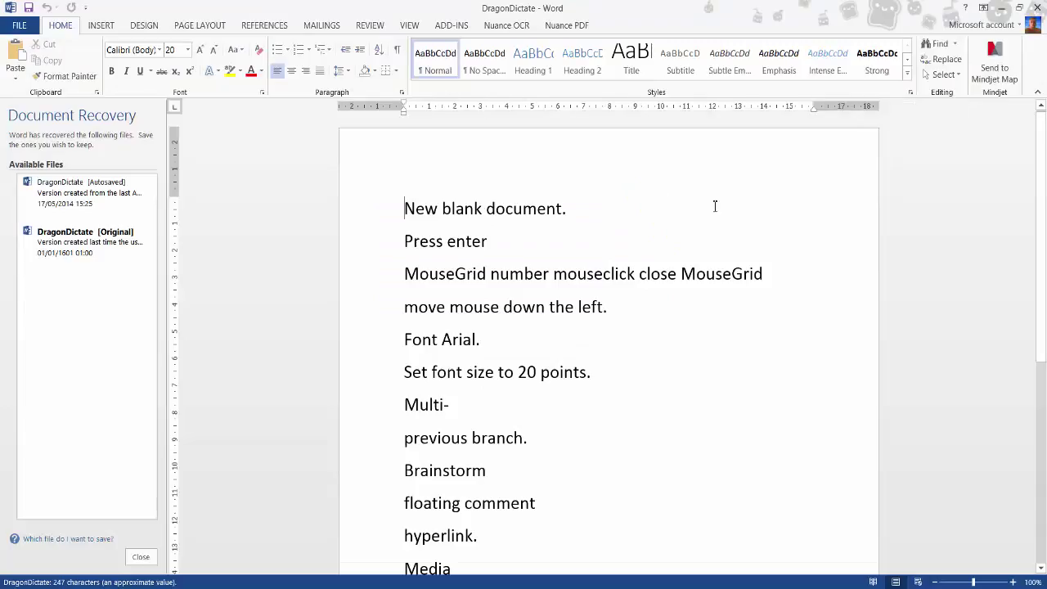
left_click(1035, 7)
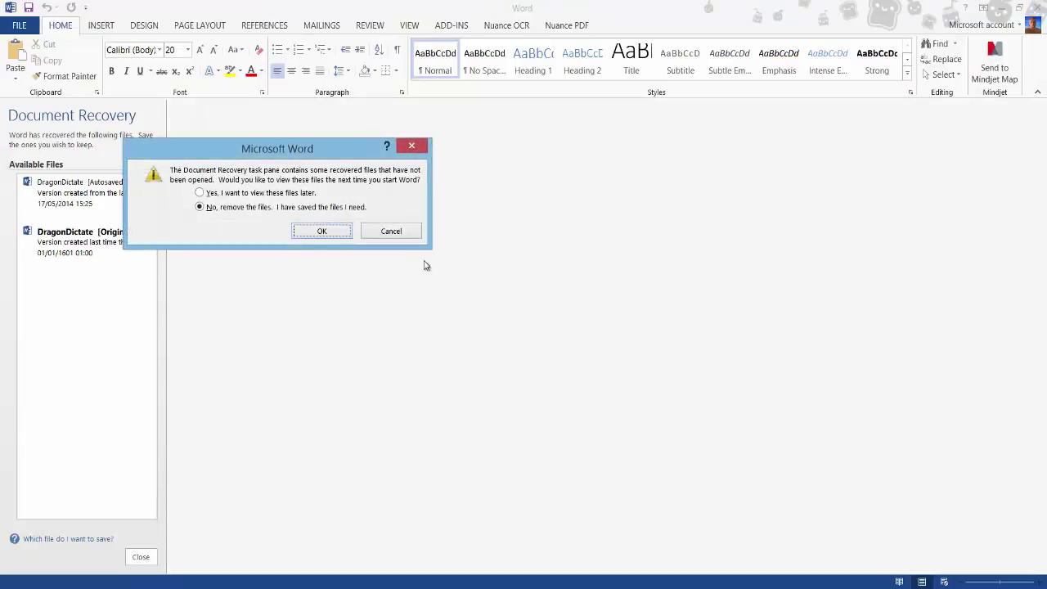
left_click(322, 232)
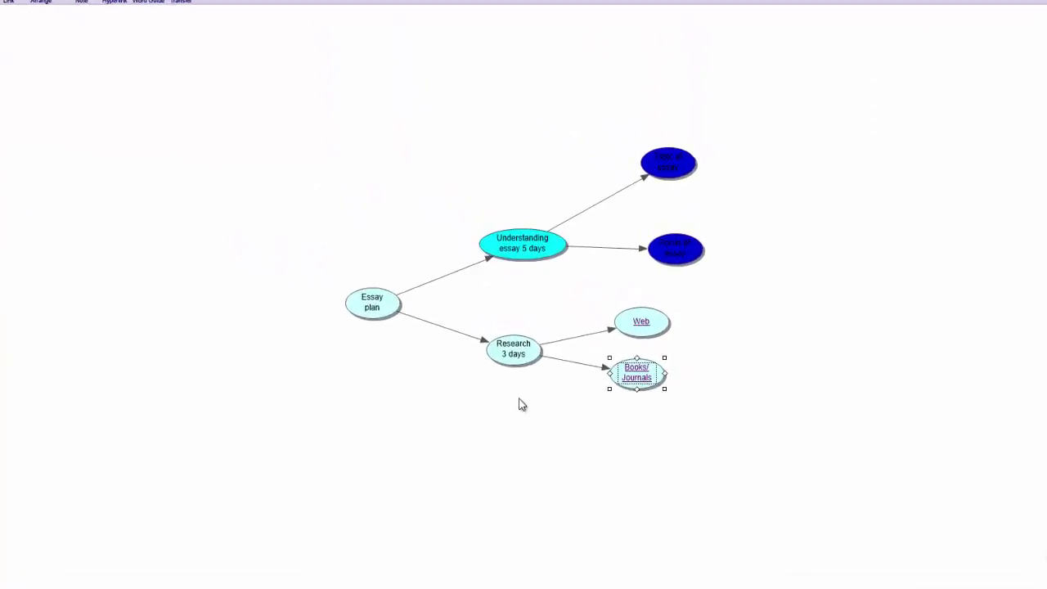
Step: Create a symbol labelled 'Lecture notes' linked from Research 3 days
left_click(514, 372)
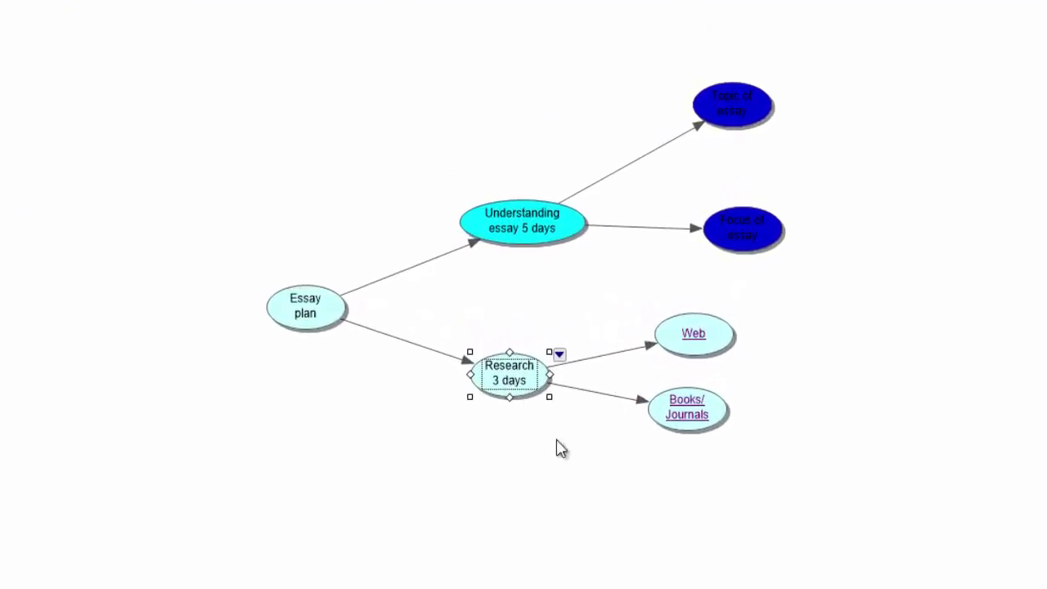
left_click_drag(562, 358, 639, 497)
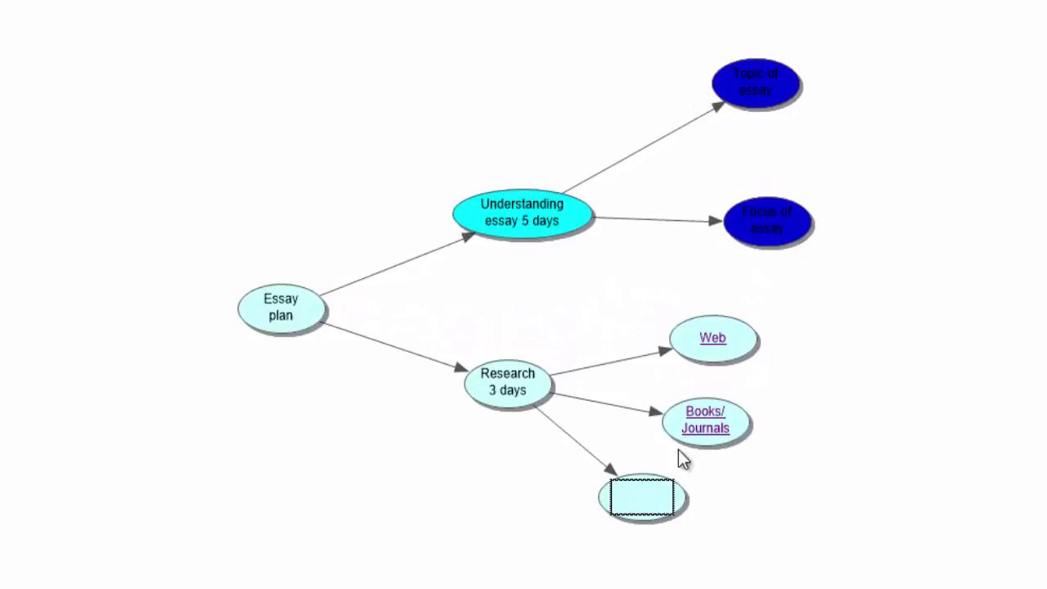
type("Lecture notes")
left_click(693, 502)
Step: Open hyperlink settings for Lecture notes with Ctrl+K, choose File, then cancel without linking
left_click(653, 504)
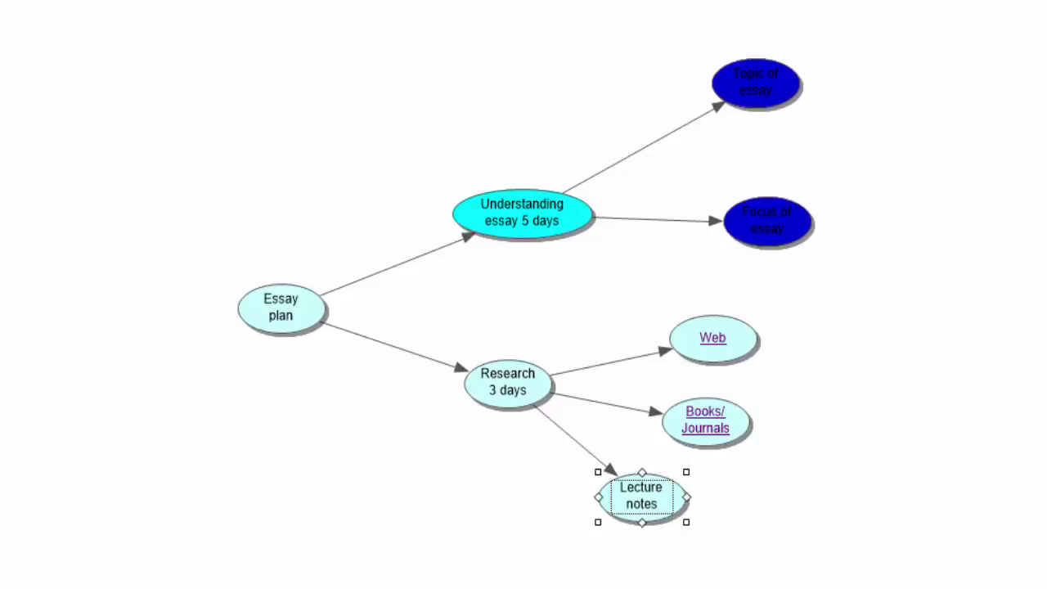
key("ctrl+k")
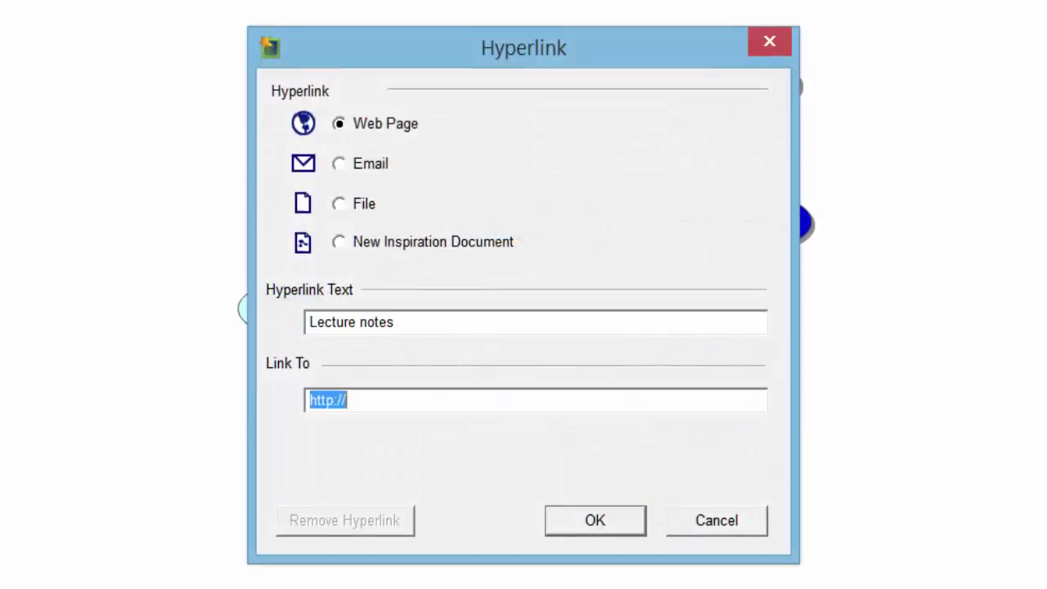
left_click(339, 205)
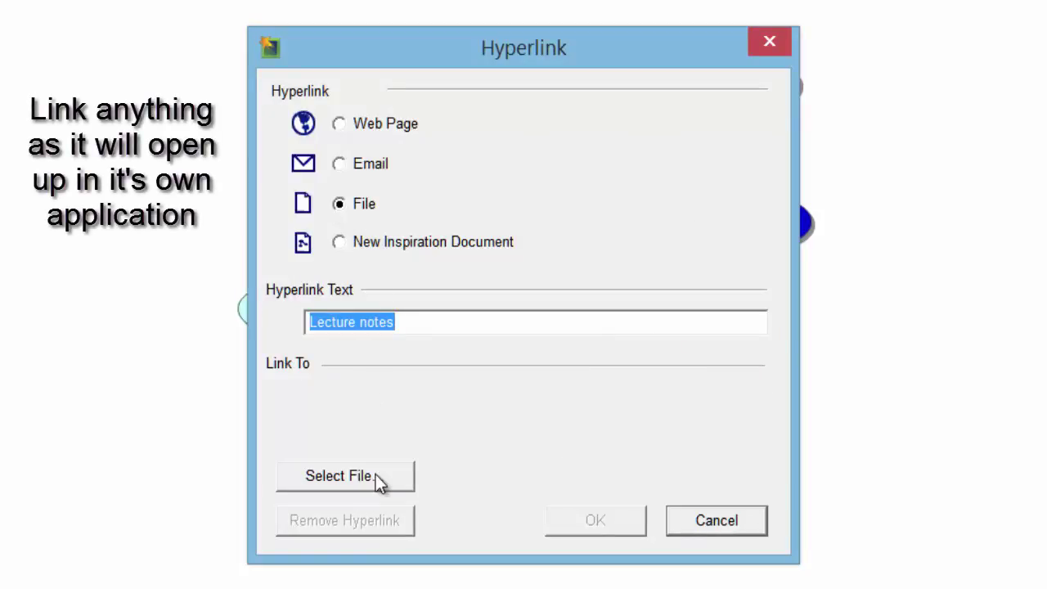
left_click(739, 517)
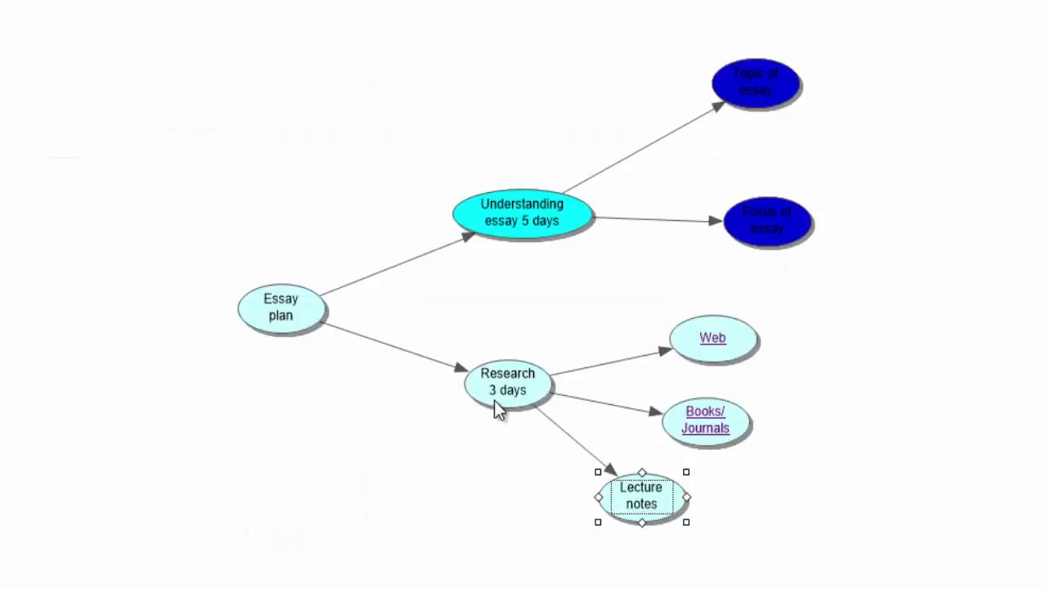
Step: Spread Web, Books/Journals and Lecture notes further right and fill all three yellow
left_click_drag(682, 498, 856, 539)
left_click_drag(745, 426, 847, 446)
left_click_drag(764, 342, 858, 364)
left_click_drag(724, 277, 903, 571)
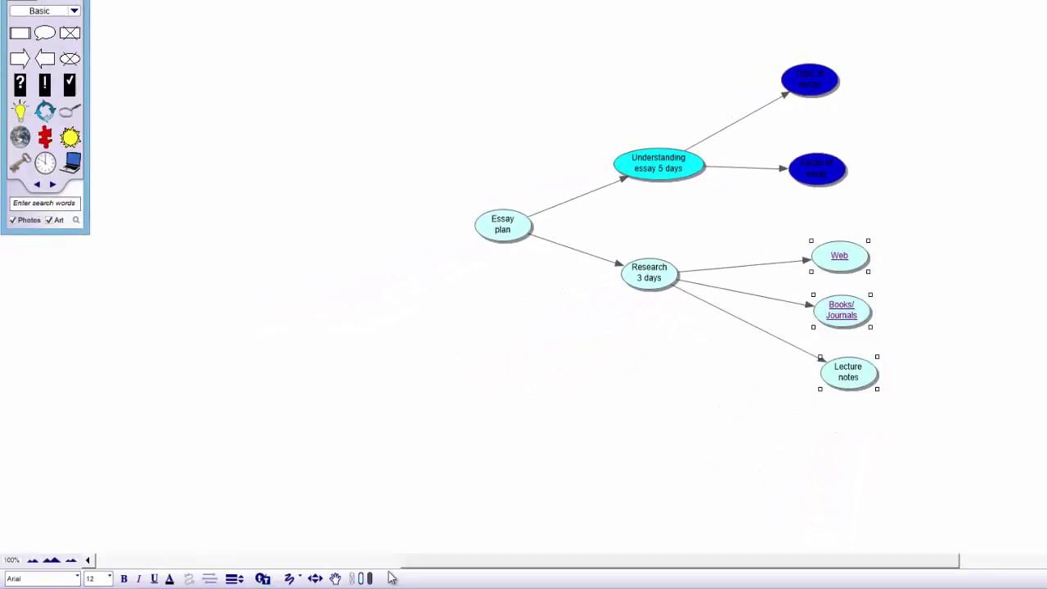
left_click(361, 579)
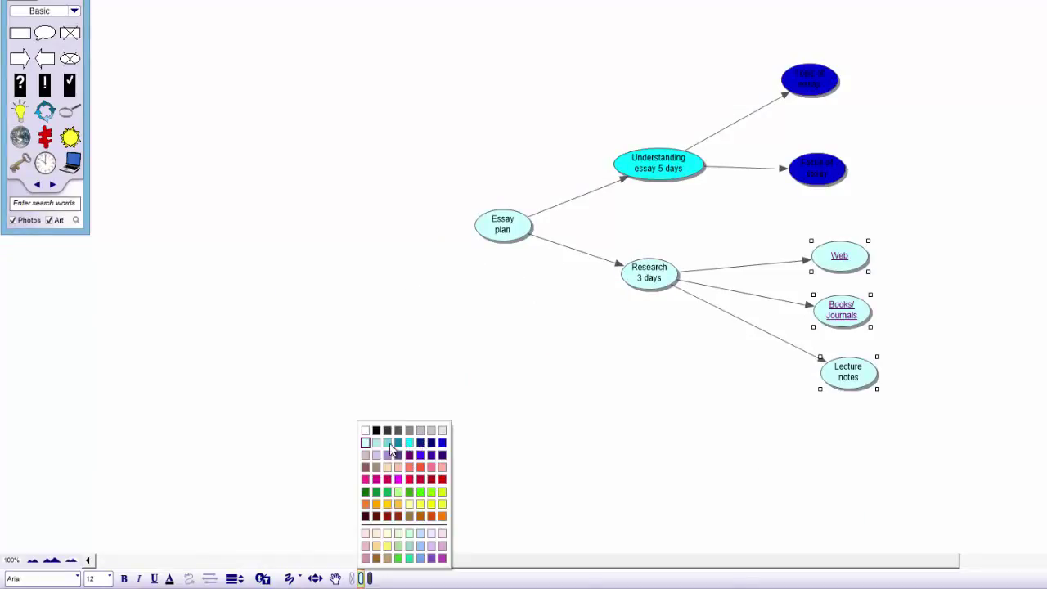
left_click(431, 503)
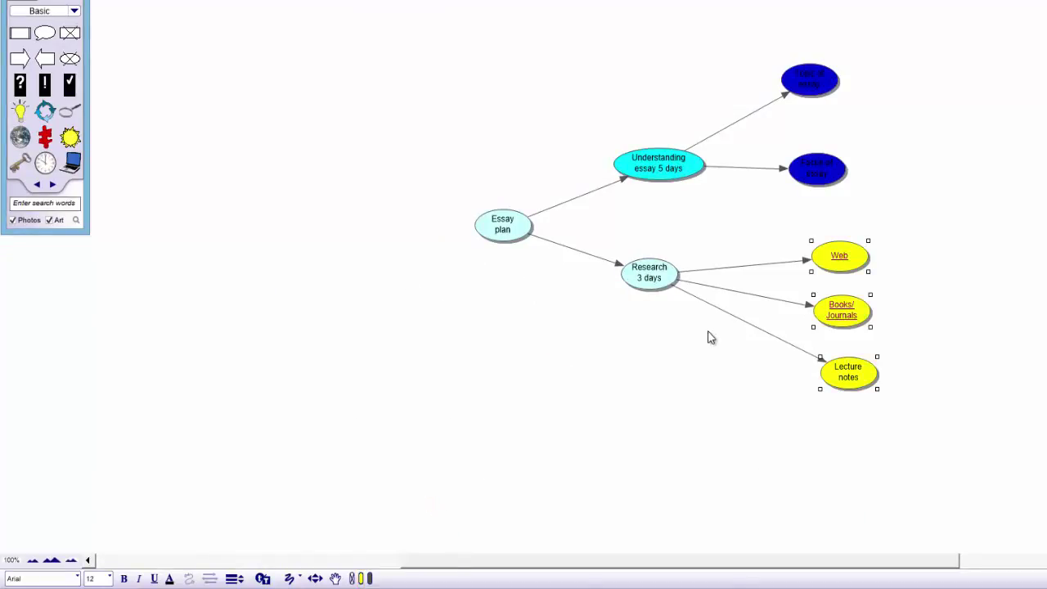
Step: Fill Research 3 days red and switch the essay plan to Outline view
left_click(651, 279)
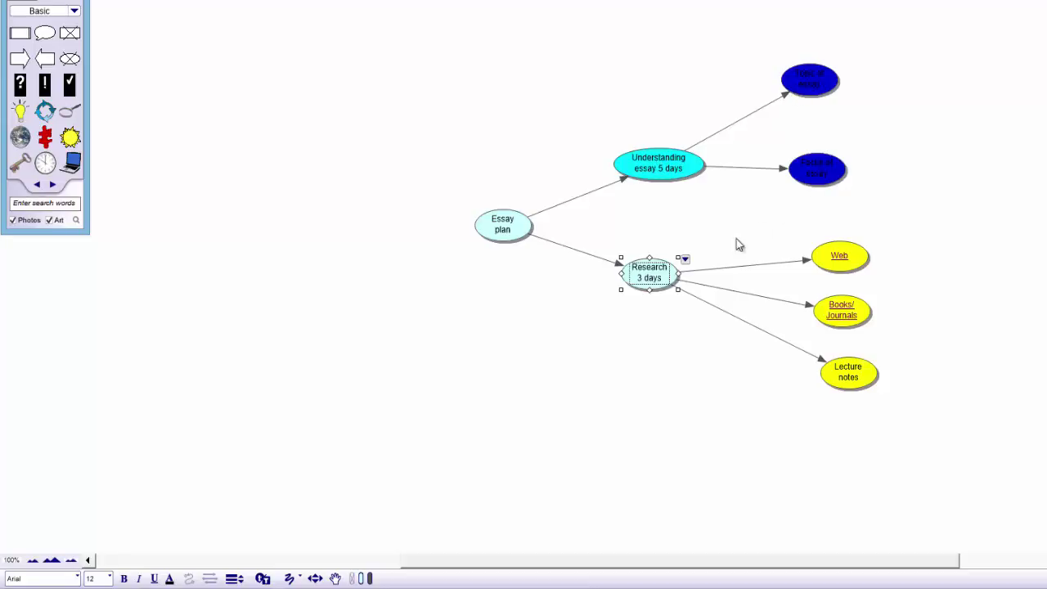
left_click(361, 575)
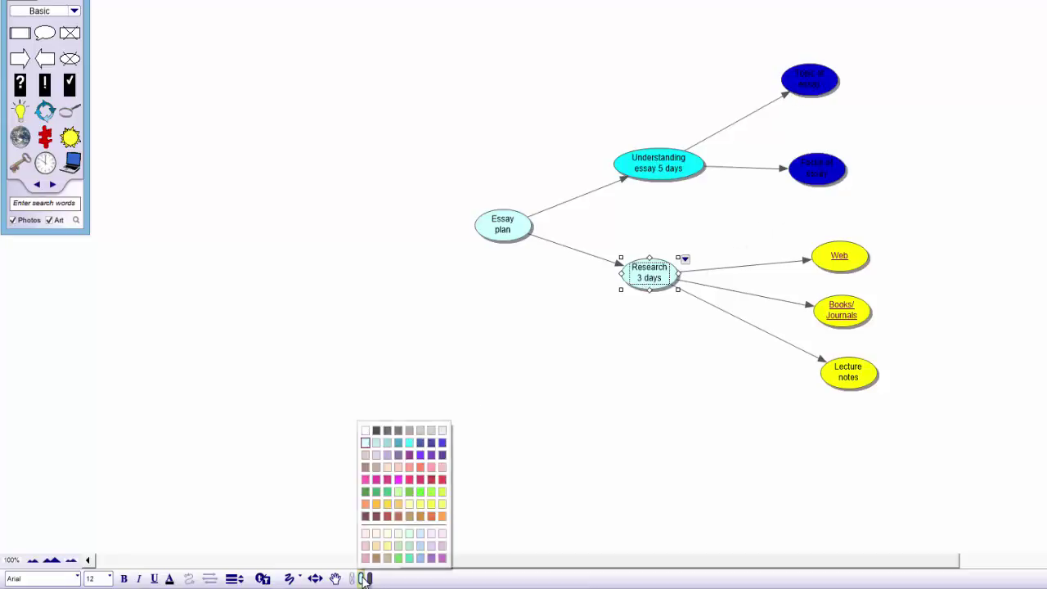
left_click(440, 482)
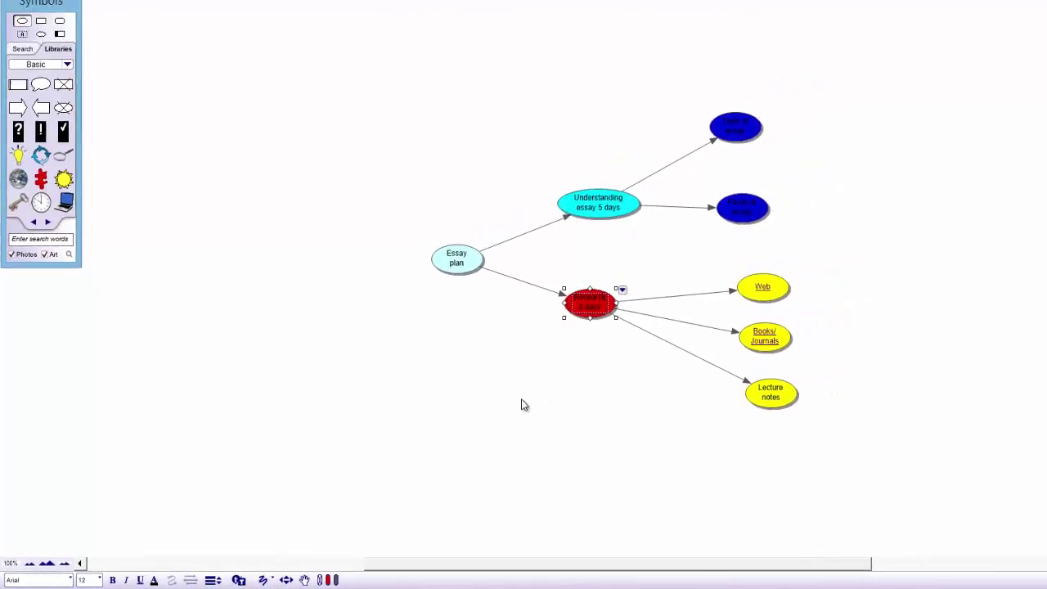
left_click(456, 258)
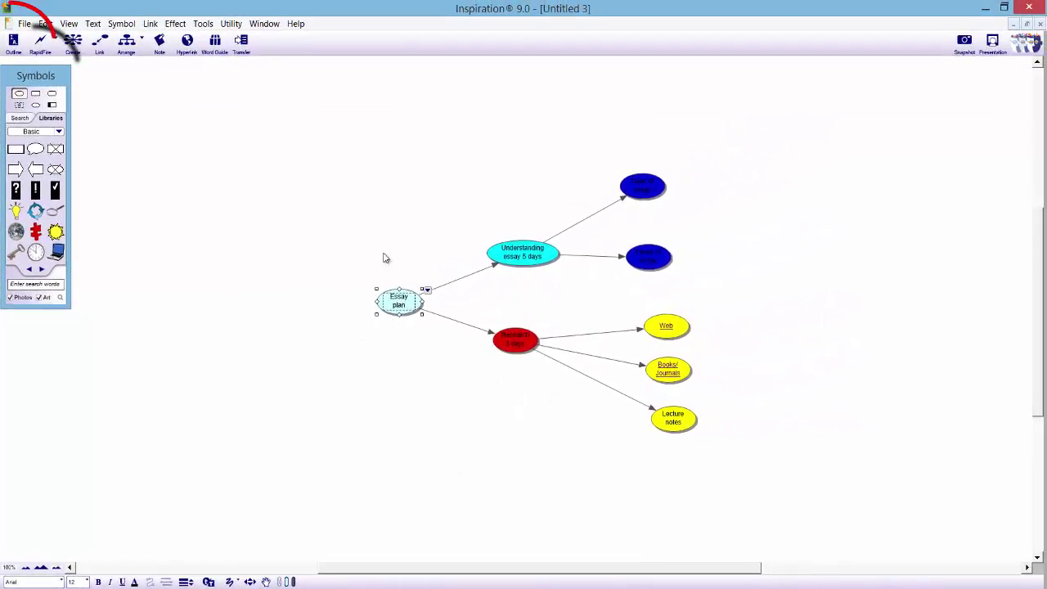
left_click(14, 43)
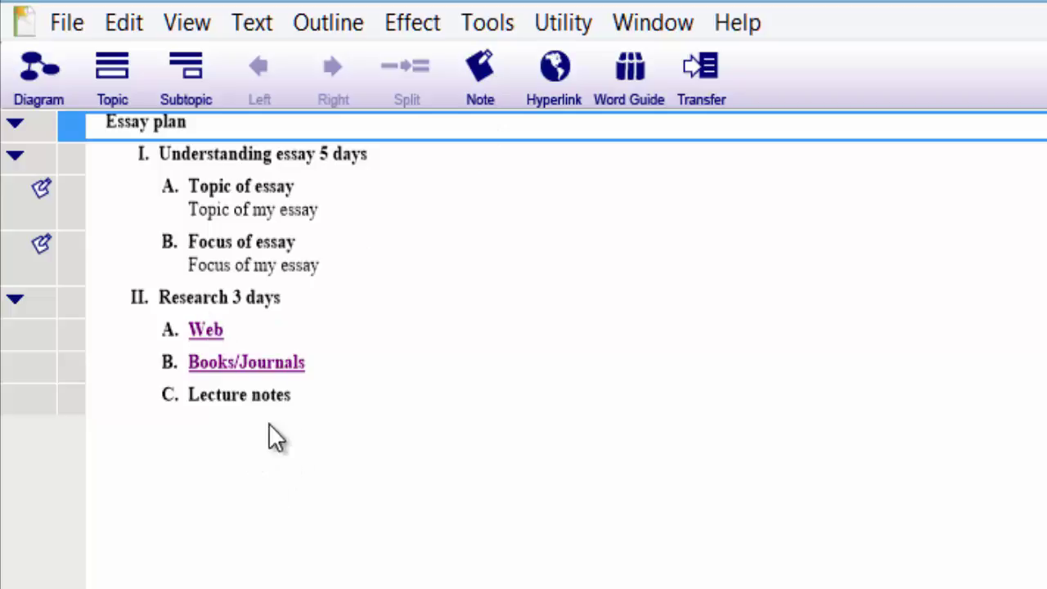
Step: Add an empty topic after Lecture notes, place it below Research, and promote it to topic III
left_click(323, 398)
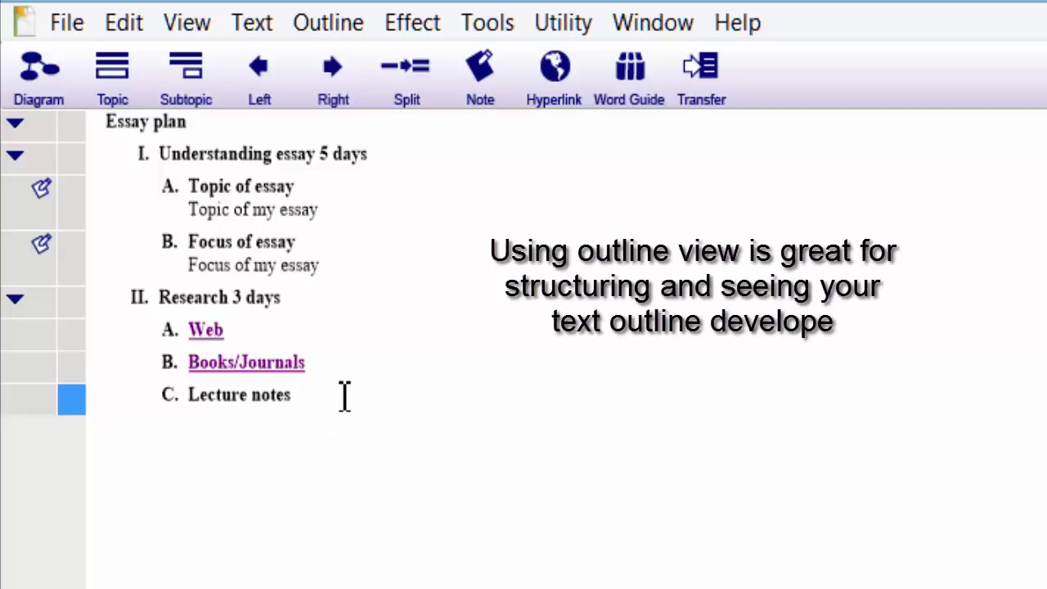
left_click(112, 86)
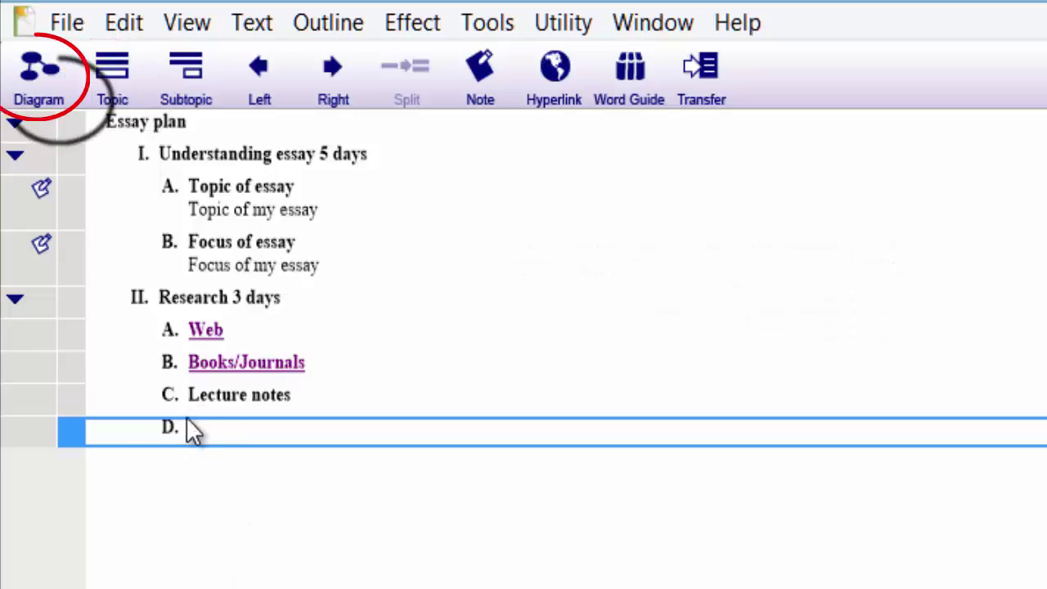
left_click(43, 72)
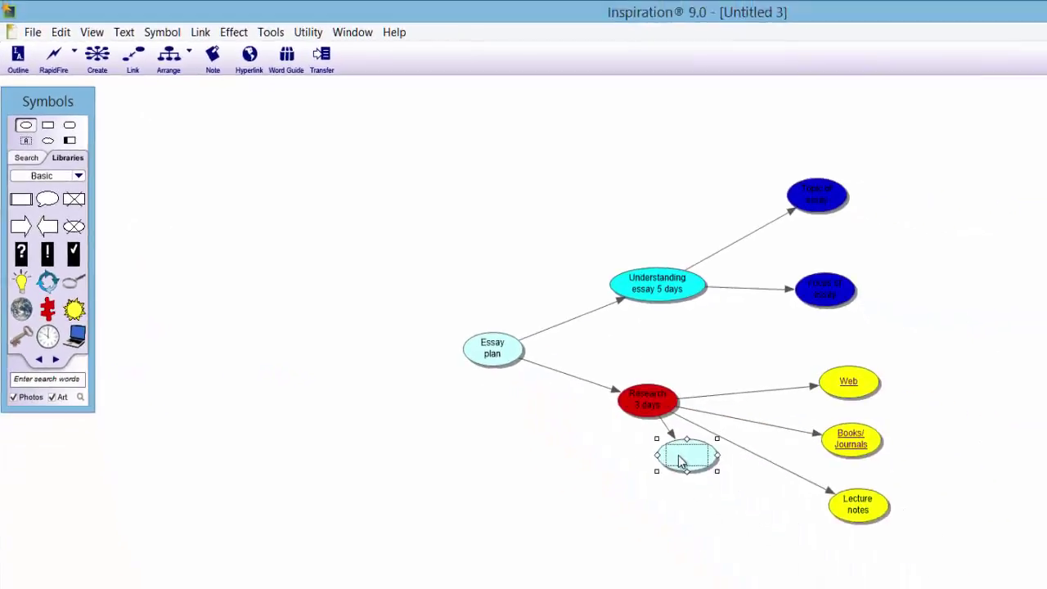
left_click_drag(679, 462, 729, 546)
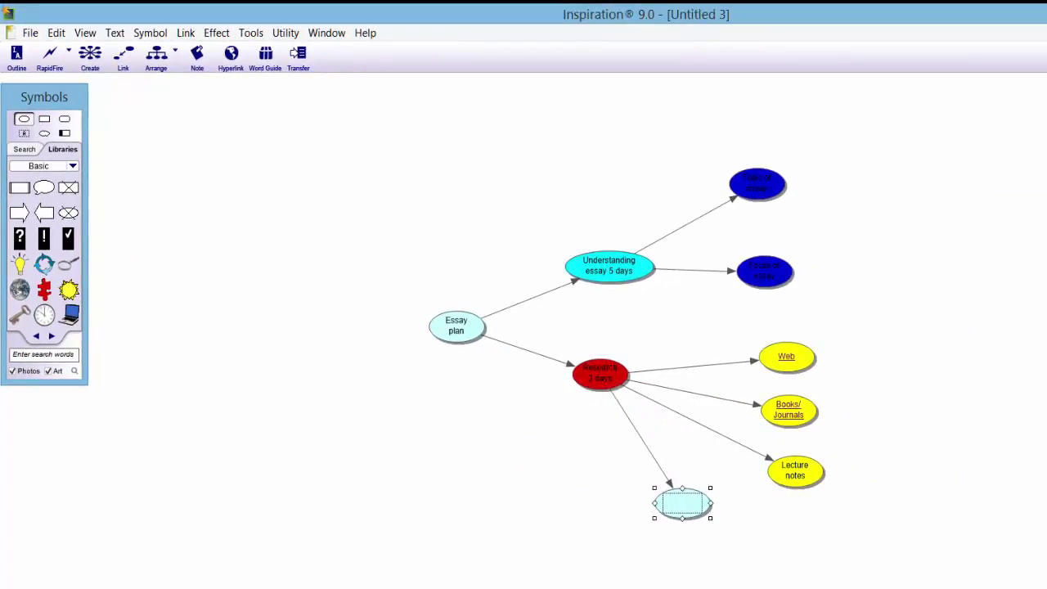
left_click_drag(678, 513, 700, 521)
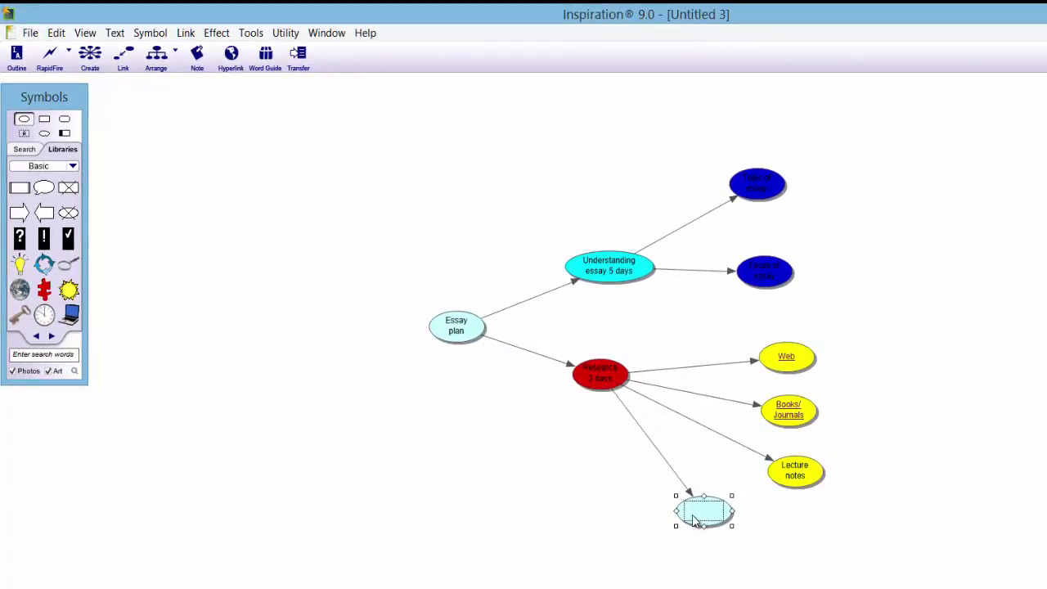
left_click(16, 56)
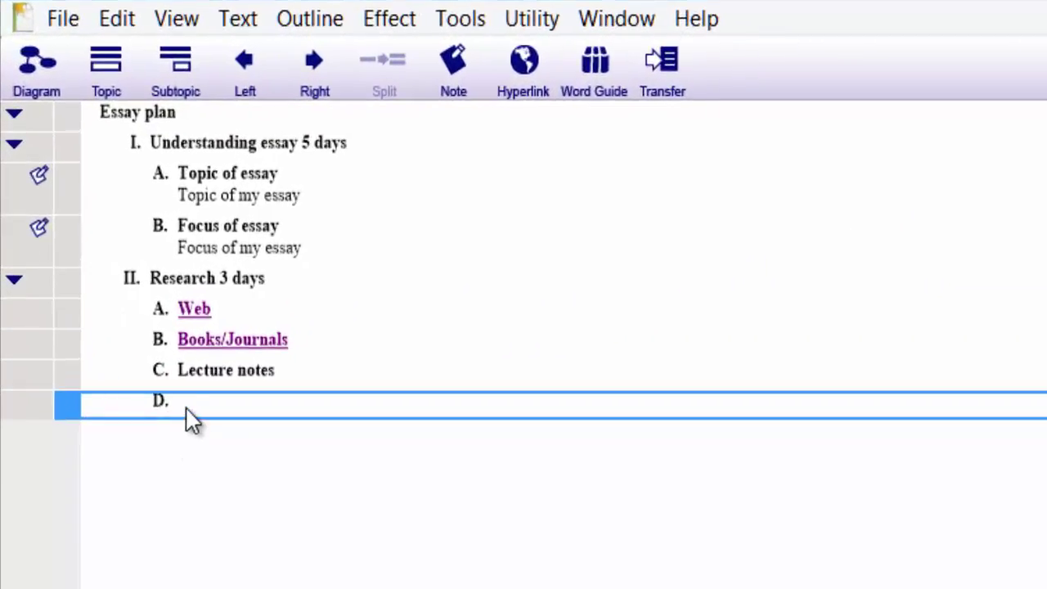
left_click(242, 65)
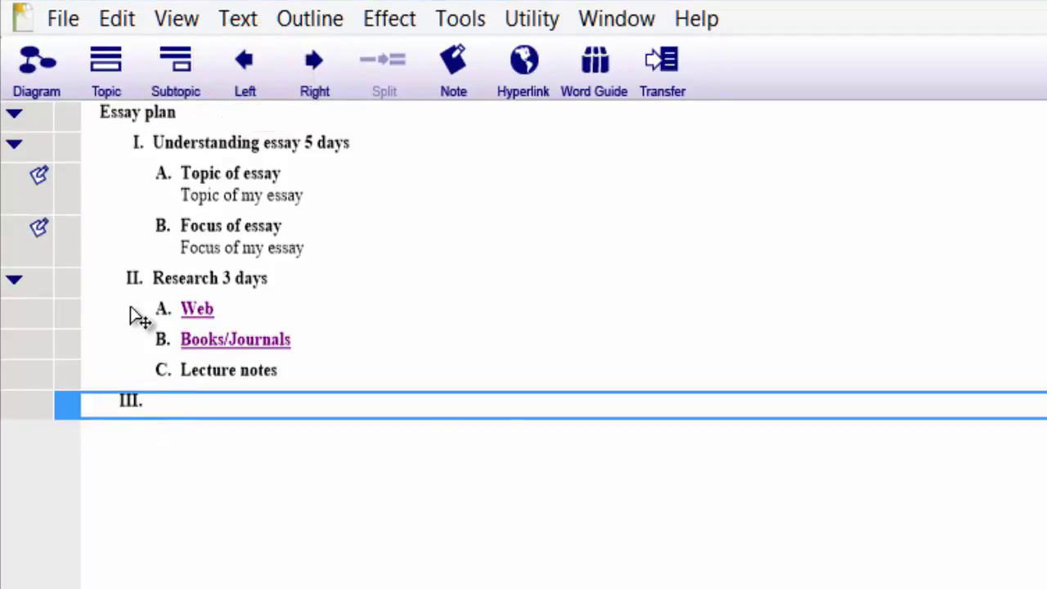
Step: Move the empty symbol below Essay plan, label it 'Plan and organise your ideas', then shift it left
left_click(36, 64)
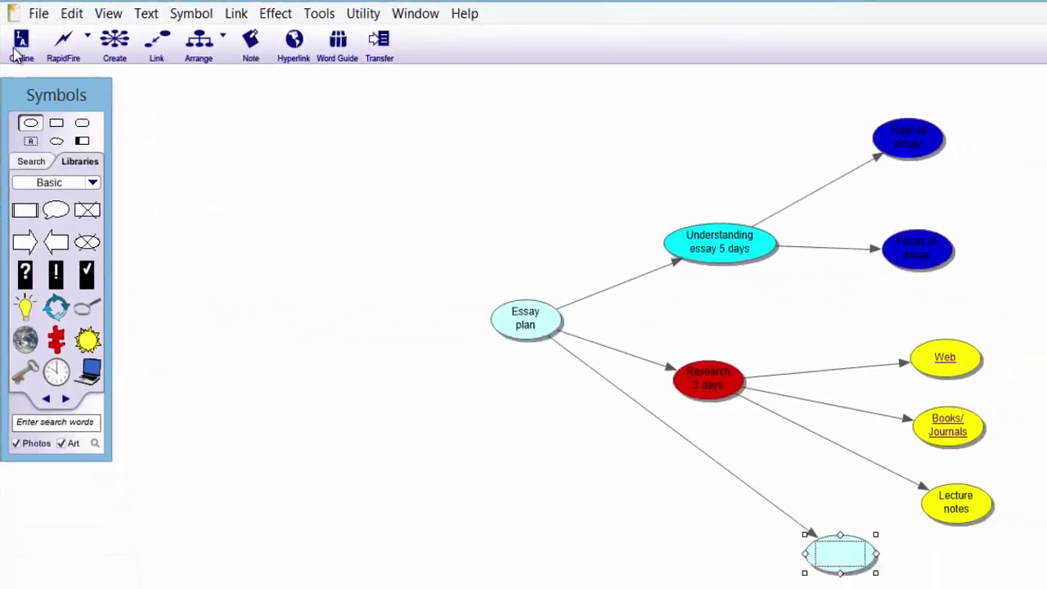
left_click_drag(807, 530, 513, 499)
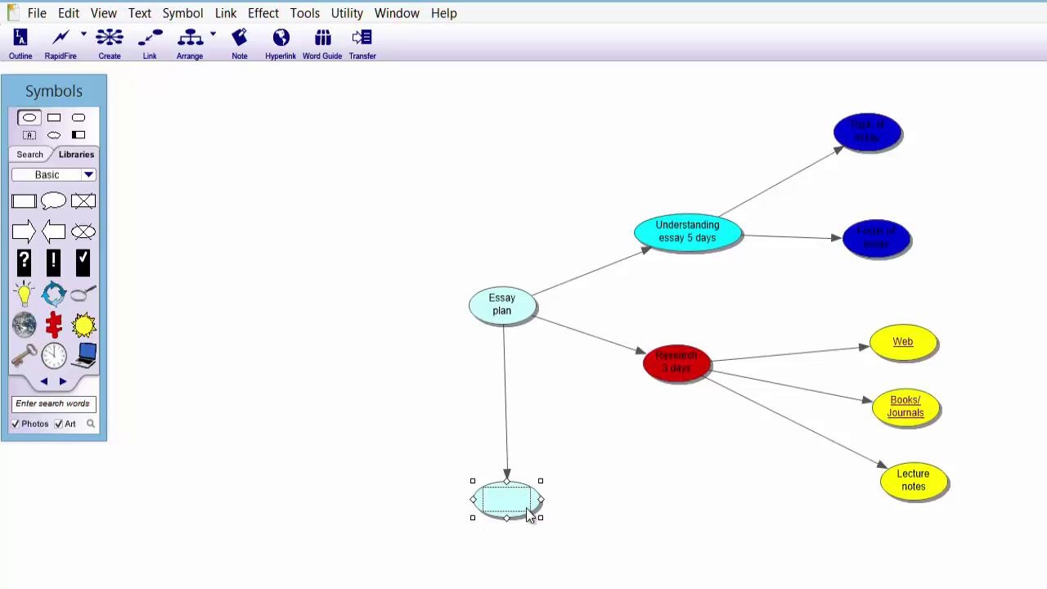
left_click(527, 499)
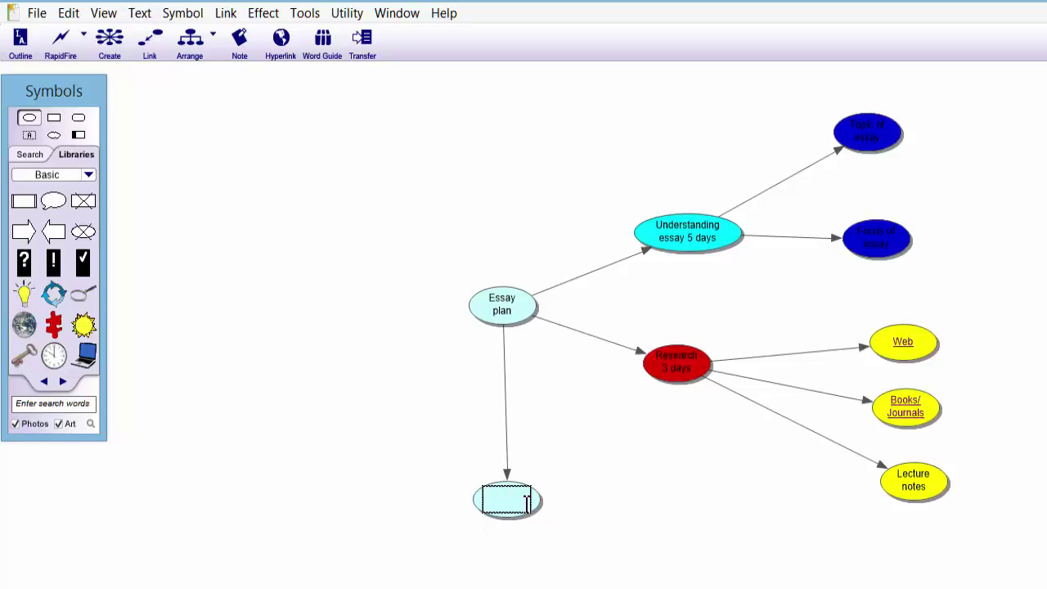
type("Plan and orga")
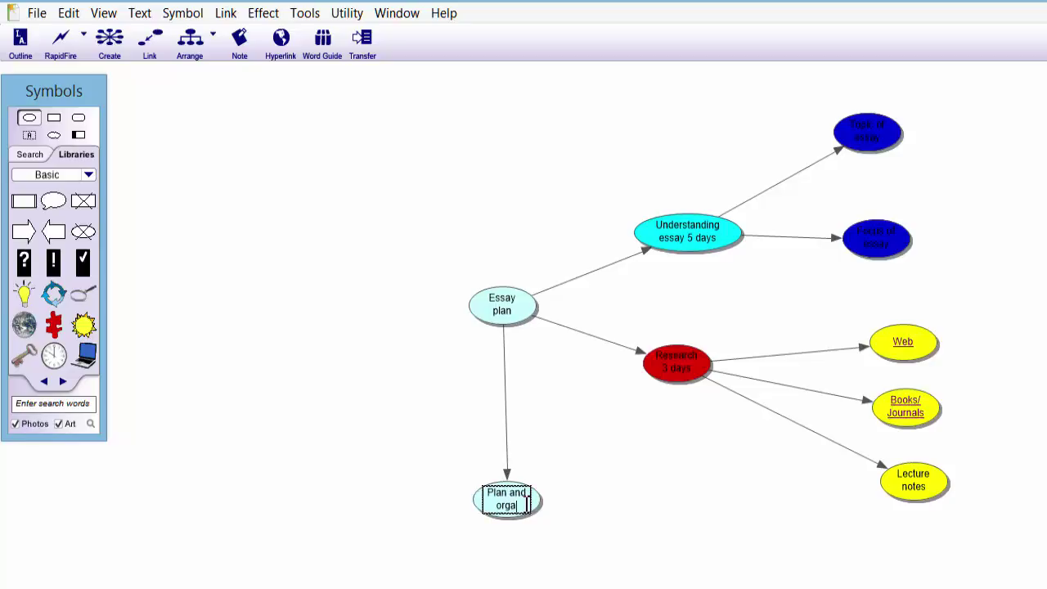
type("nise yo")
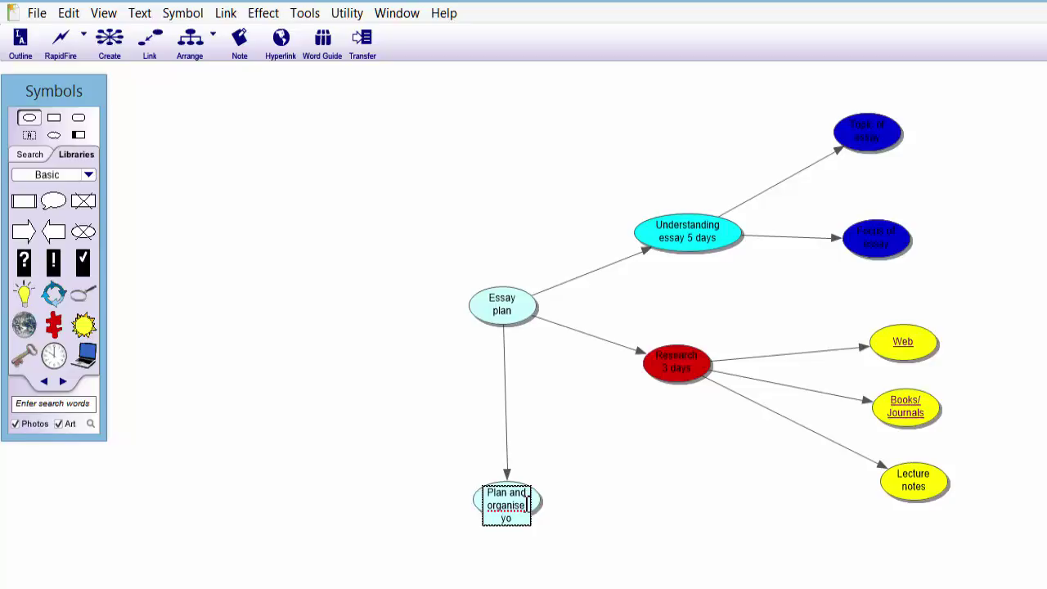
type("ur ideas")
left_click(483, 565)
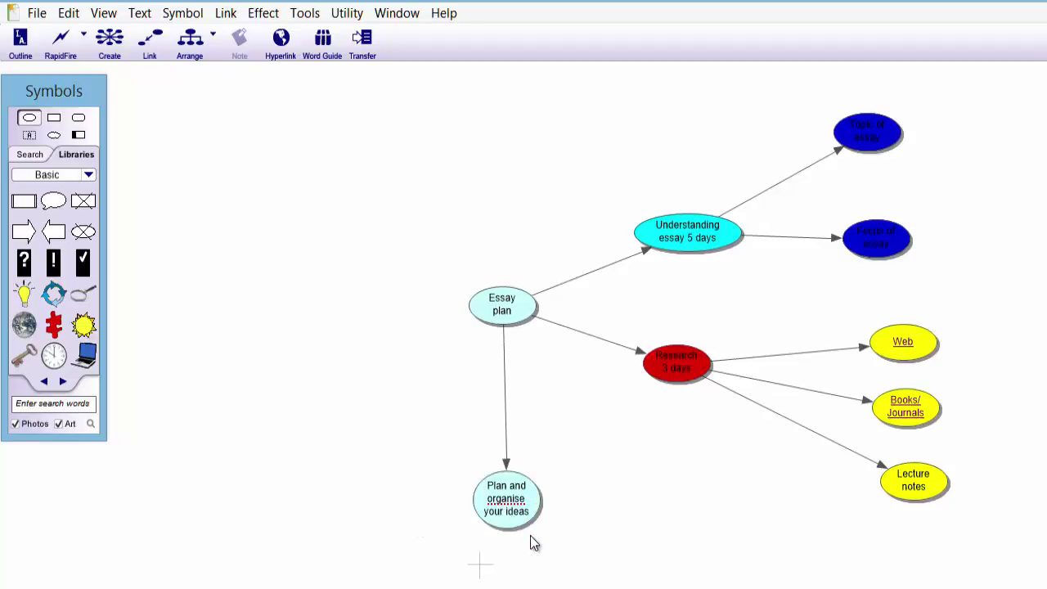
left_click_drag(505, 500, 365, 426)
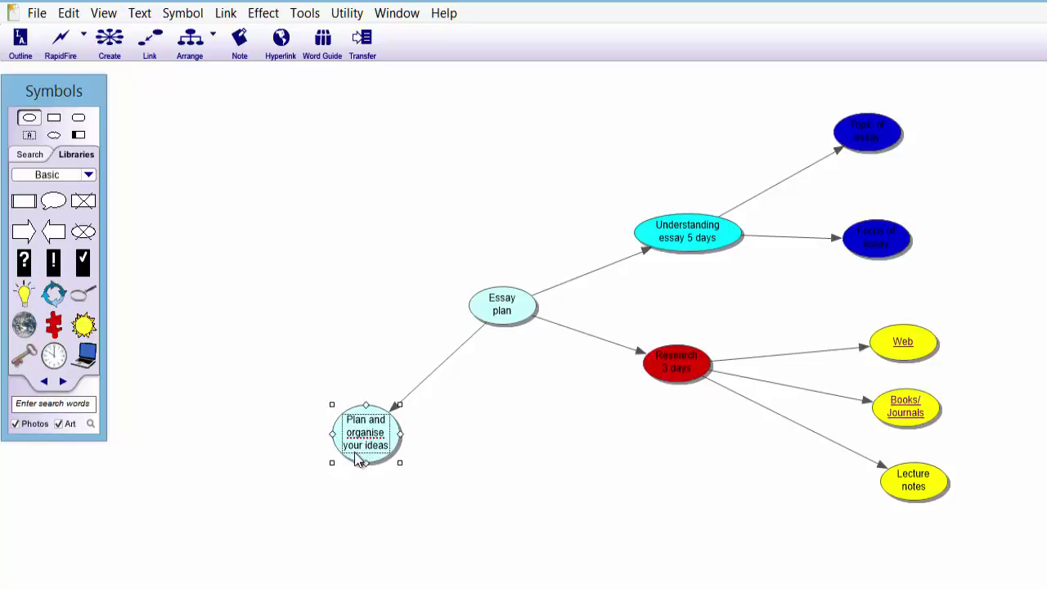
Step: Add three linked child symbols to Plan and organise your ideas
left_click(194, 432)
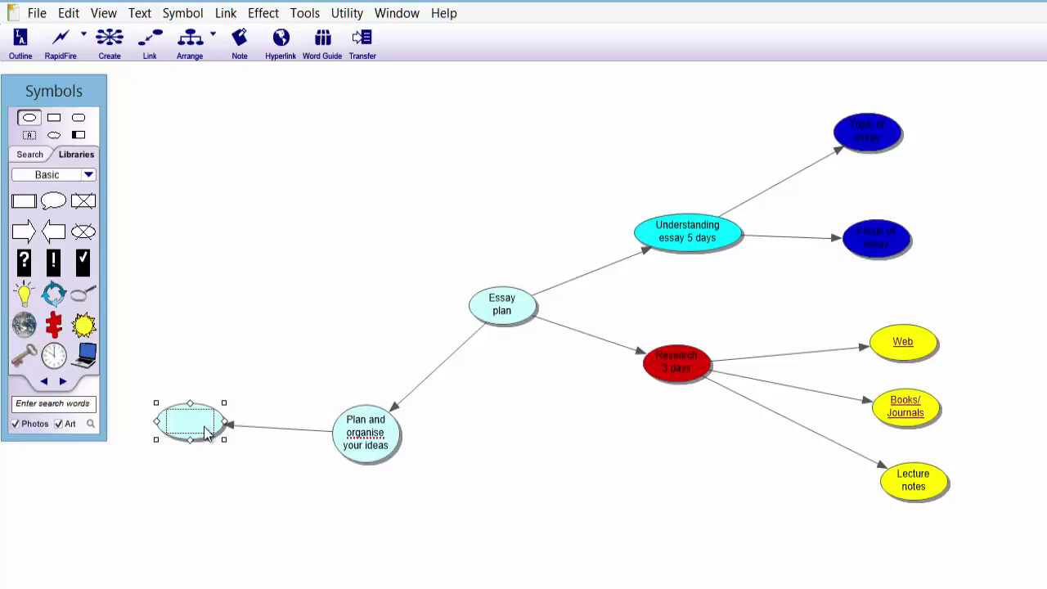
left_click(196, 499)
left_click(351, 446)
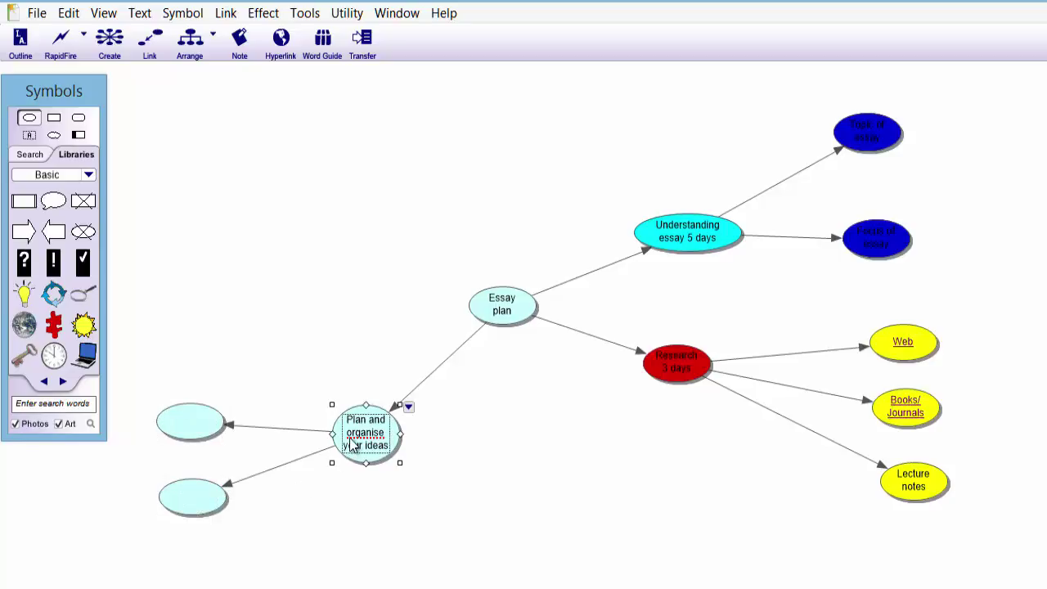
left_click(240, 580)
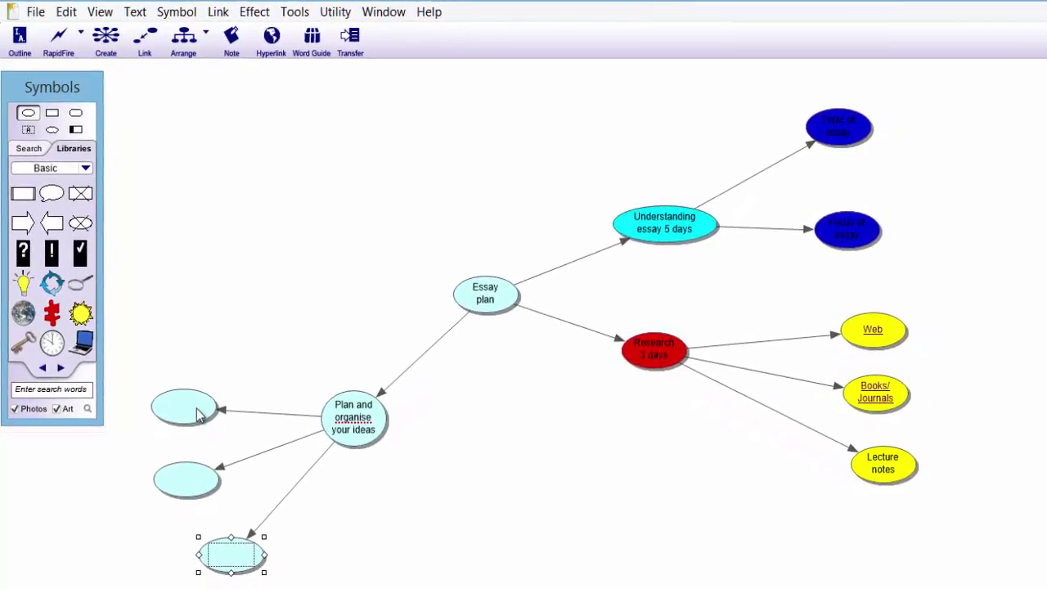
left_click(182, 411)
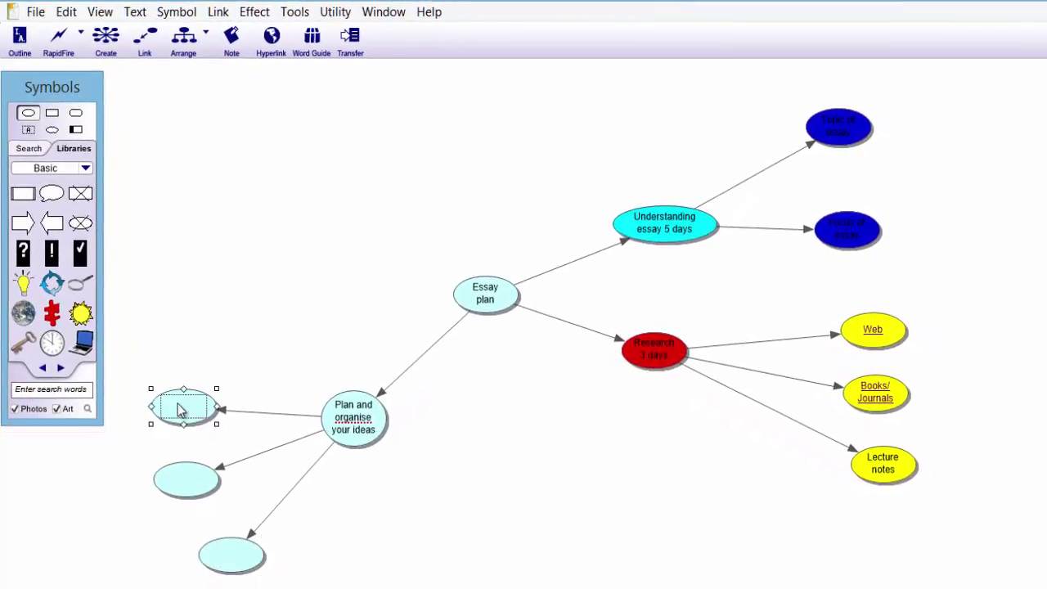
left_click(196, 471)
left_click(232, 562)
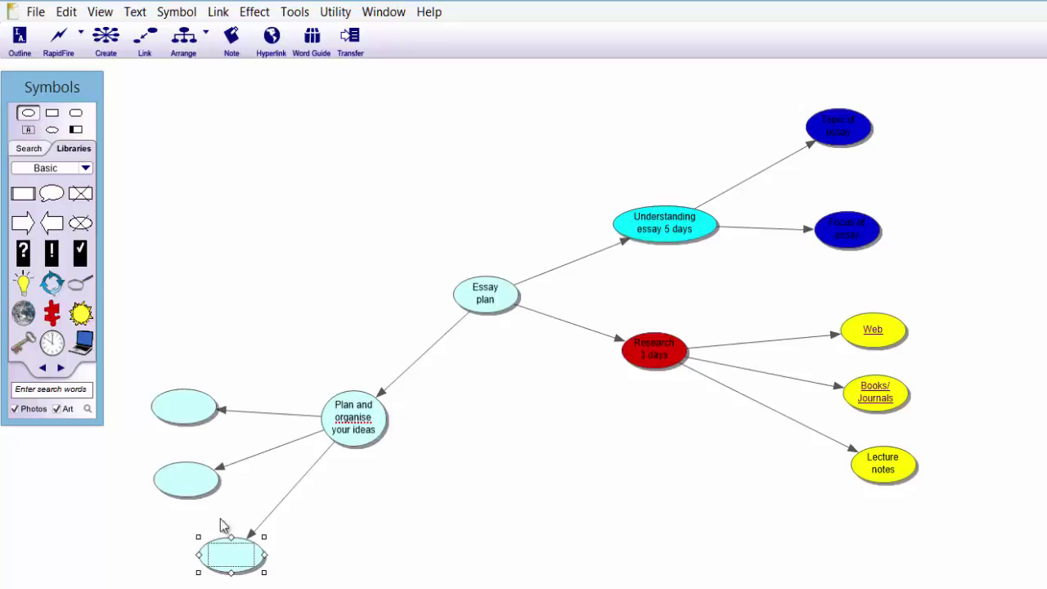
Step: Label the first two children 'Rational argument' and 'establish point of view'
left_click(181, 424)
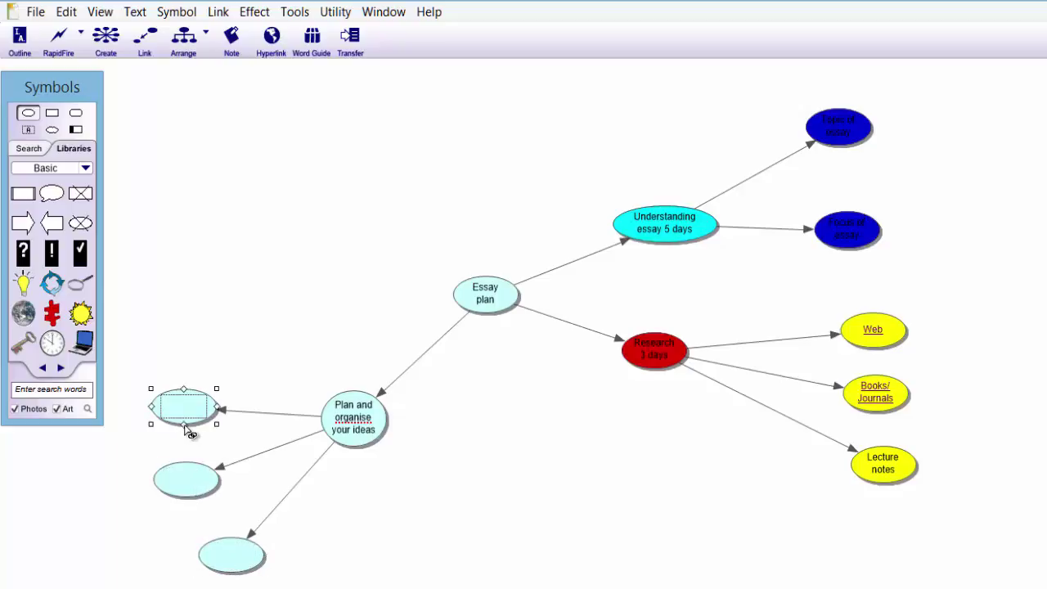
type("Ra")
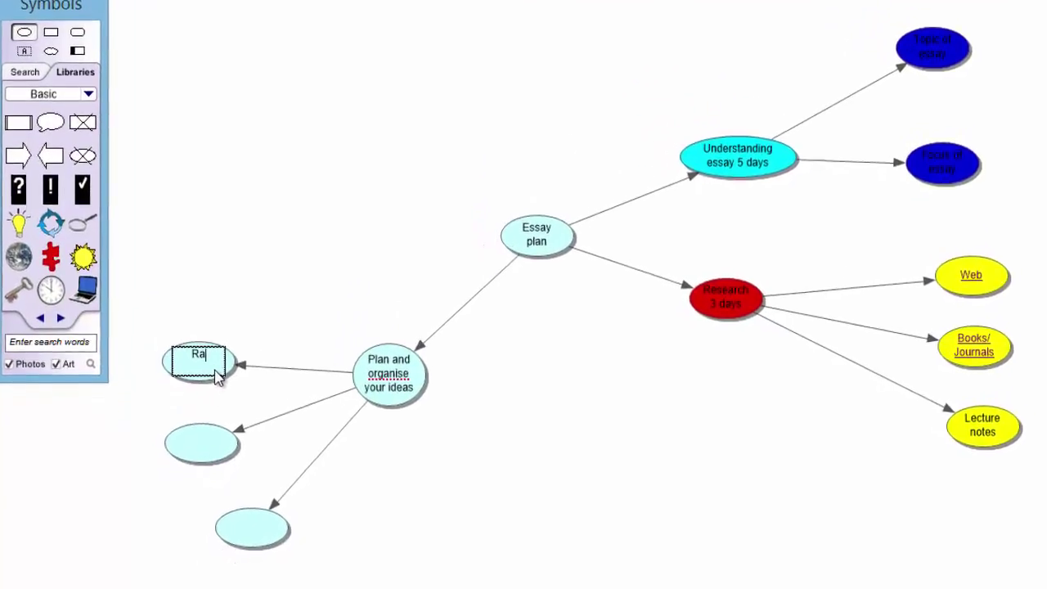
type("tional ar")
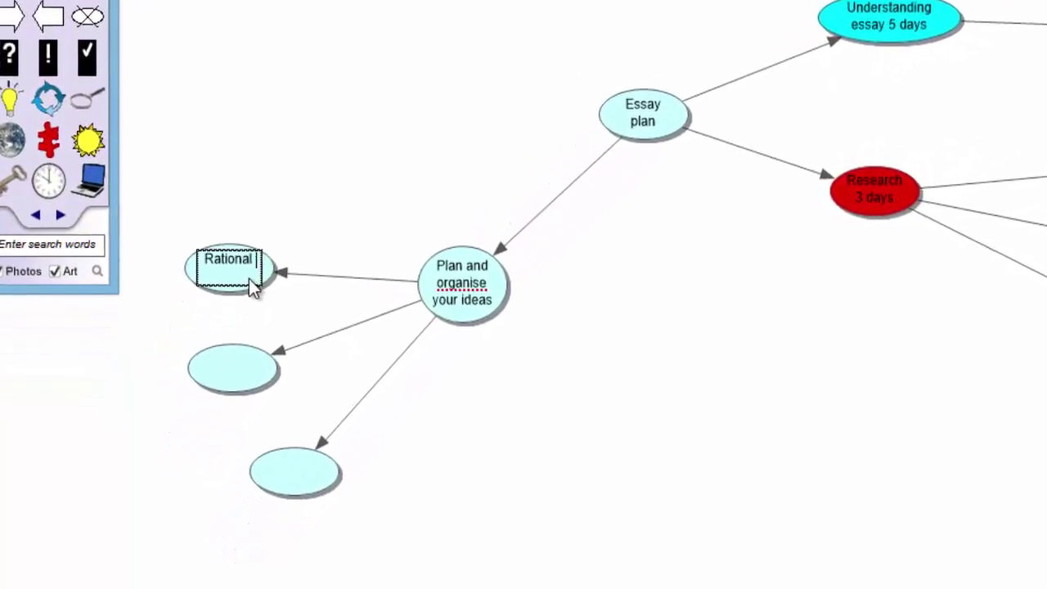
type("gument")
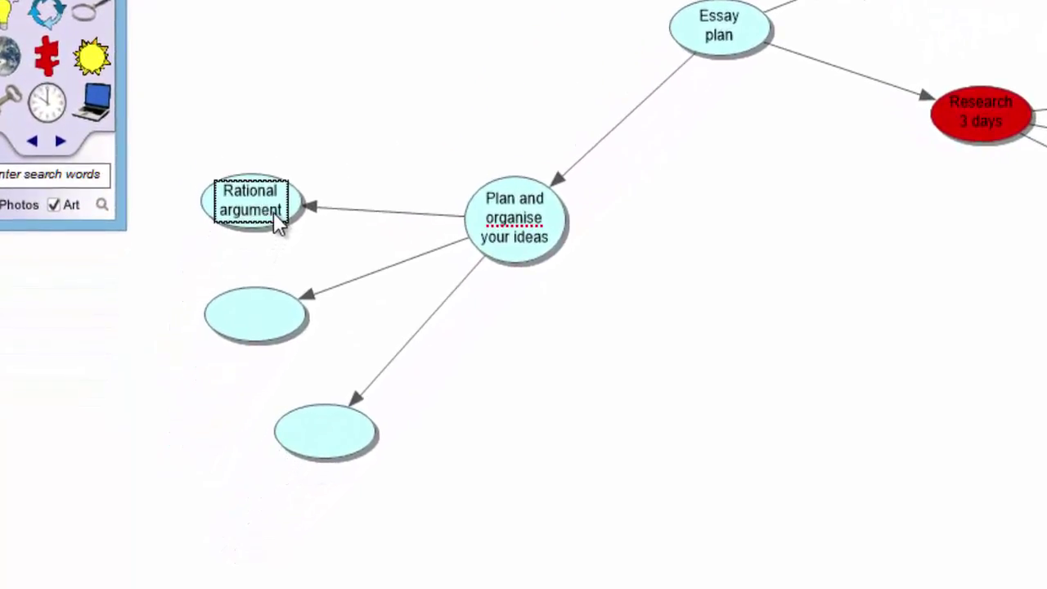
left_click(252, 311)
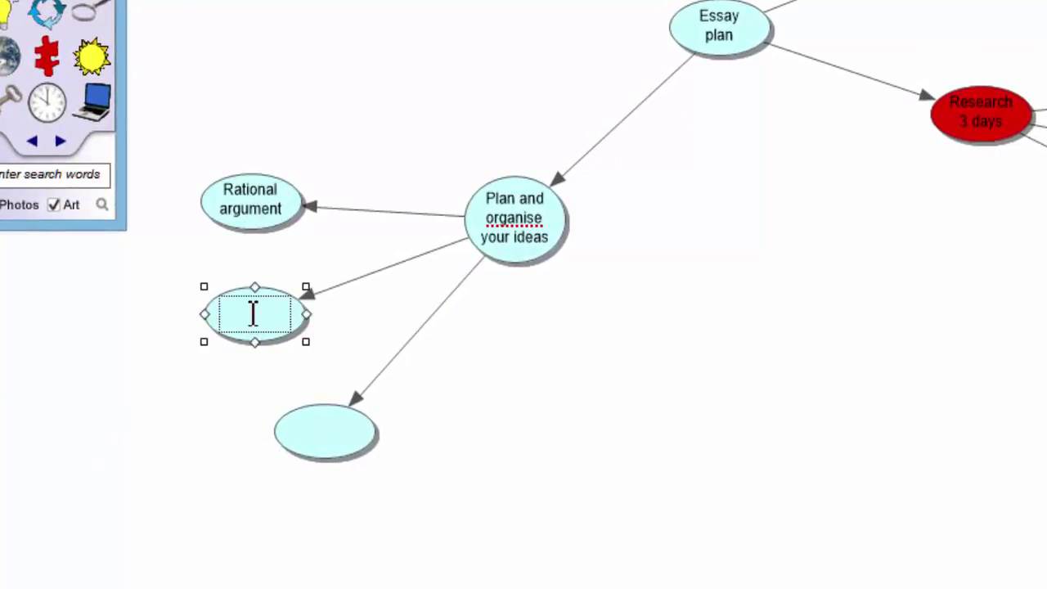
type("establis")
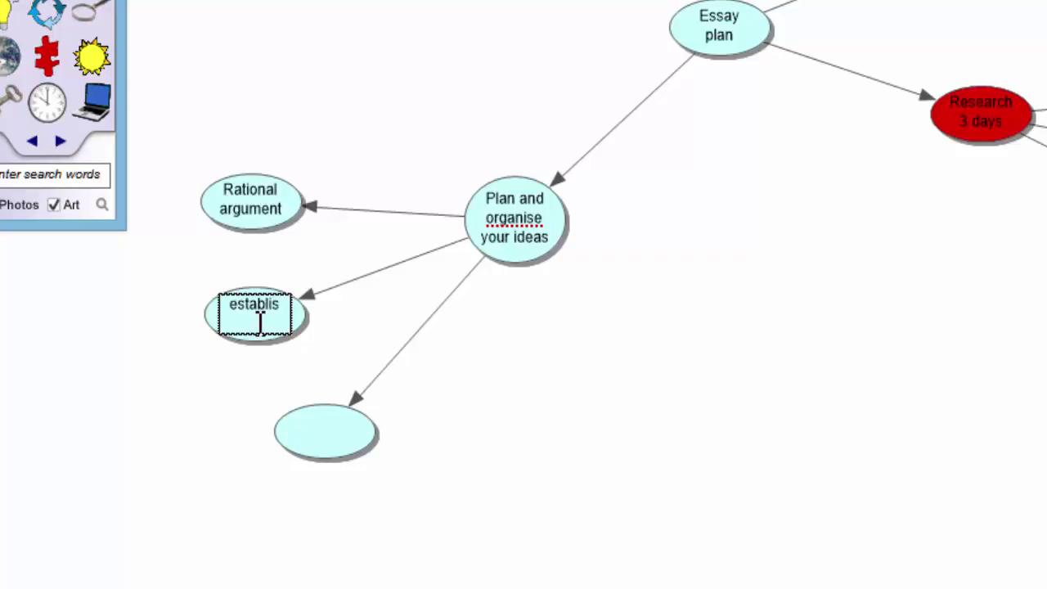
type("h point ")
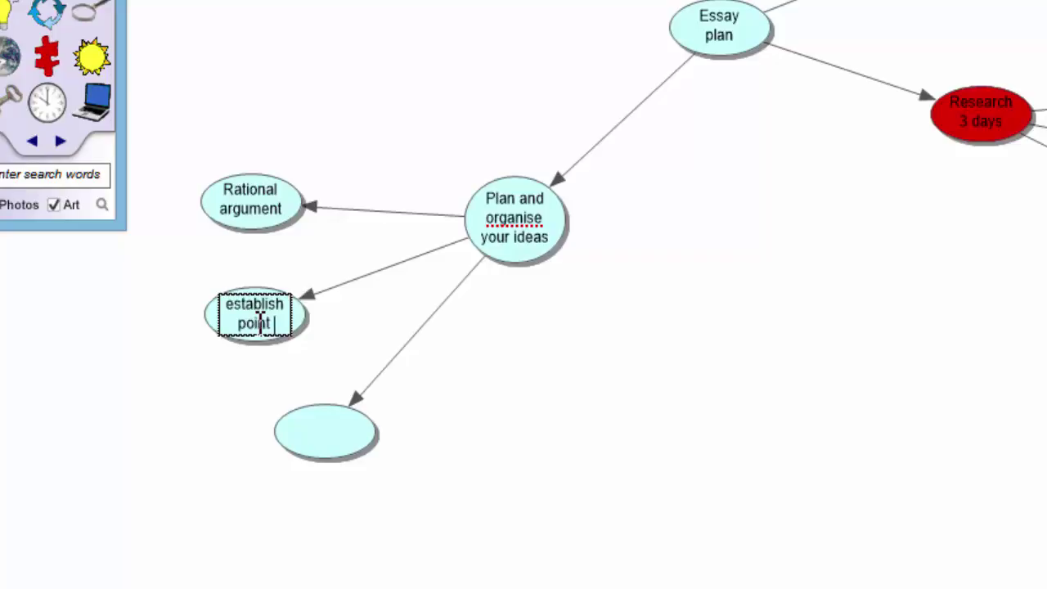
type("of b")
key("BackSpace")
type("vie")
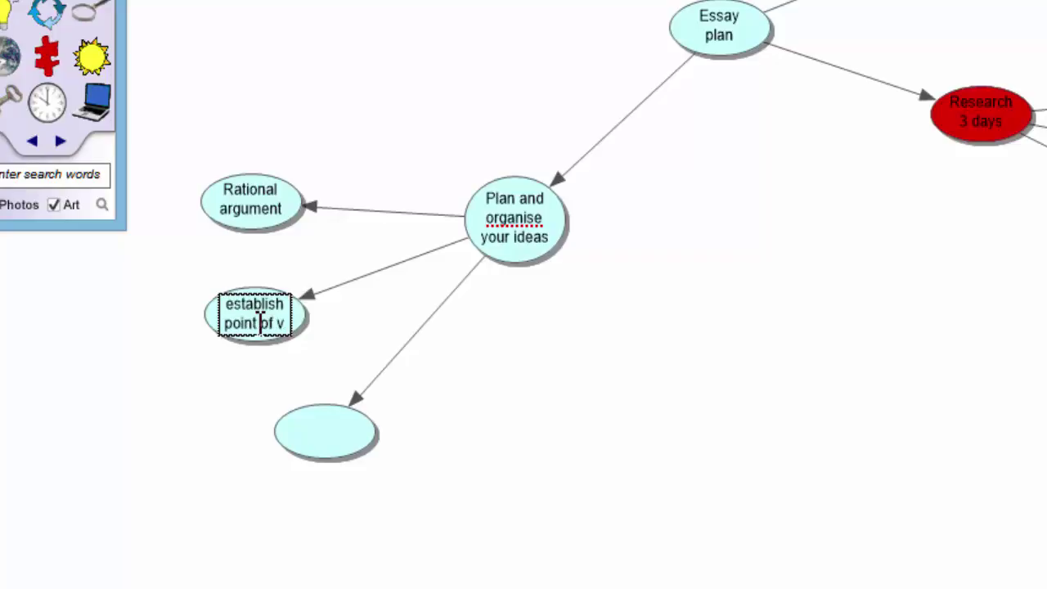
type("w")
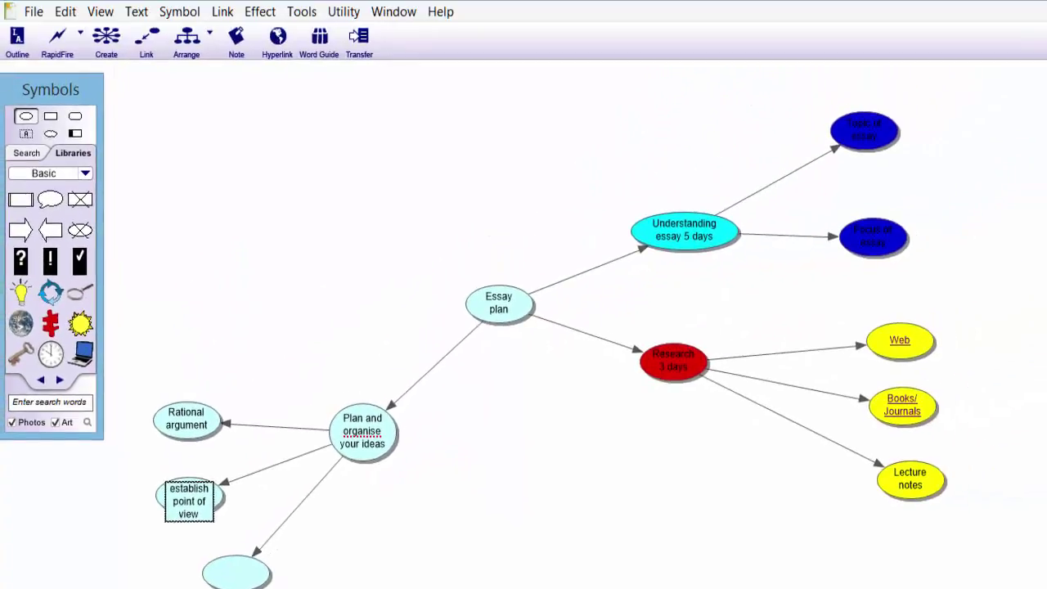
Step: Rearrange Plan and organise, Essay plan, the research topics, Topic and Focus of essay
left_click(374, 440)
left_click_drag(374, 440, 347, 412)
left_click(504, 316)
left_click_drag(502, 311, 507, 336)
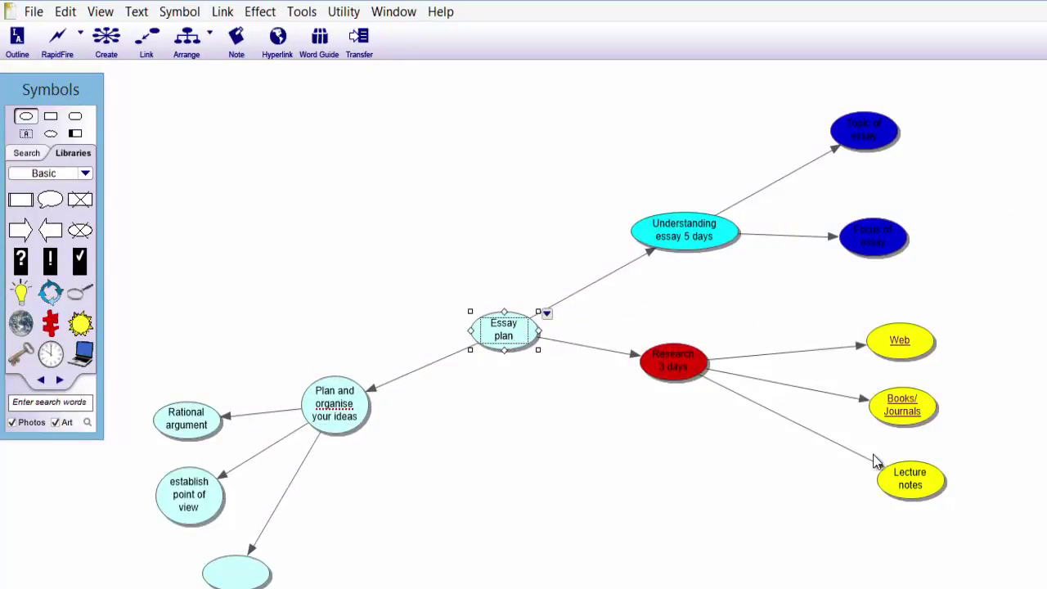
left_click_drag(903, 475, 836, 501)
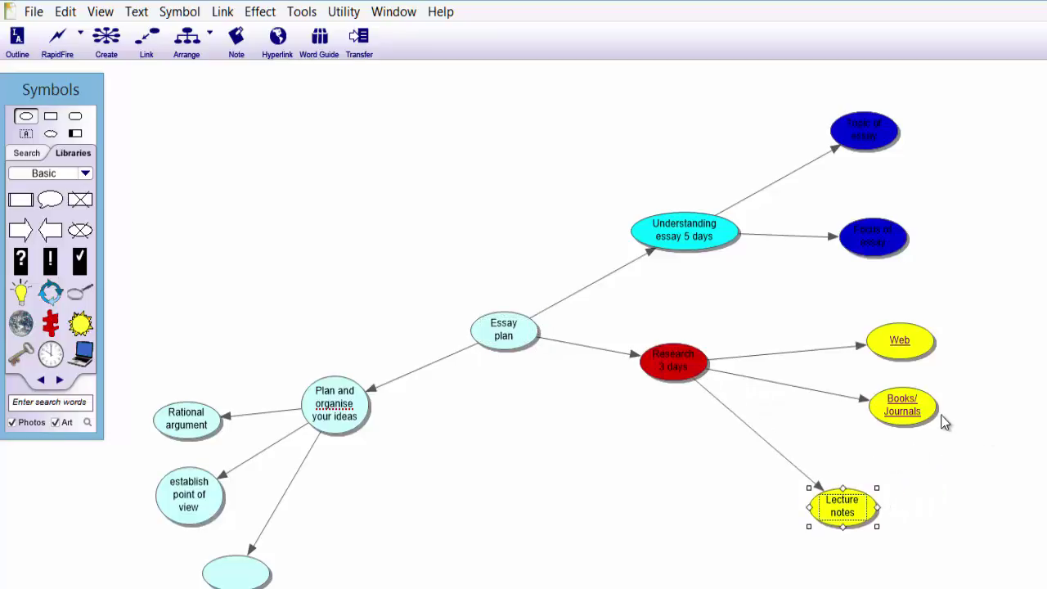
left_click_drag(931, 413, 928, 444)
left_click(926, 347)
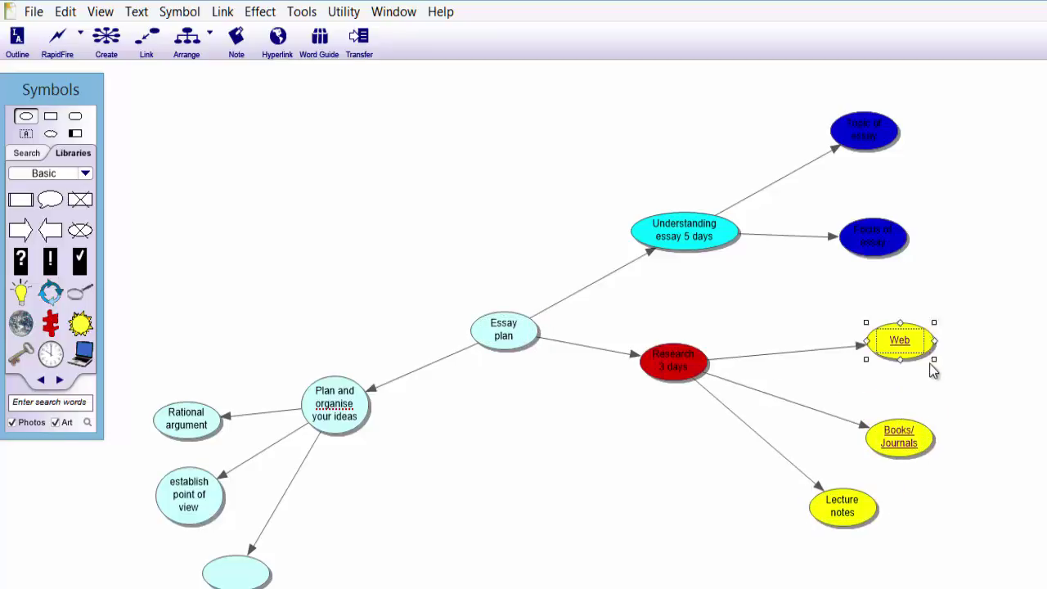
left_click_drag(929, 370, 932, 372)
left_click_drag(860, 134, 828, 123)
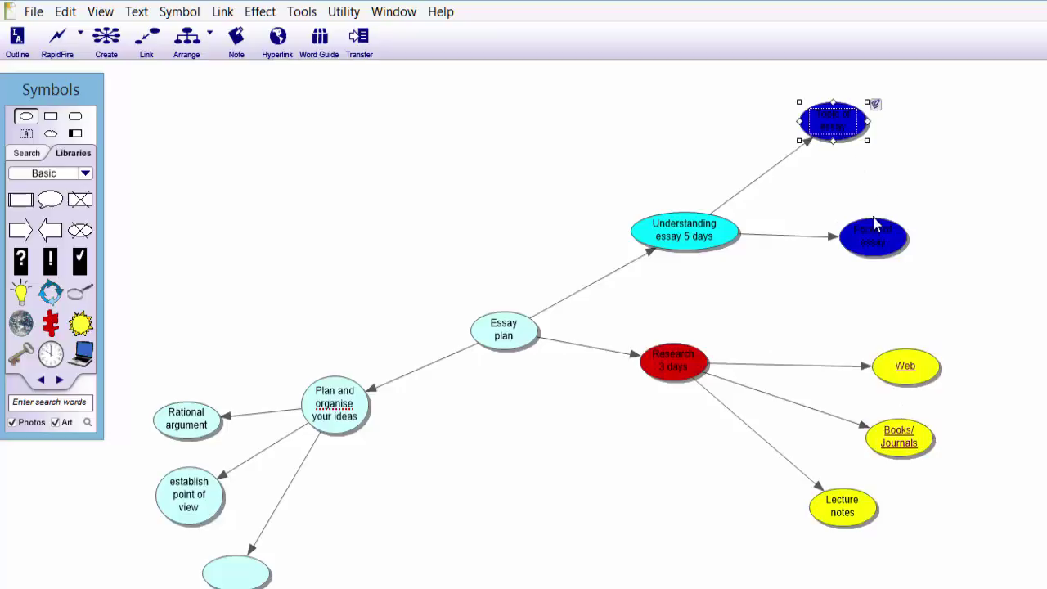
left_click_drag(873, 222, 875, 206)
Step: Add a Draft symbol linked from Essay plan, above-left of it
left_click(510, 327)
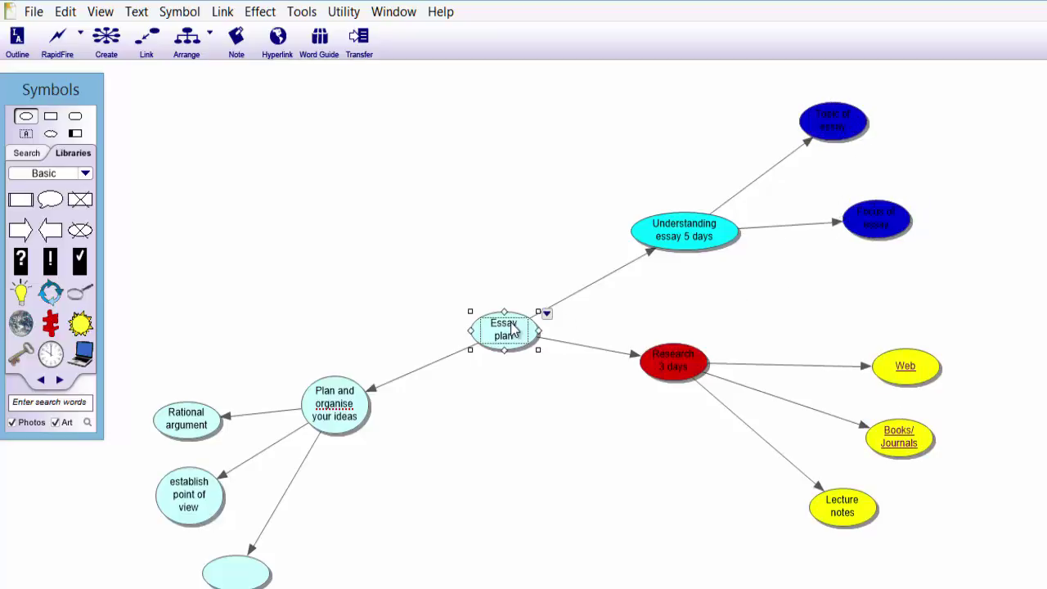
left_click(367, 223, "ctrl")
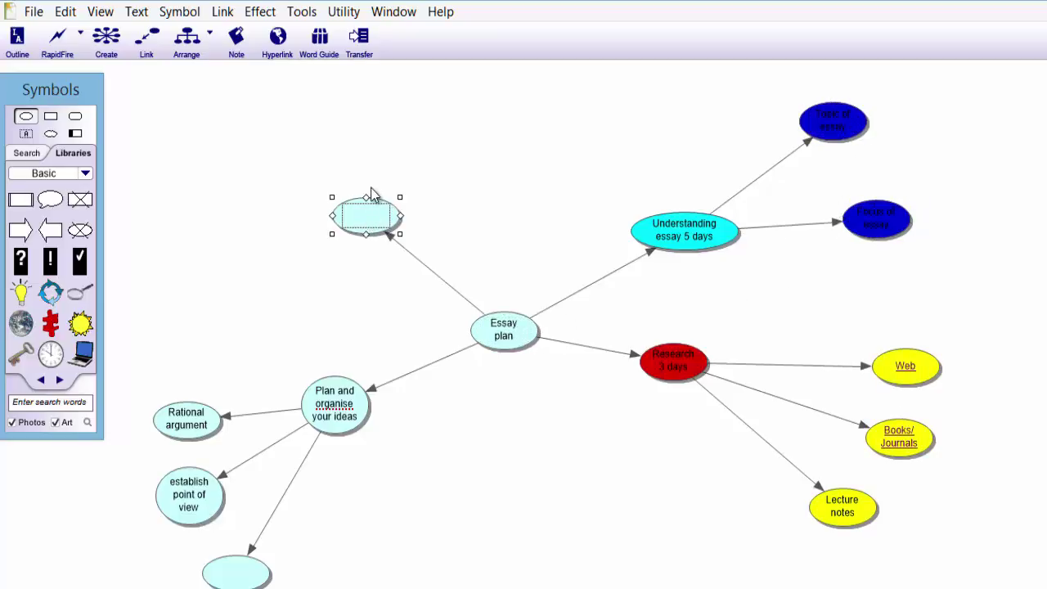
type("Draft")
left_click(432, 253)
left_click(362, 214)
Step: Add three empty linked sub-topics to Draft
left_click(244, 143)
left_click(359, 229)
left_click(231, 230)
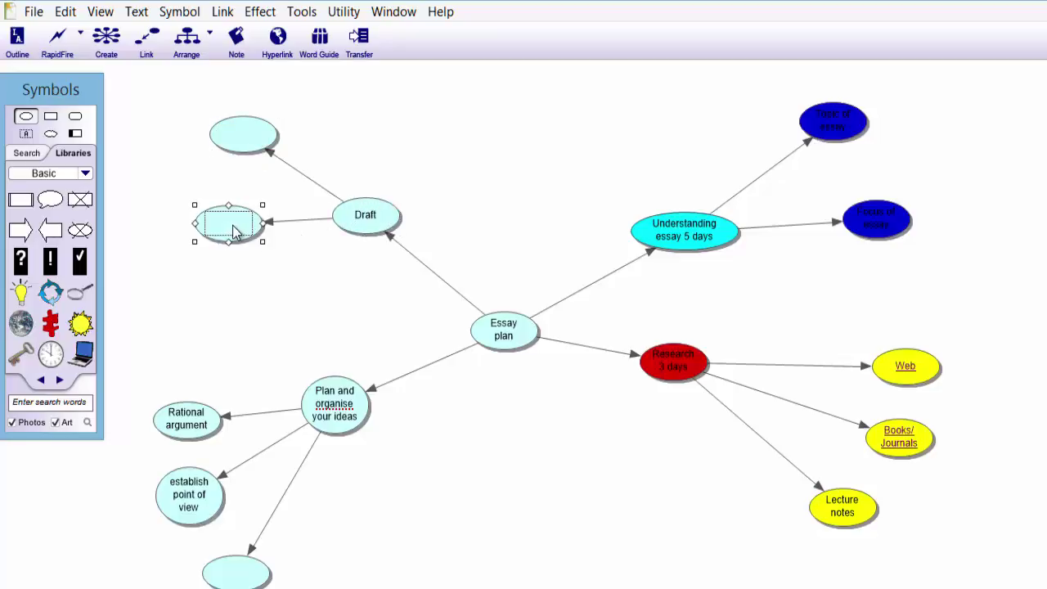
left_click(369, 233)
left_click(221, 282)
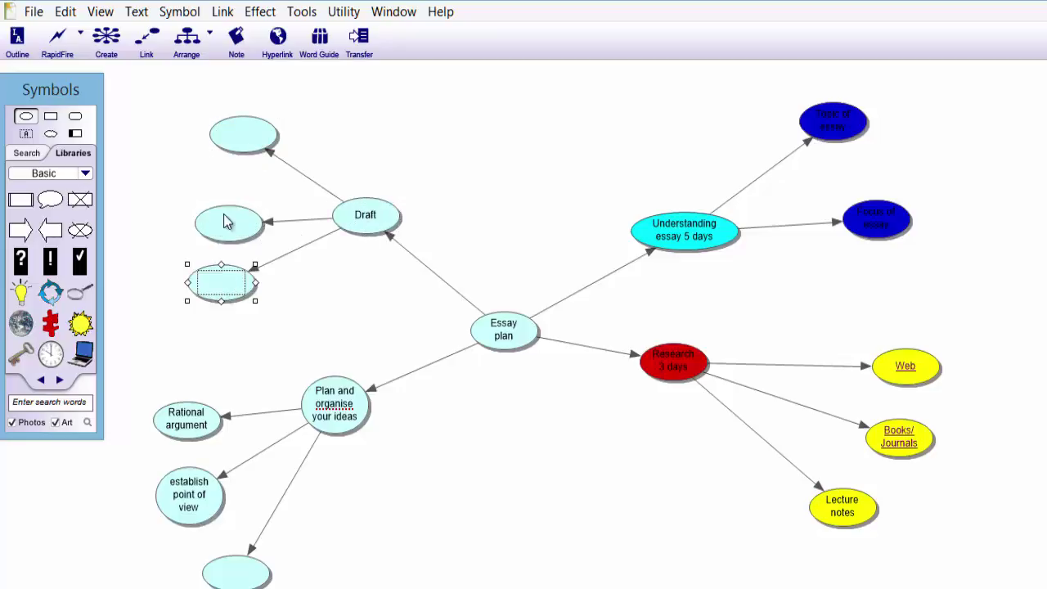
Step: Label the Draft sub-topics, typing 'Main body' and 'conclusion' into the middle and bottom ones
left_click(251, 131)
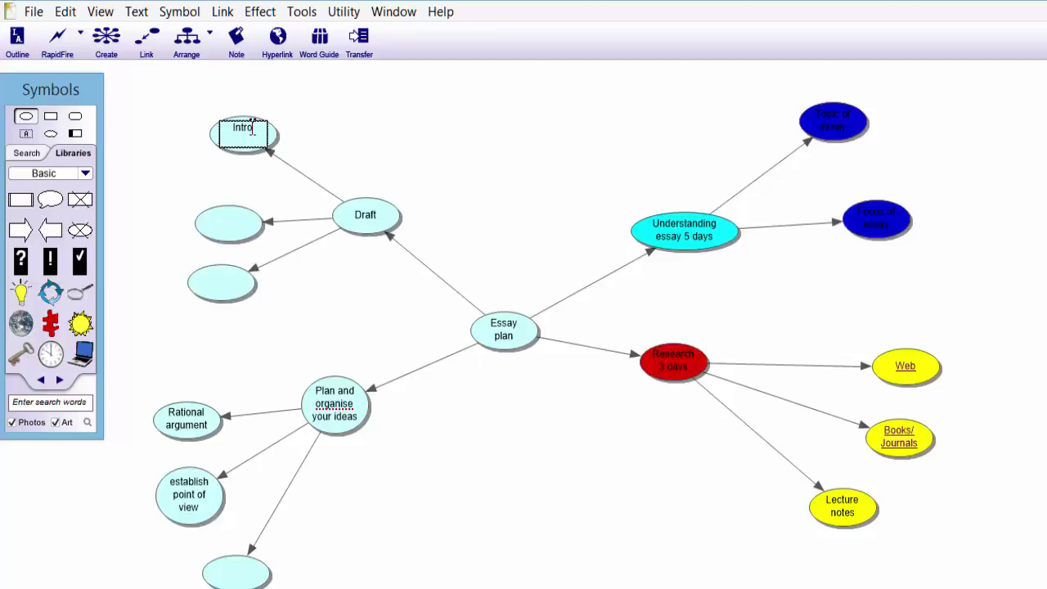
left_click(234, 216)
left_click(232, 228)
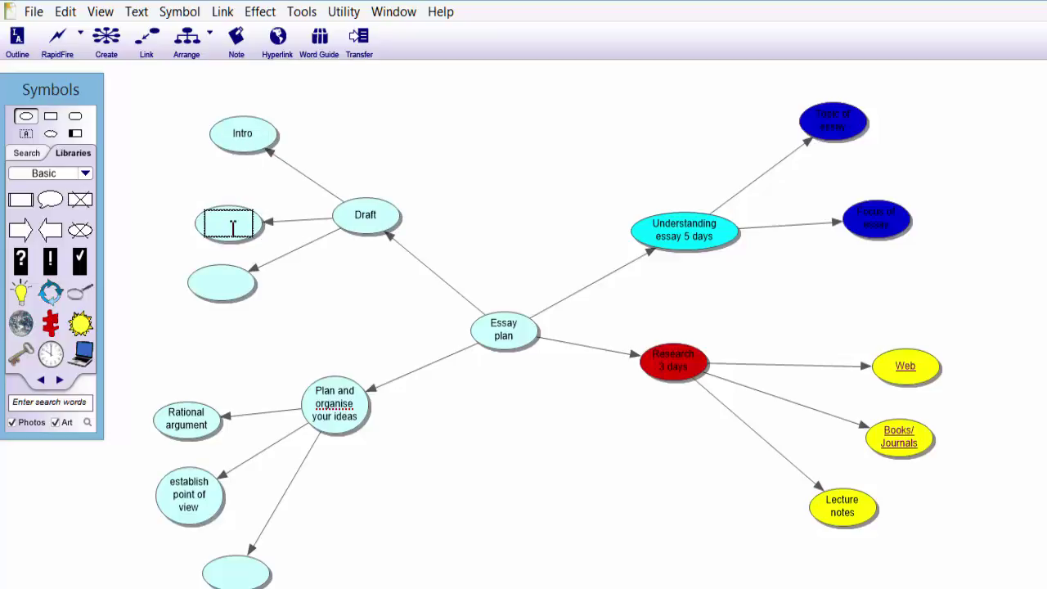
type("Main body")
left_click(243, 285)
left_click(242, 286)
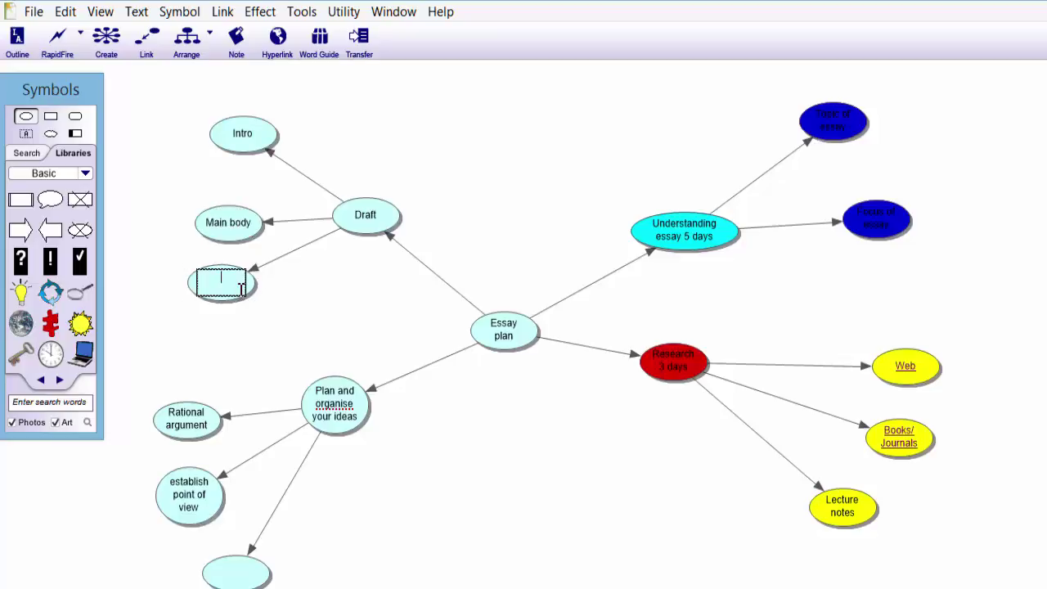
type("conclusion")
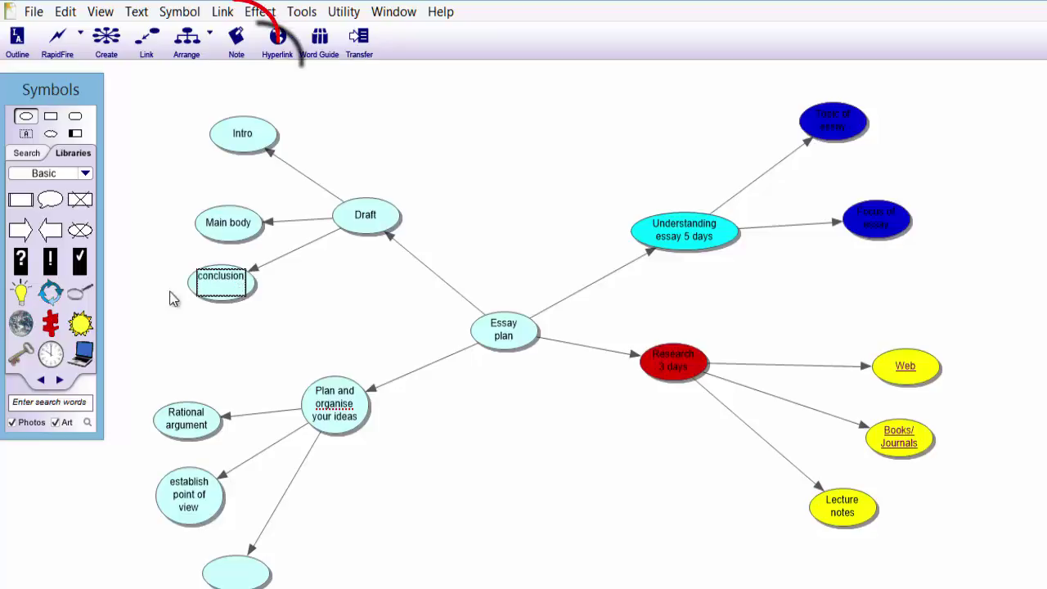
Step: Finish the conclusion label and move the conclusion symbol slightly down
left_click(272, 310)
left_click(242, 298)
left_click_drag(242, 298, 253, 316)
Step: Add a note to the Intro symbol, move it clear of Main body, and close it
left_click(248, 144)
left_click(237, 40)
left_click_drag(234, 162, 381, 98)
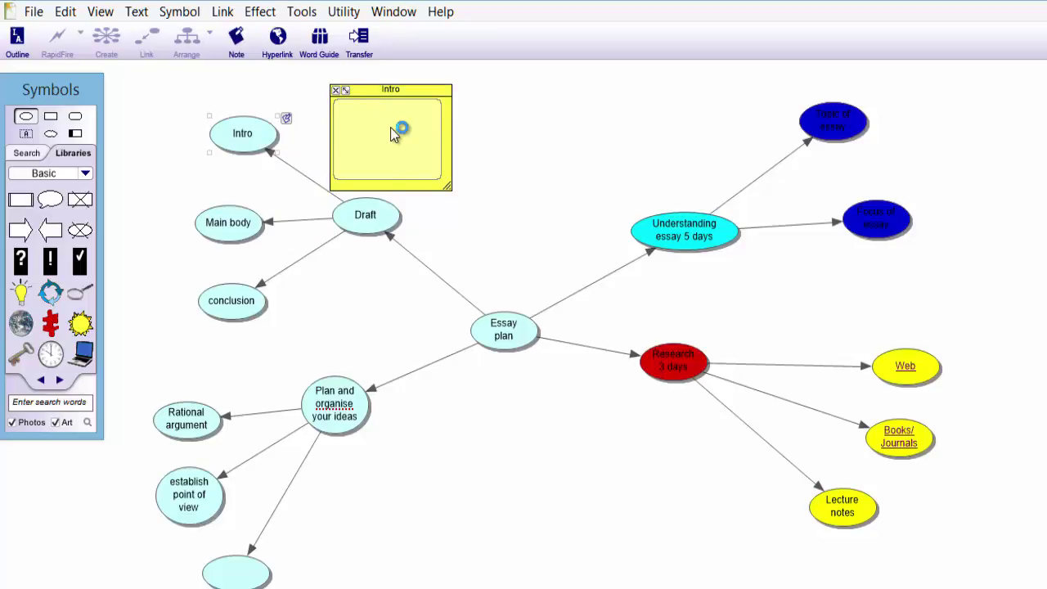
left_click(336, 90)
Step: Give the Topic of my essay note a dark blue frame, white text area and larger size
left_click(856, 121)
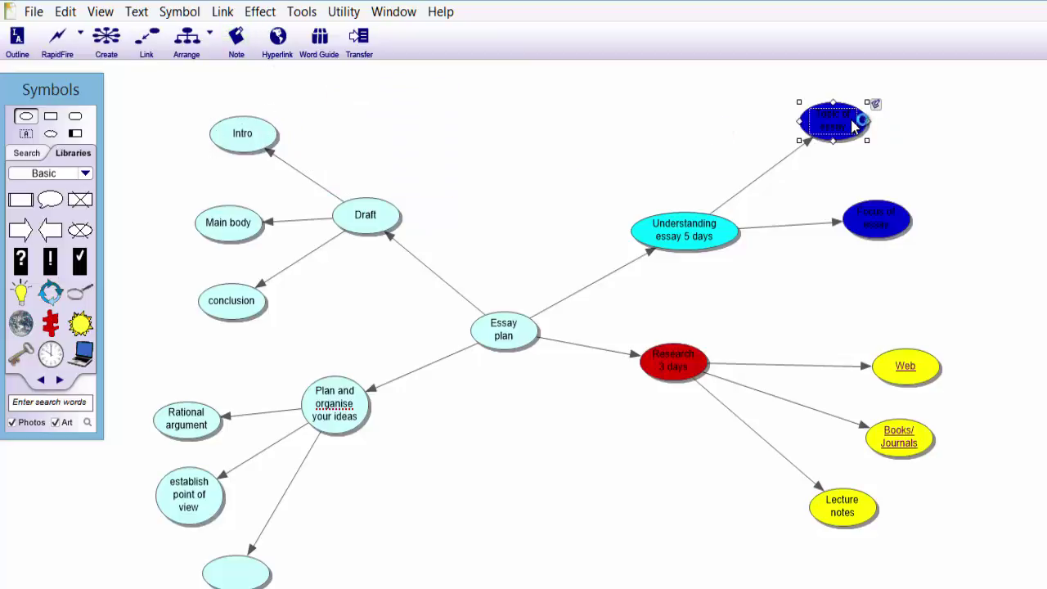
left_click(874, 103)
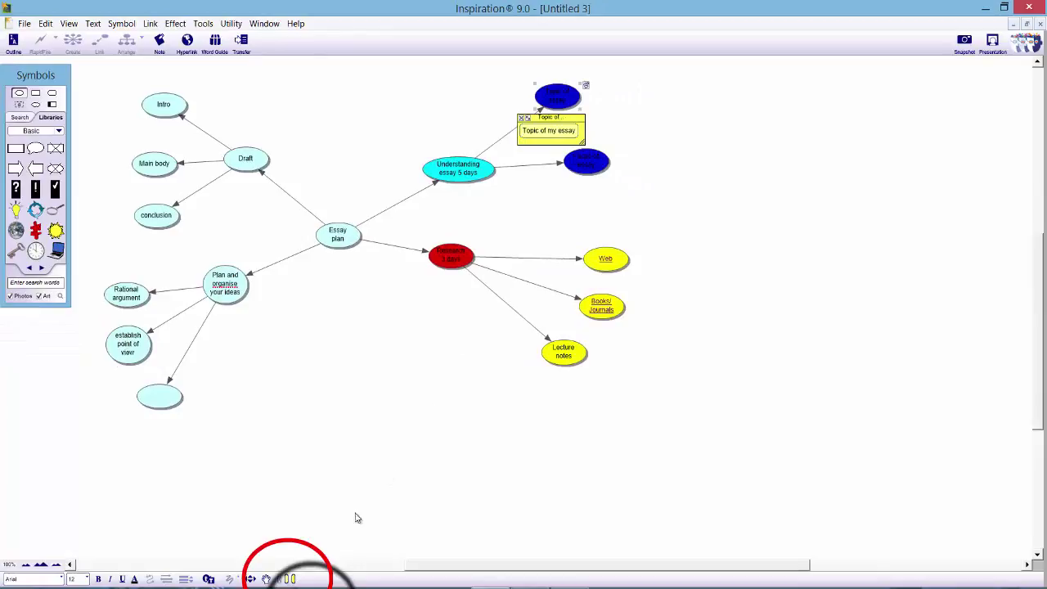
left_click(288, 578)
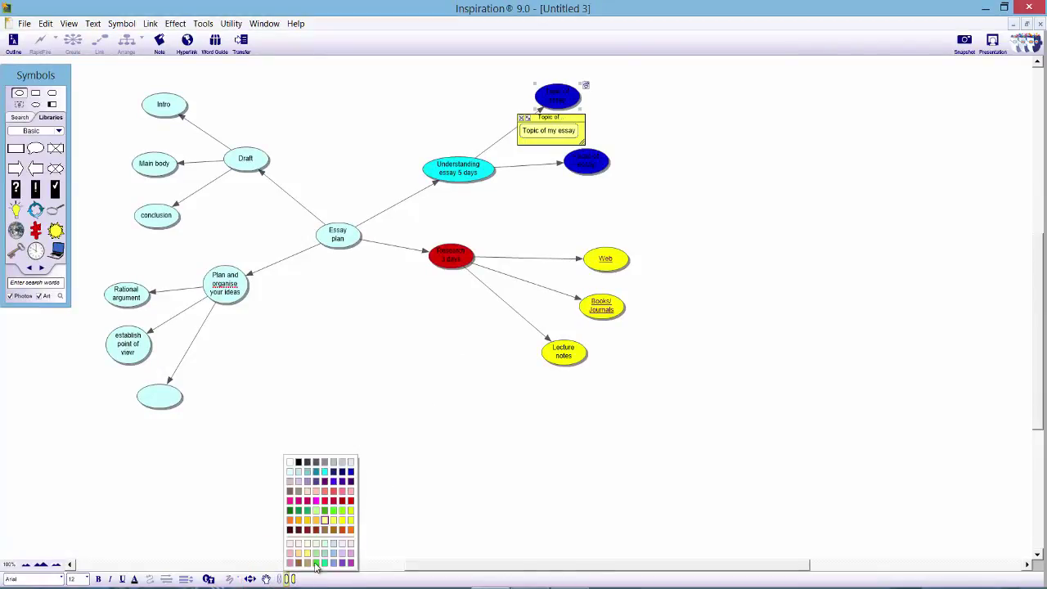
left_click(349, 474)
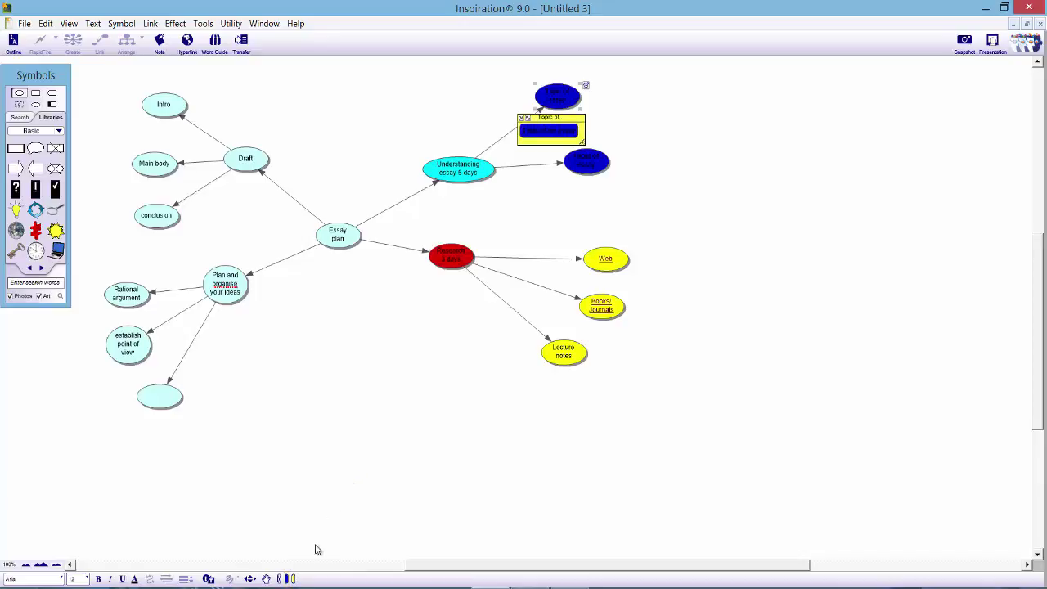
left_click(294, 578)
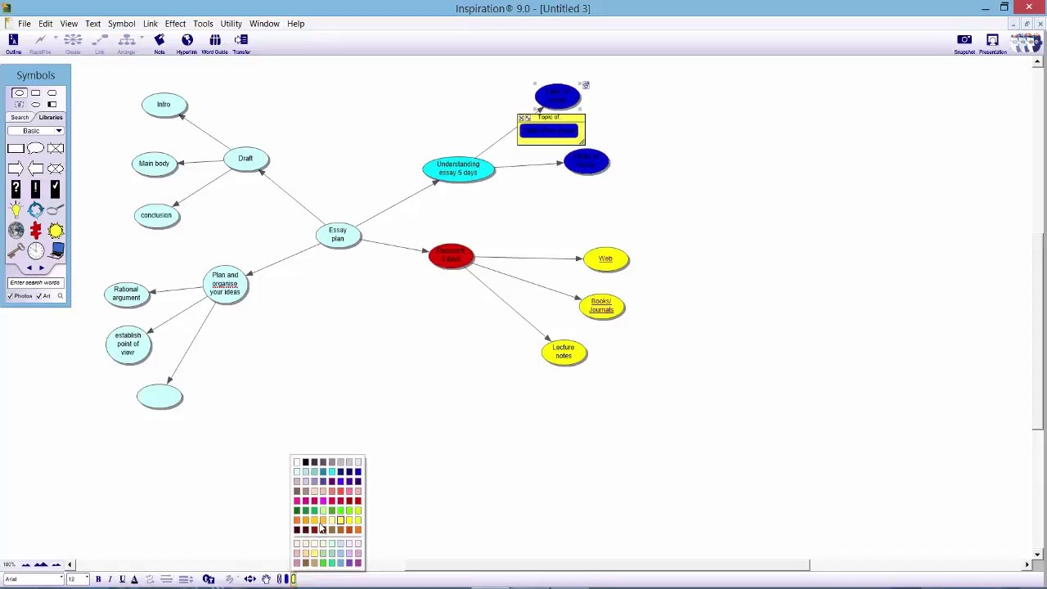
left_click(357, 475)
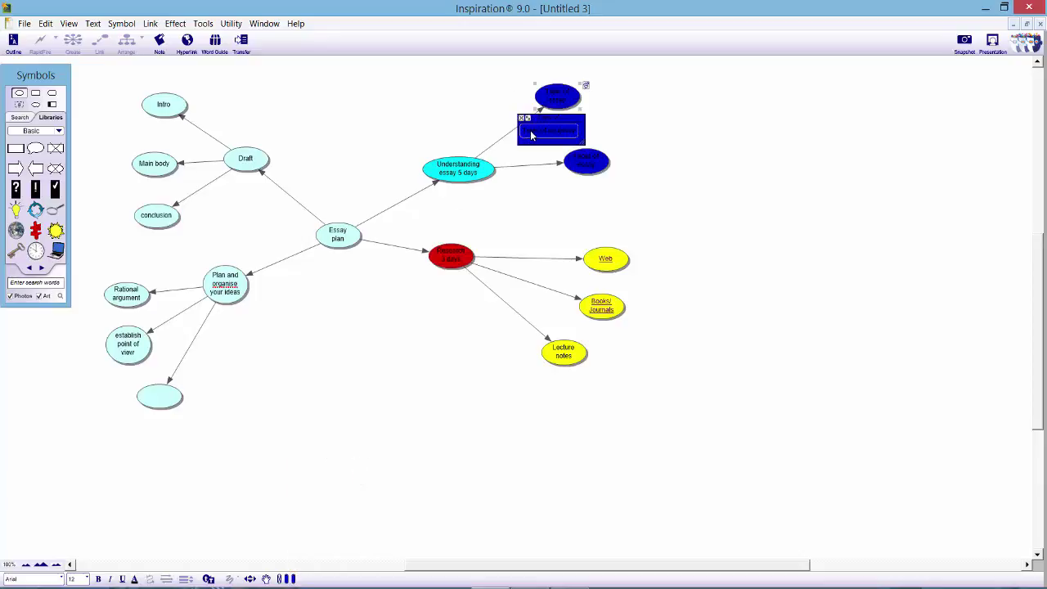
left_click(530, 134)
left_click(281, 579)
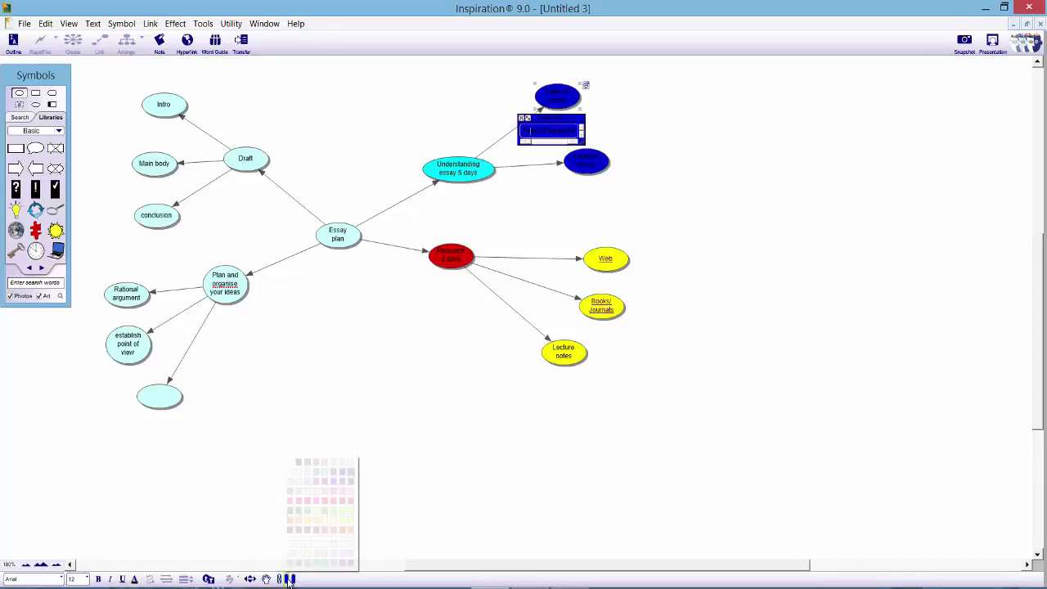
left_click(289, 464)
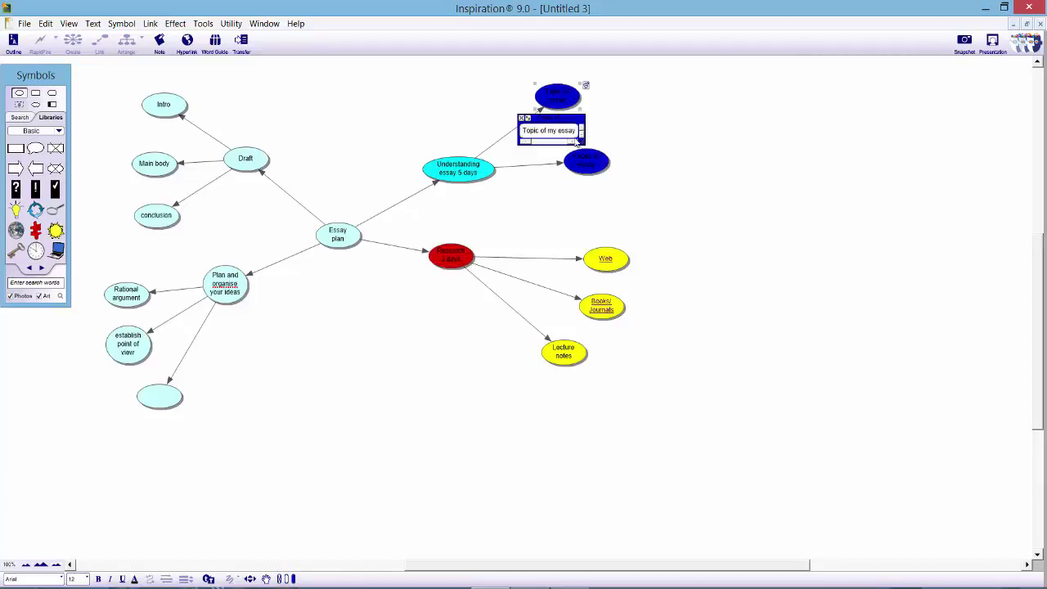
left_click_drag(583, 142, 617, 170)
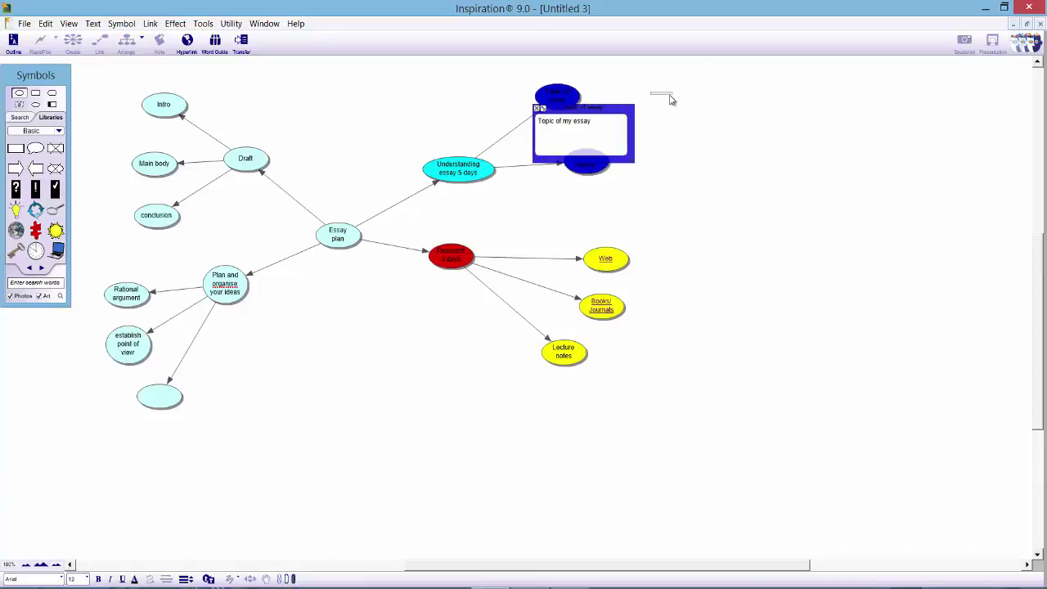
Step: Move the Topic of my essay note to the upper right, then check the Focus of essay note
left_click(600, 120)
left_click_drag(605, 107, 675, 82)
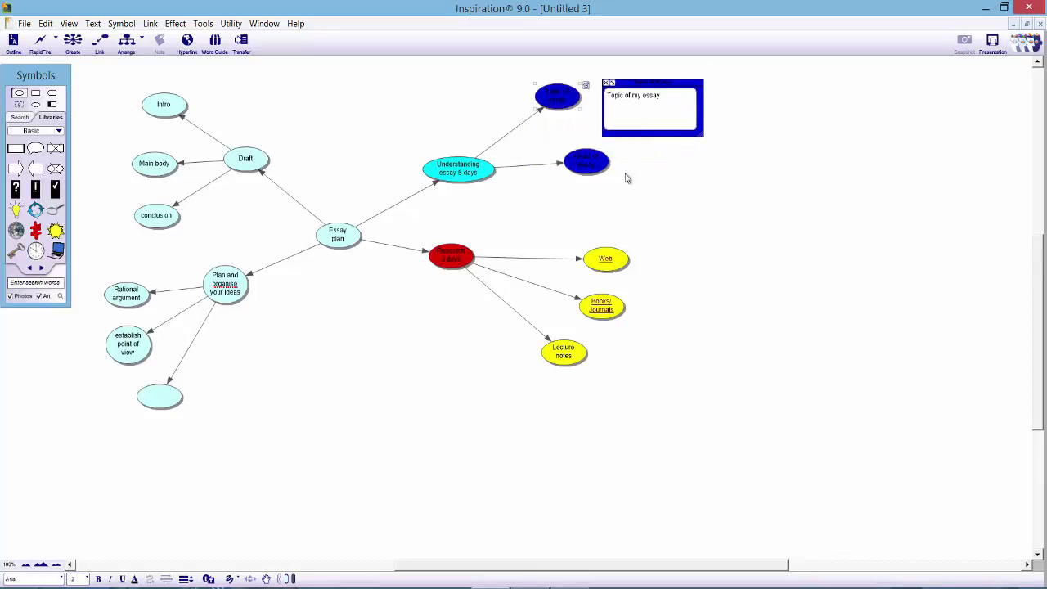
left_click(578, 155)
left_click(612, 151)
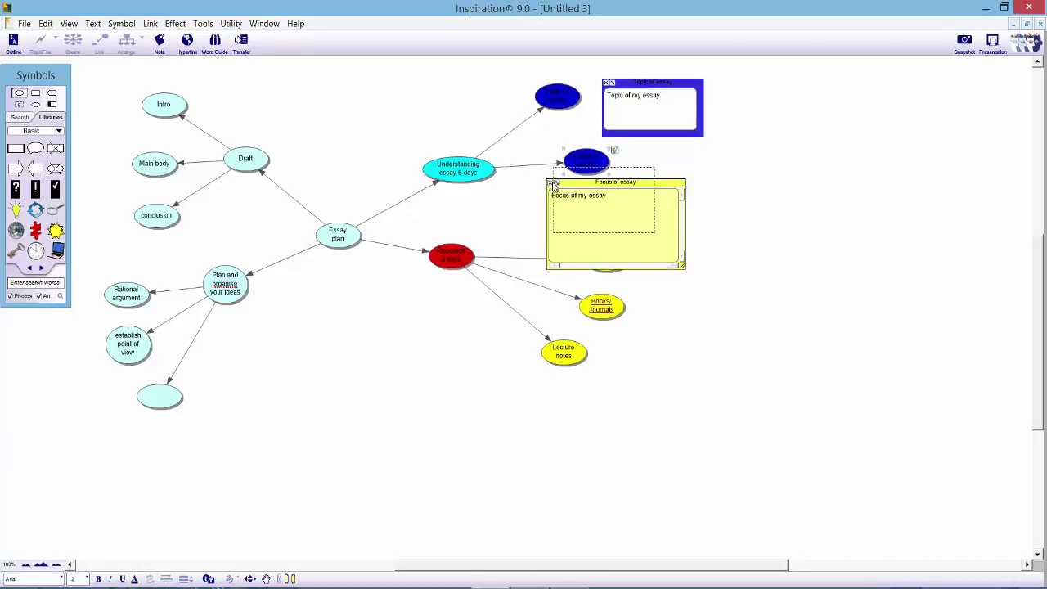
left_click(550, 183)
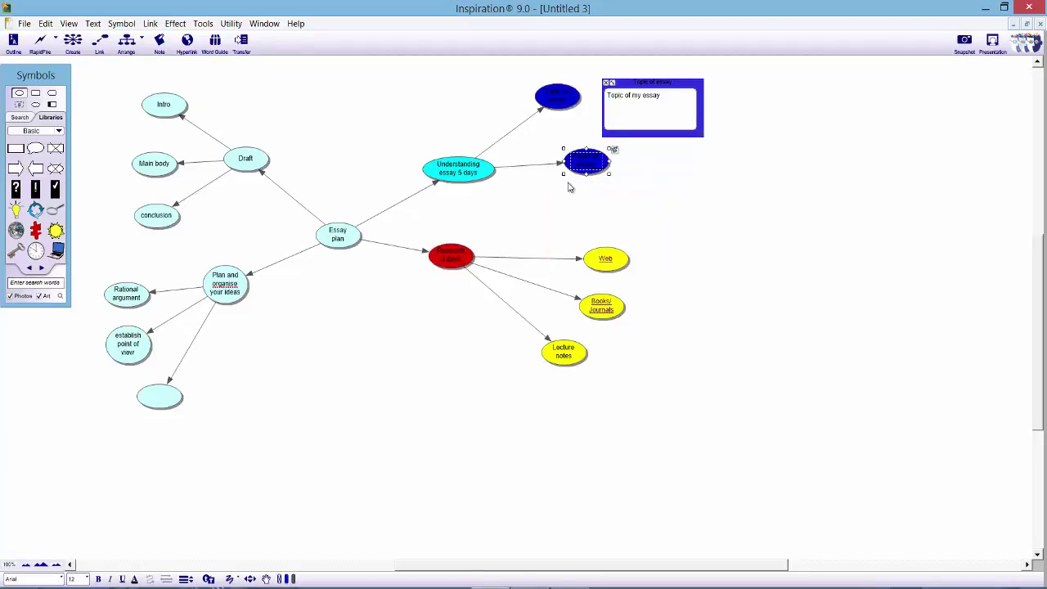
left_click(339, 239)
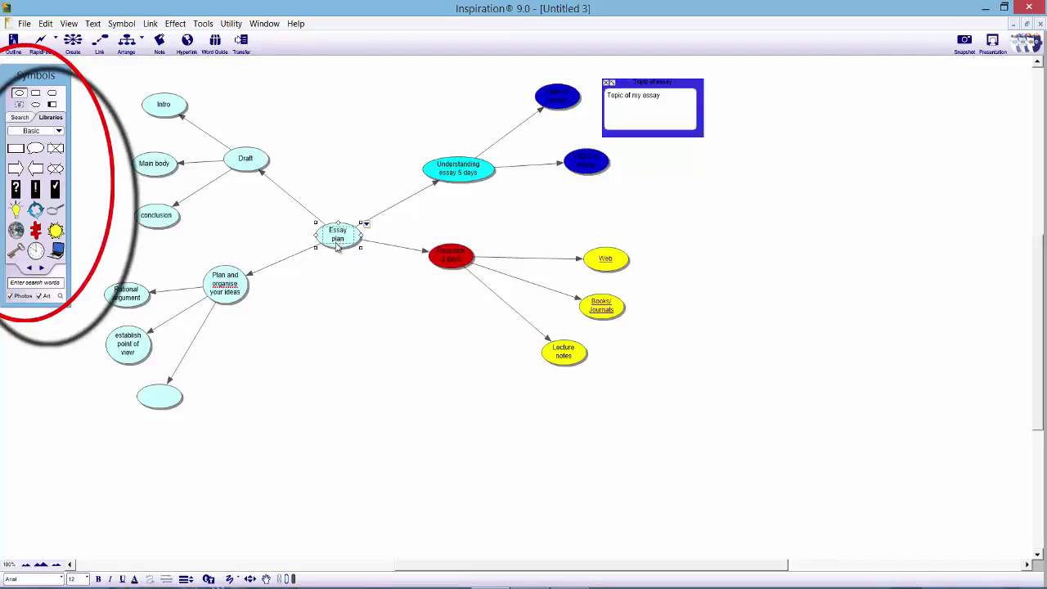
Step: Search symbols for 'essay', apply the student-at-desk clipart to Essay plan, enlarged and raised slightly
mouse_move(25, 76)
left_mouse_down()
mouse_move(45, 129)
mouse_move(23, 69)
left_mouse_up()
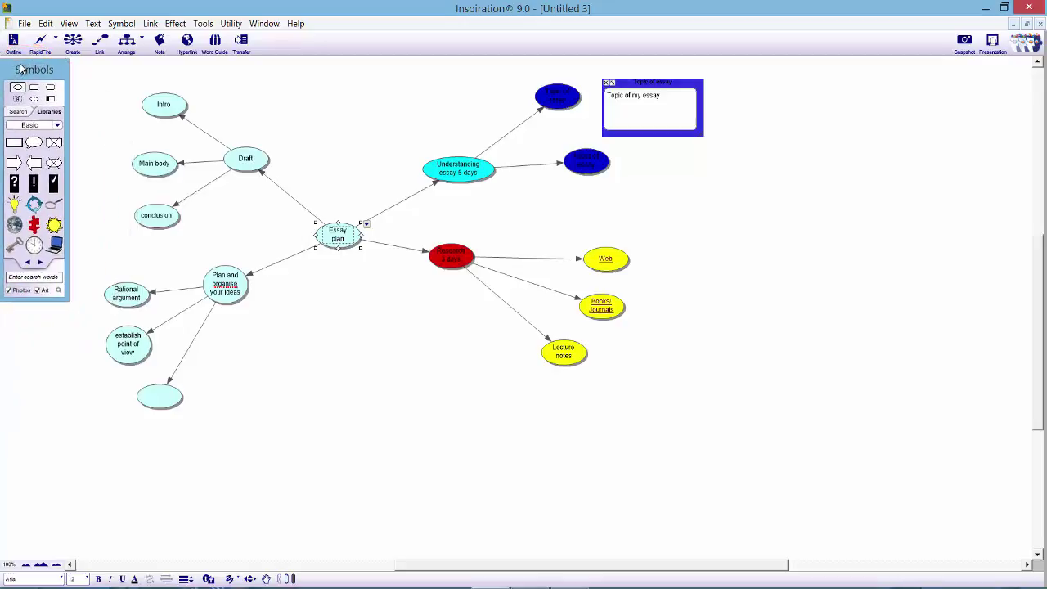
left_click(16, 276)
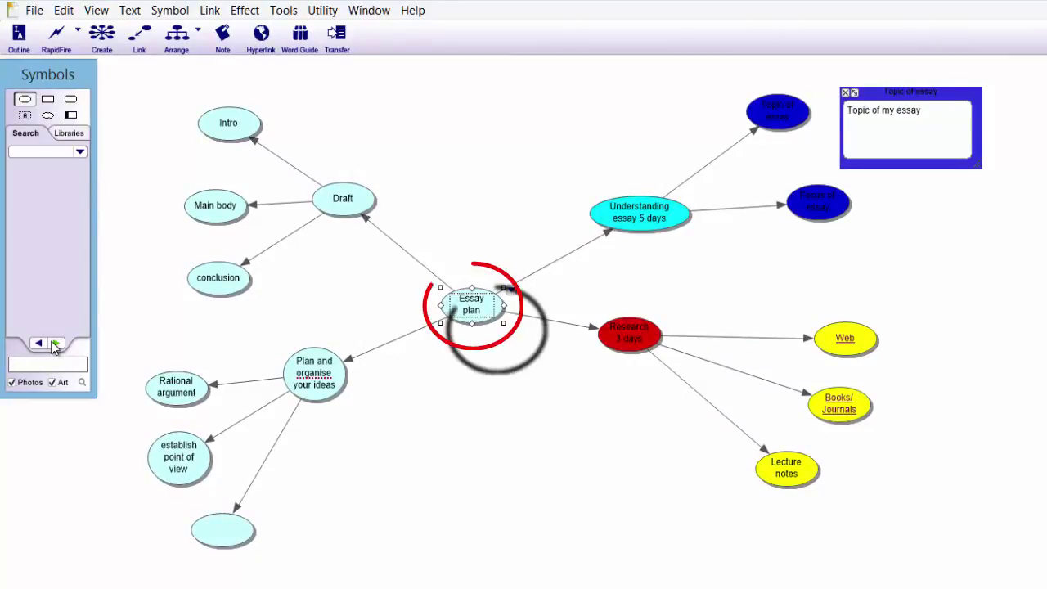
type("essay")
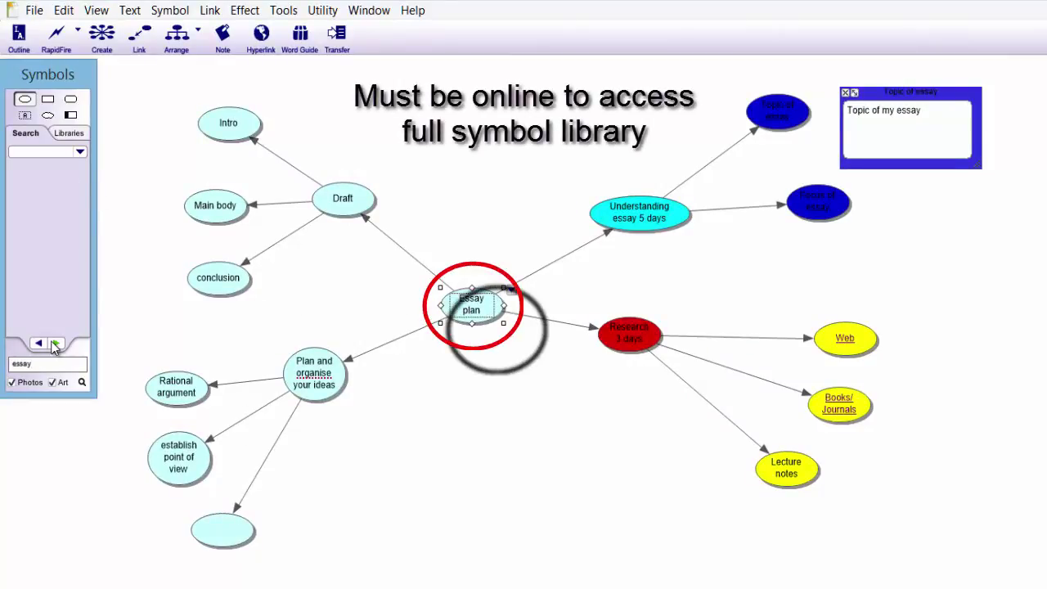
left_click(54, 344)
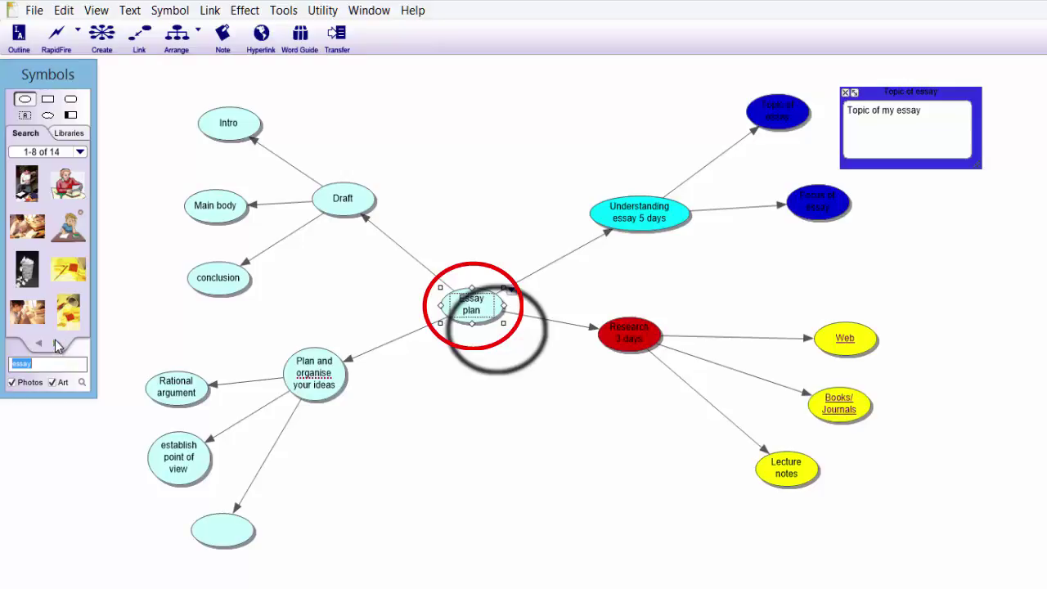
left_click(55, 344)
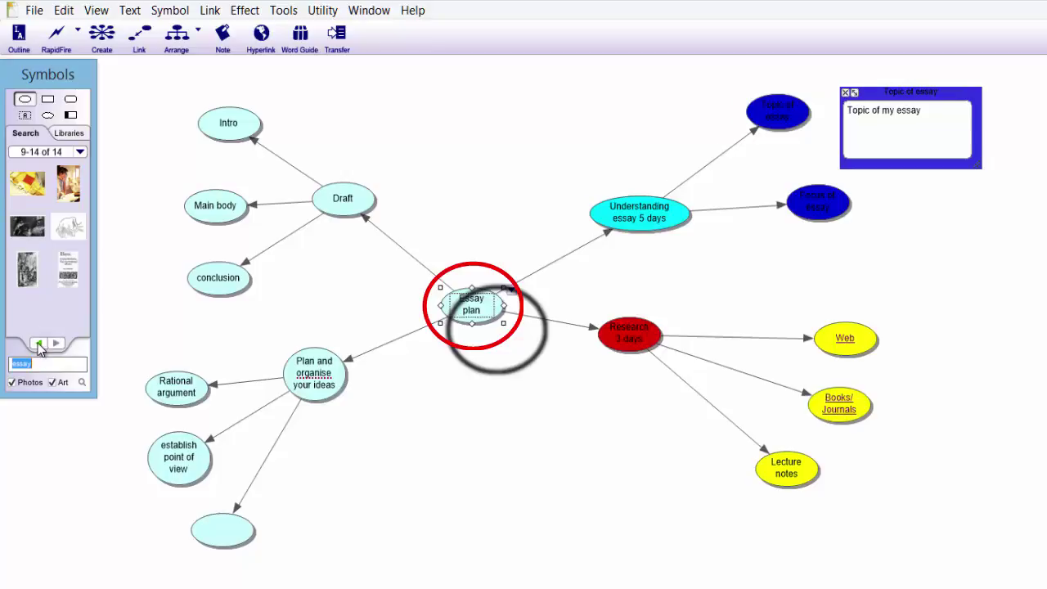
left_click(38, 344)
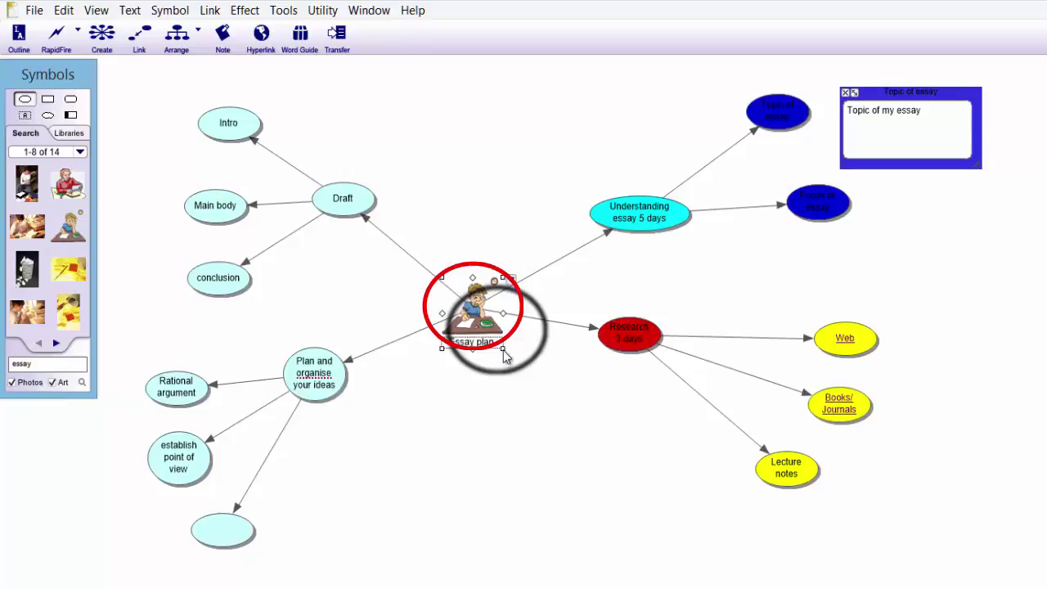
left_click_drag(504, 350, 530, 373)
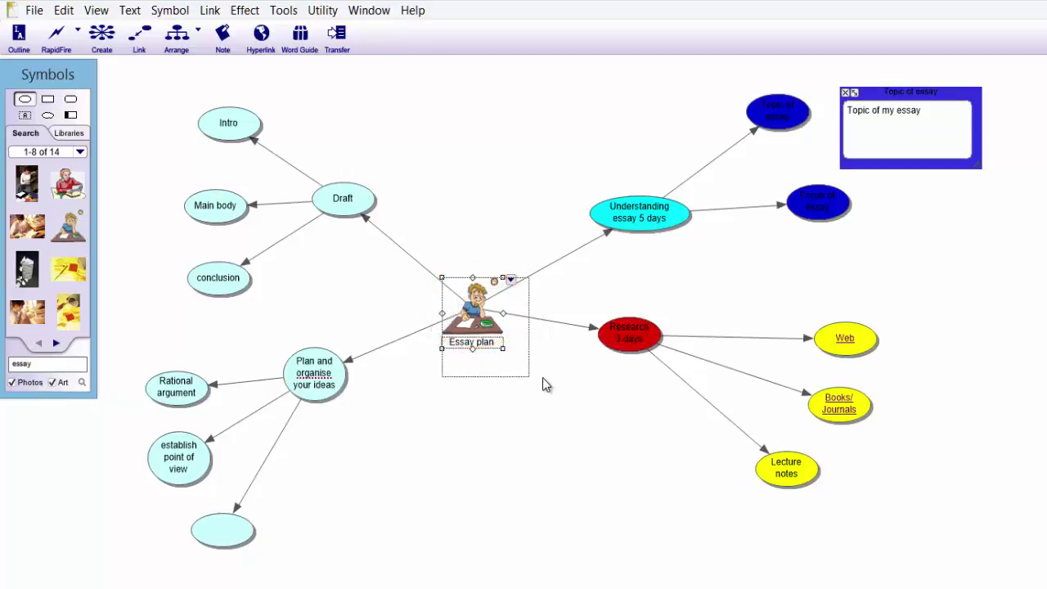
left_click_drag(493, 323, 493, 310)
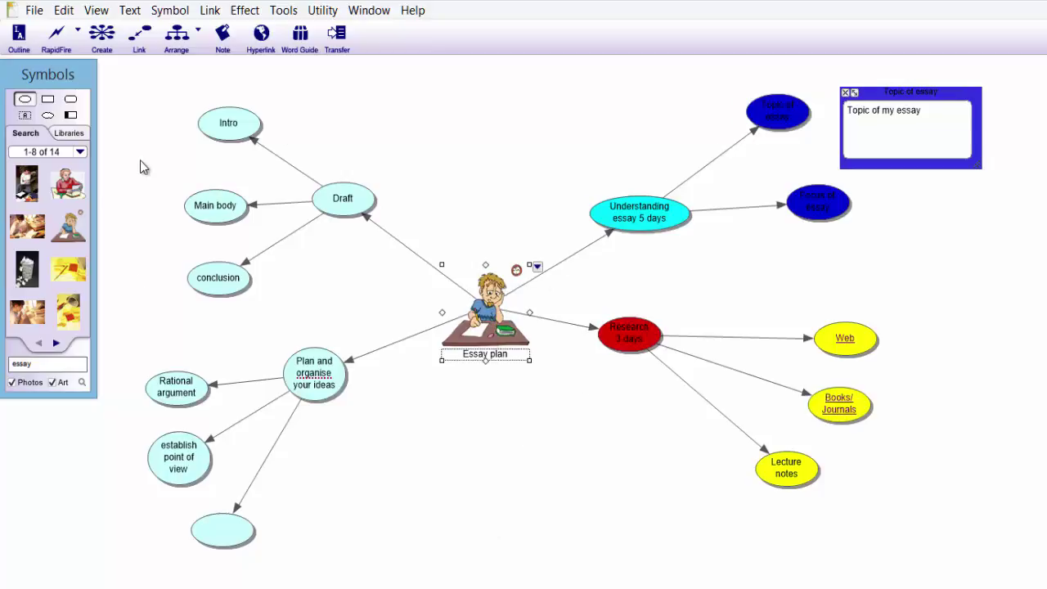
left_click_drag(161, 93, 407, 318)
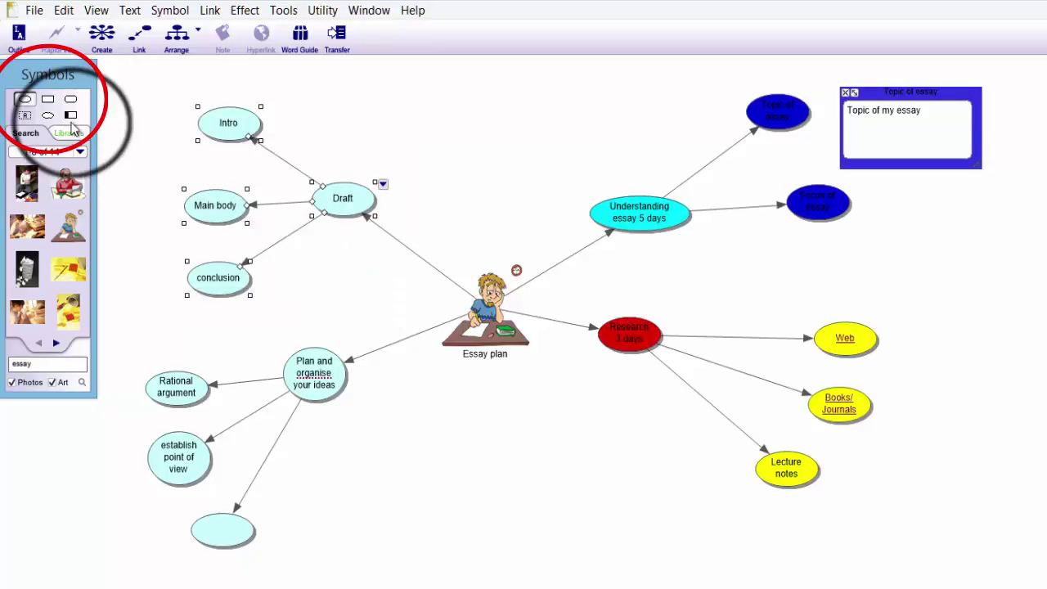
Step: After trying other shapes, make Intro, Main body, conclusion and Draft rounded rectangles
left_click(48, 99)
left_click(70, 102)
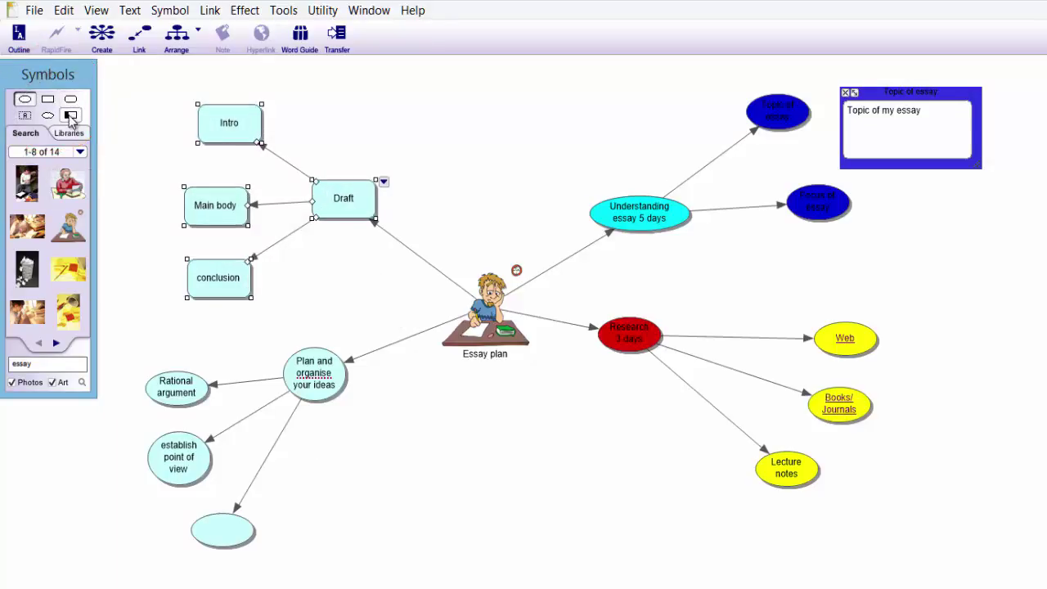
left_click(47, 116)
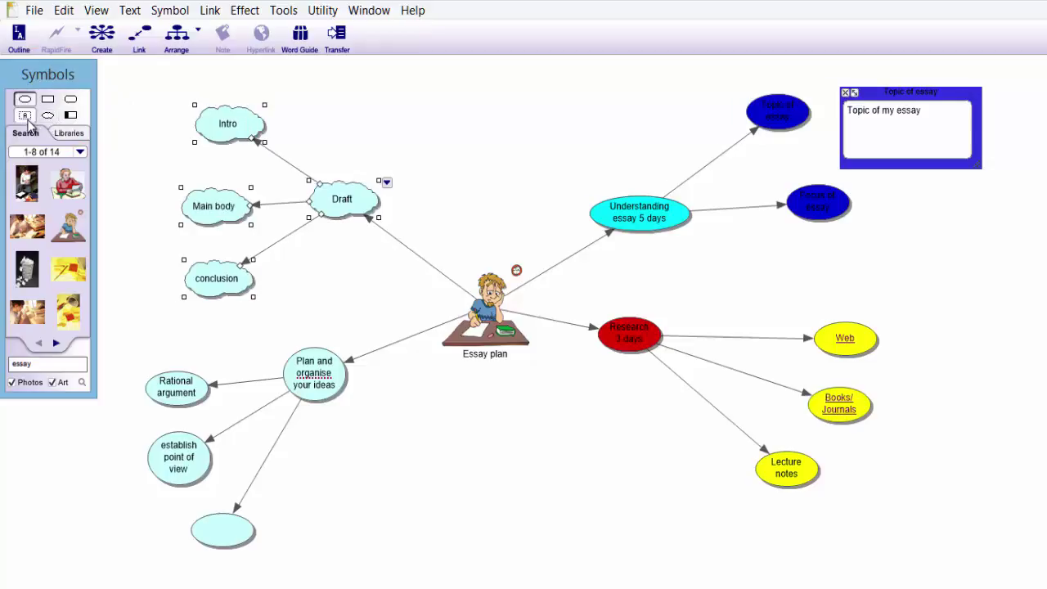
left_click(26, 117)
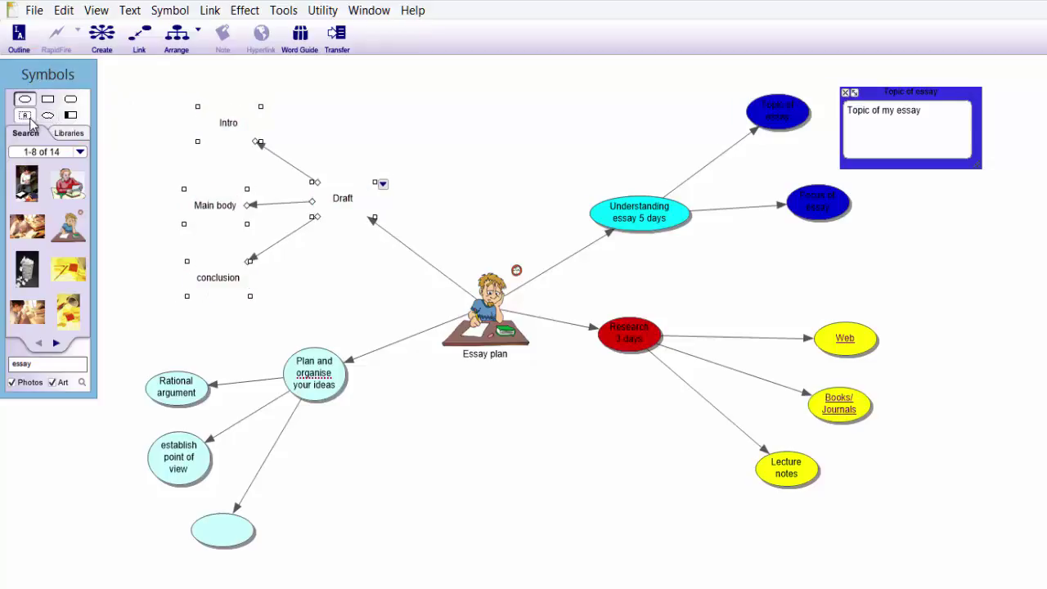
left_click(71, 101)
left_click(92, 153)
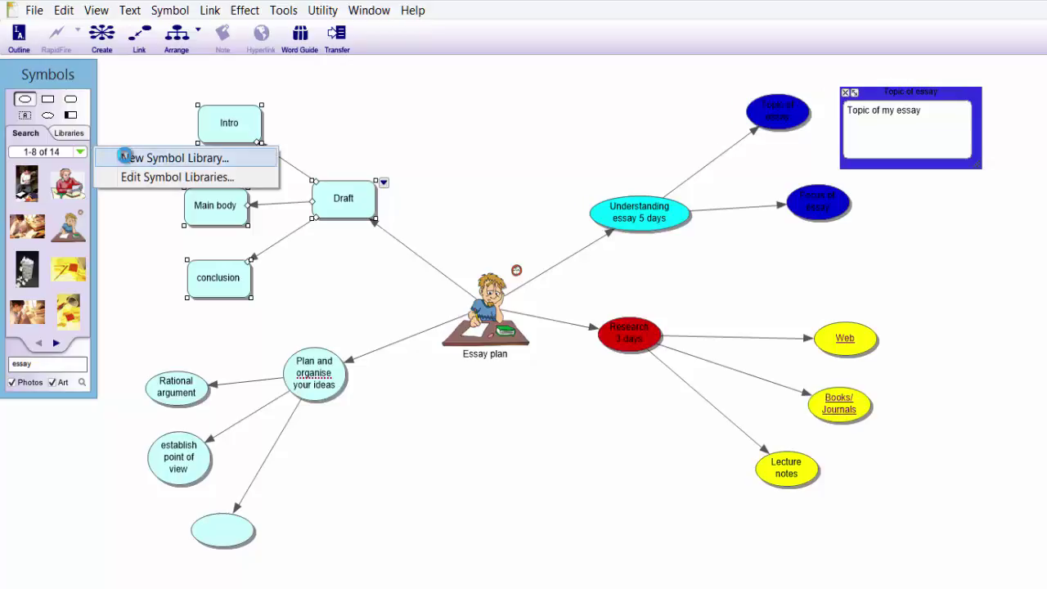
Step: Create a new symbol library named 'my one'
left_click(125, 159)
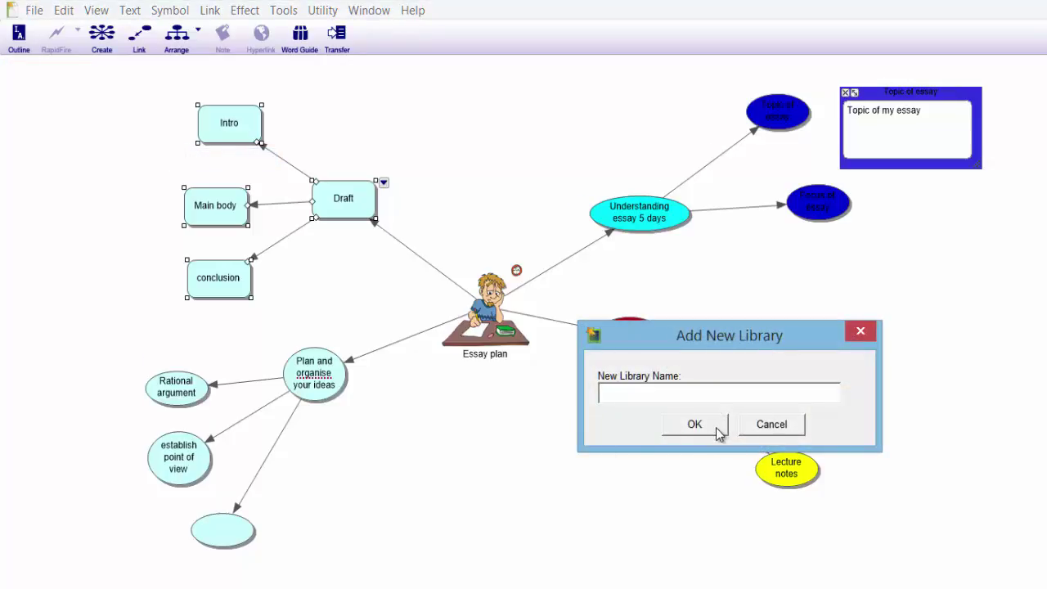
type("my one")
left_click(705, 425)
Step: Import picture 304294 from the Pictures folder into the library at Standard Symbol Size
left_click(68, 134)
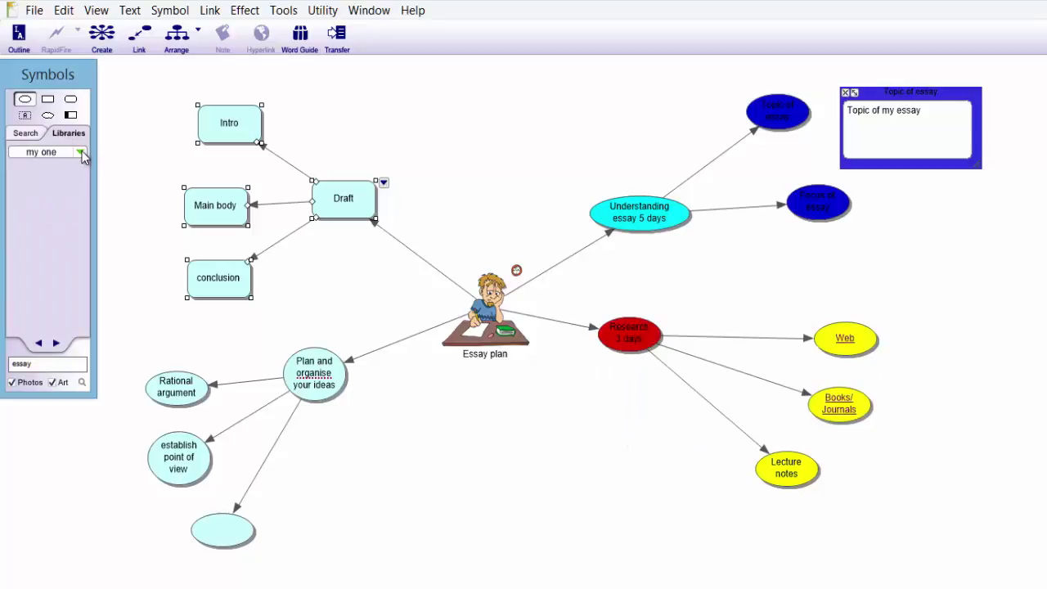
left_click(82, 151)
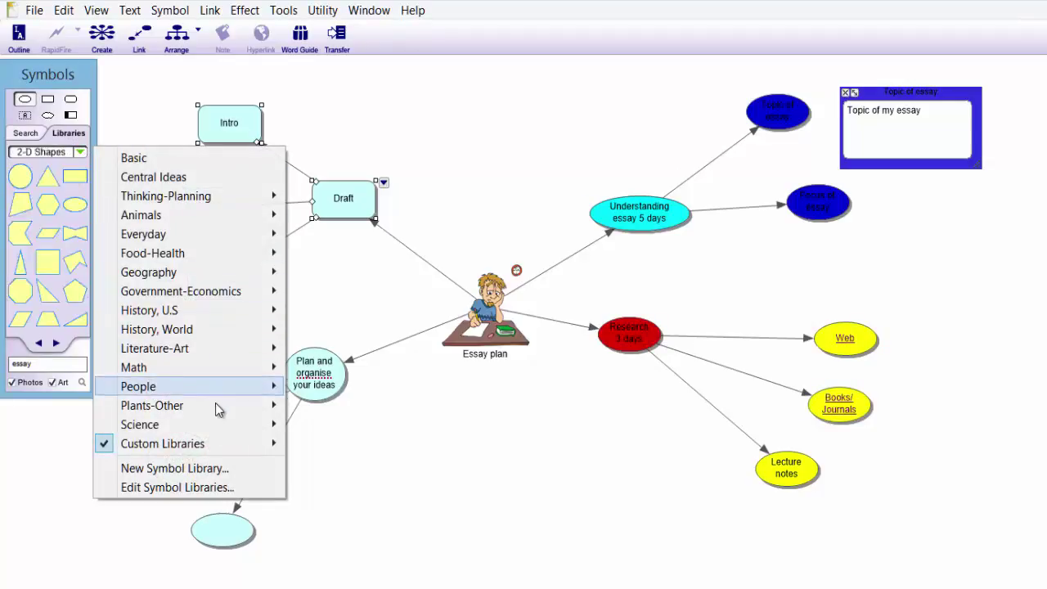
left_click(176, 486)
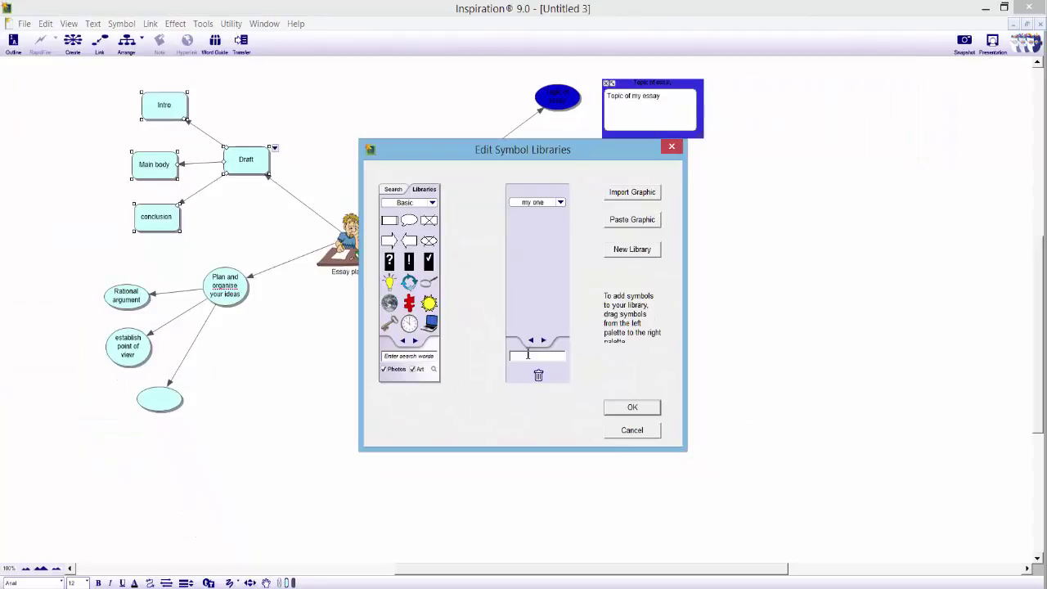
left_click(618, 193)
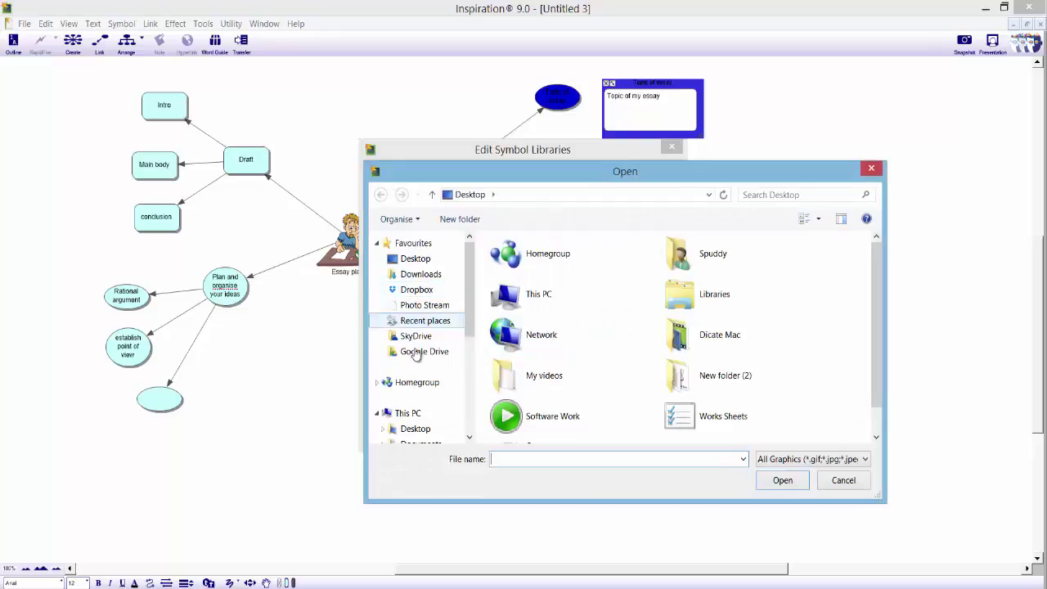
left_click_drag(469, 313, 464, 370)
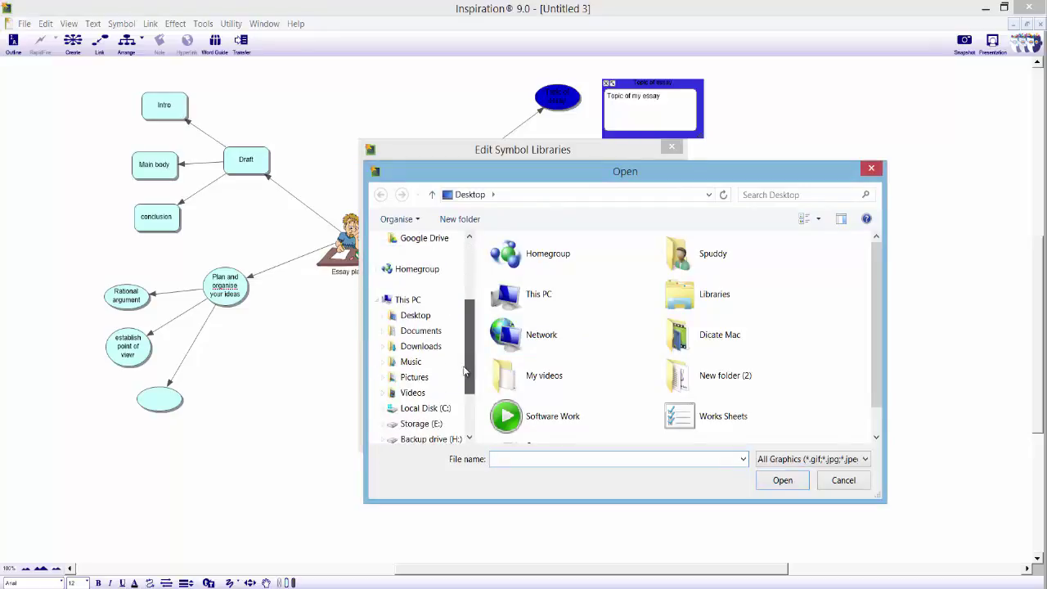
left_click(414, 376)
left_click_drag(873, 304, 873, 370)
left_click(517, 307)
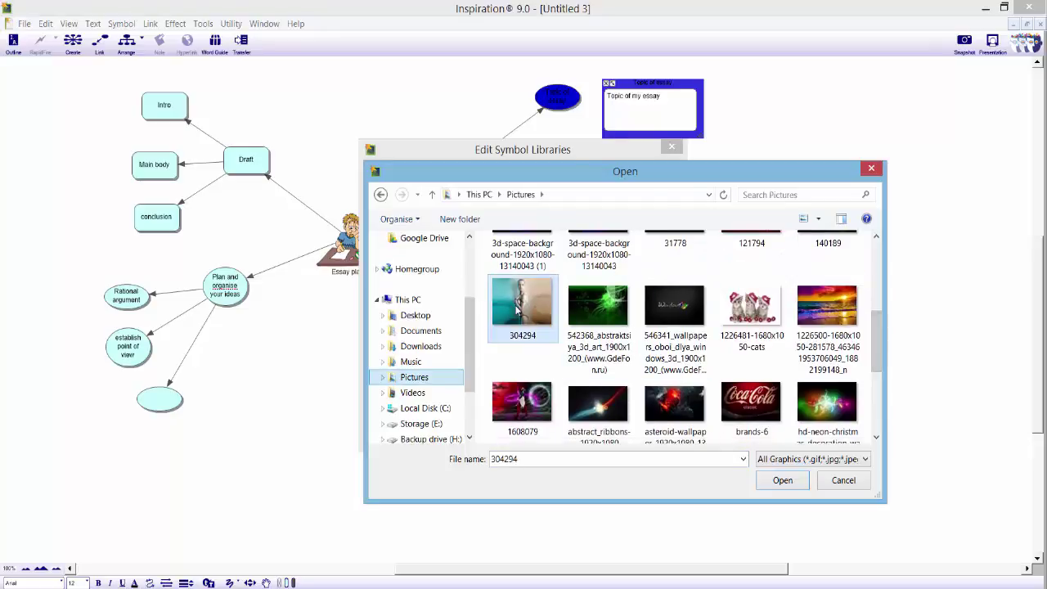
double_click(517, 308)
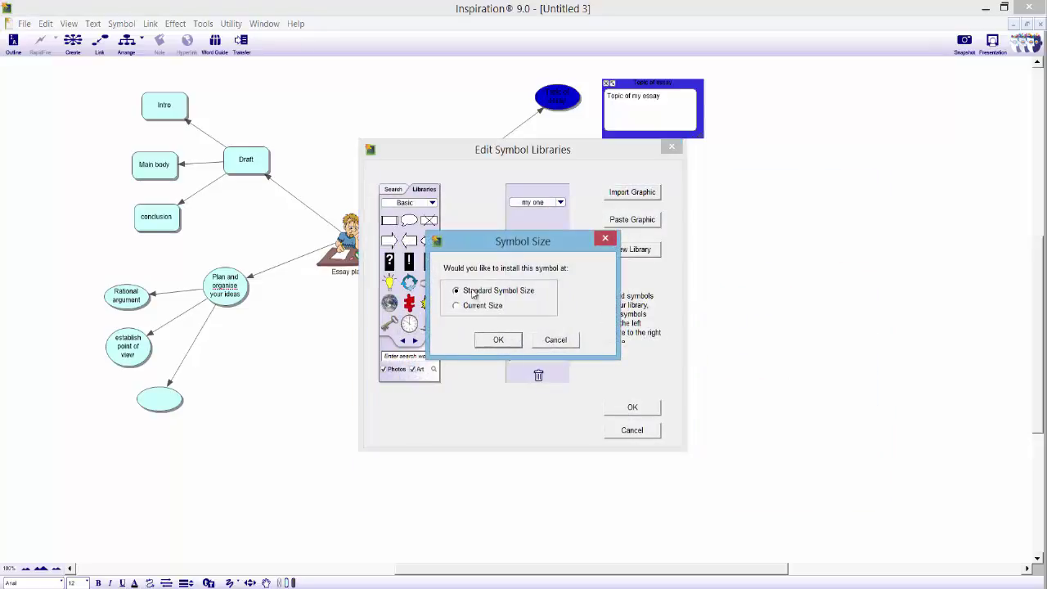
left_click(497, 340)
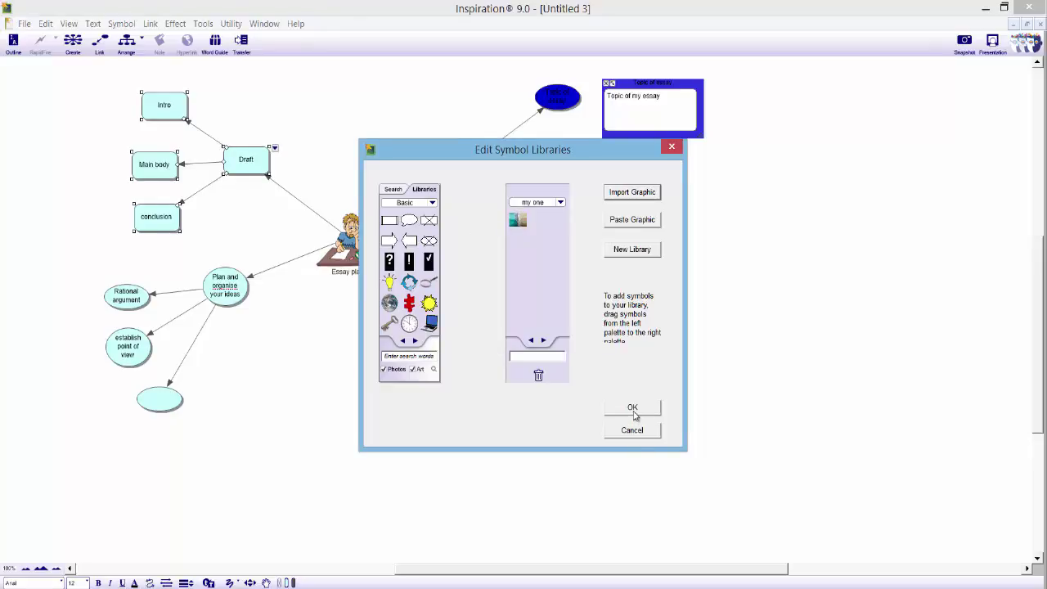
left_click(632, 409)
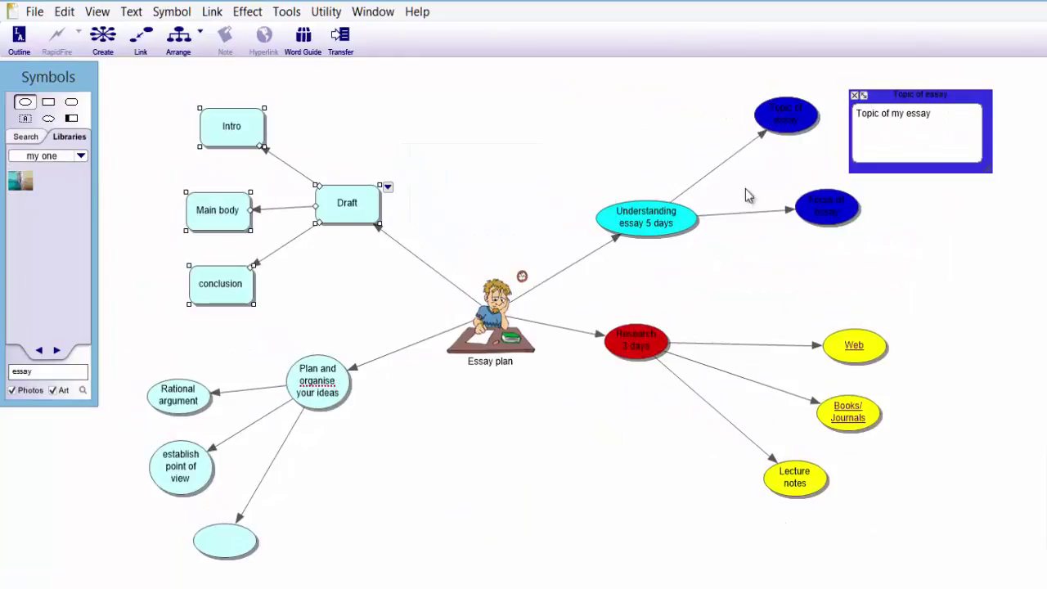
Step: Swap the Draft symbol for the 'my one' photo and frame it in green
left_click(348, 208)
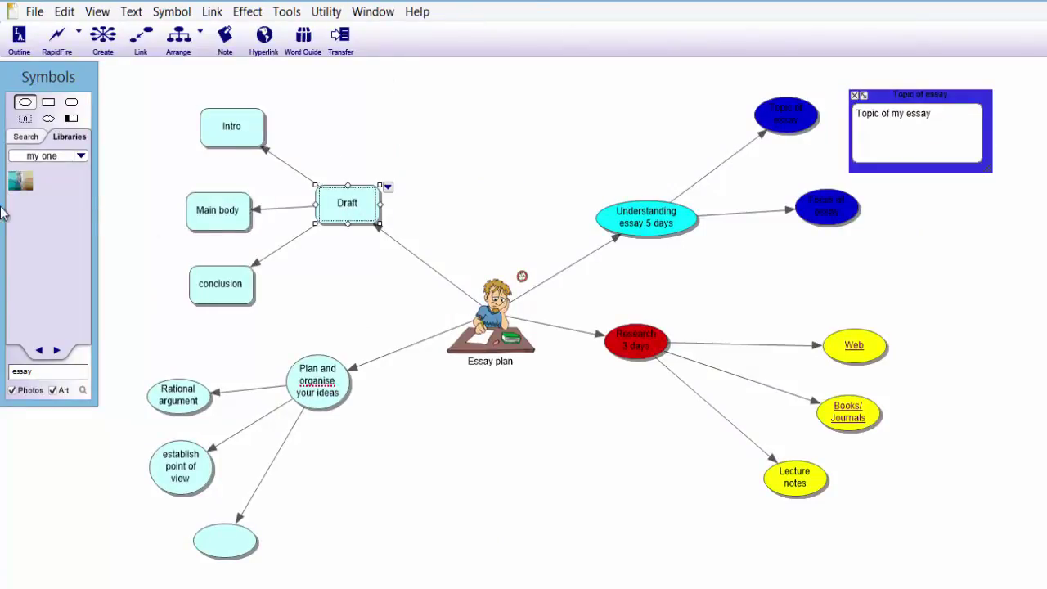
left_click(20, 180)
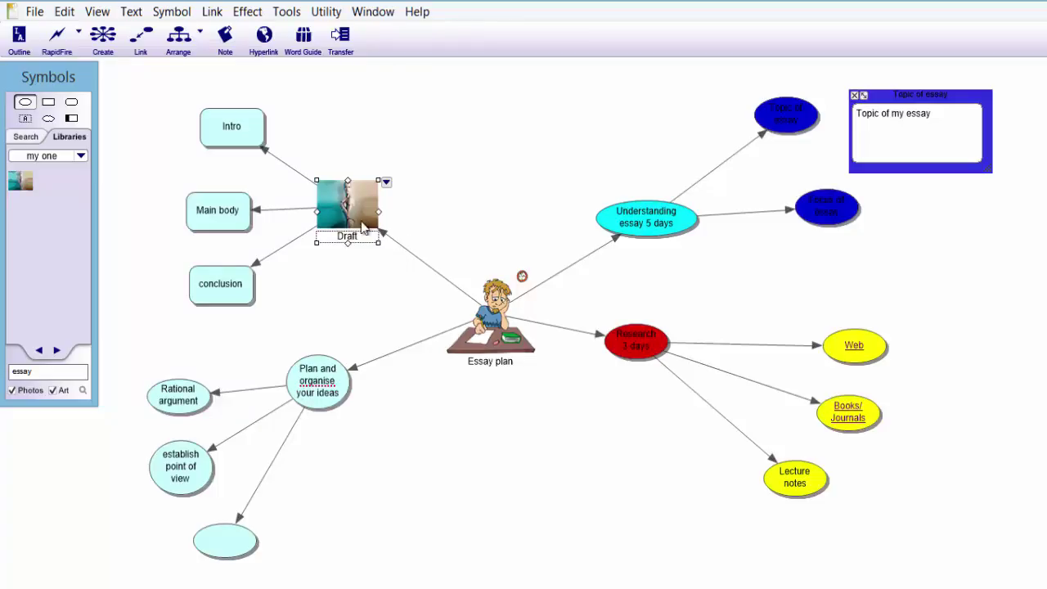
left_click(129, 11)
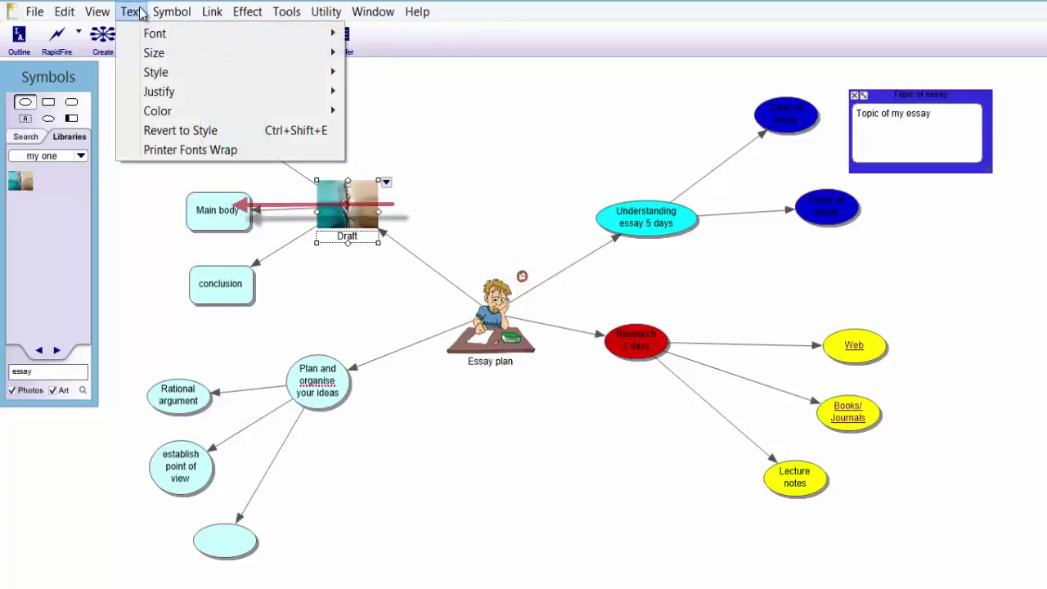
mouse_move(167, 15)
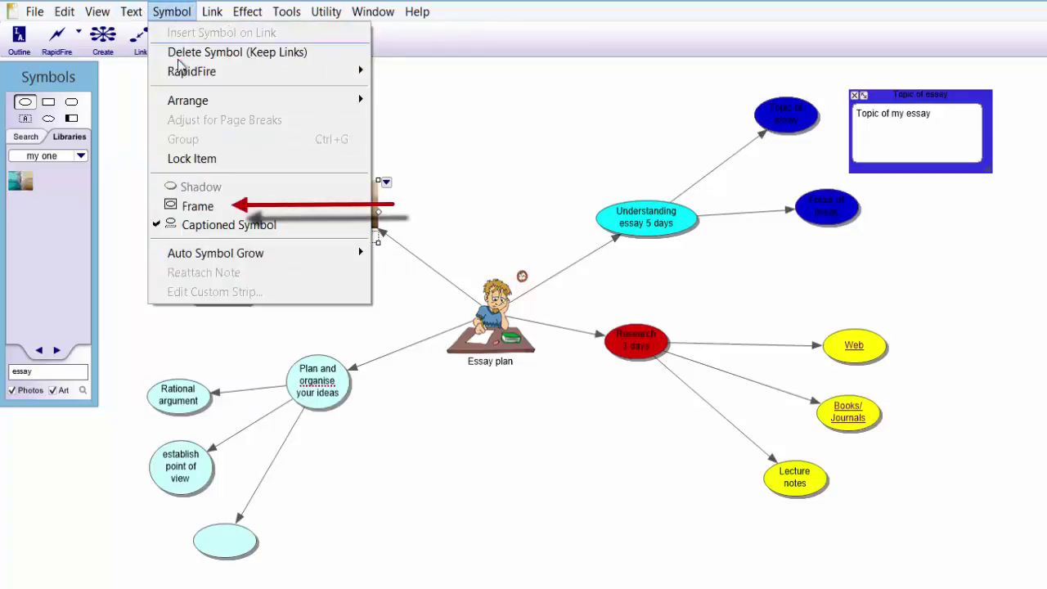
left_click(204, 206)
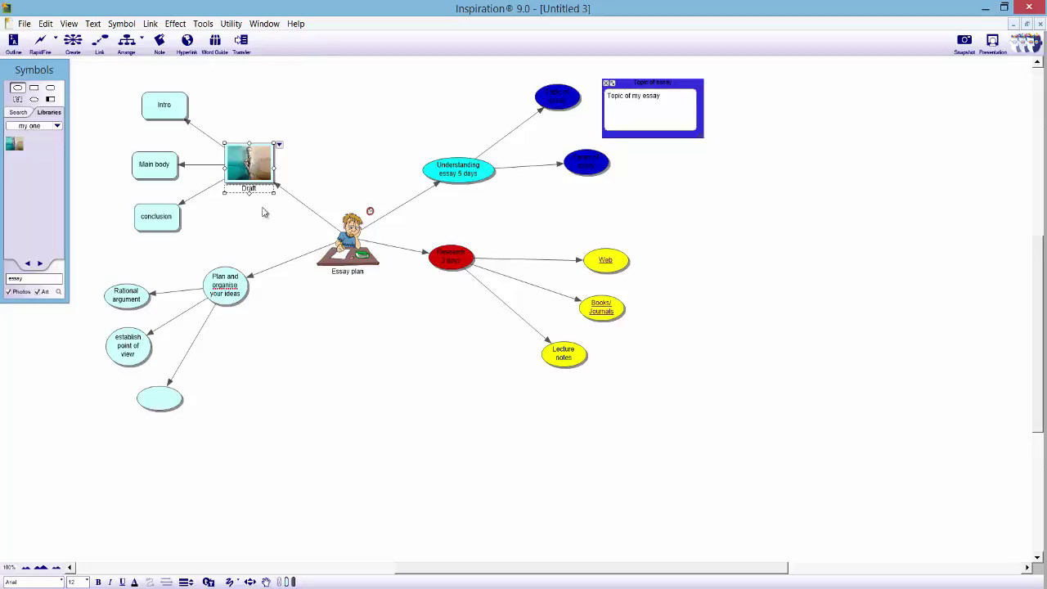
left_click(289, 581)
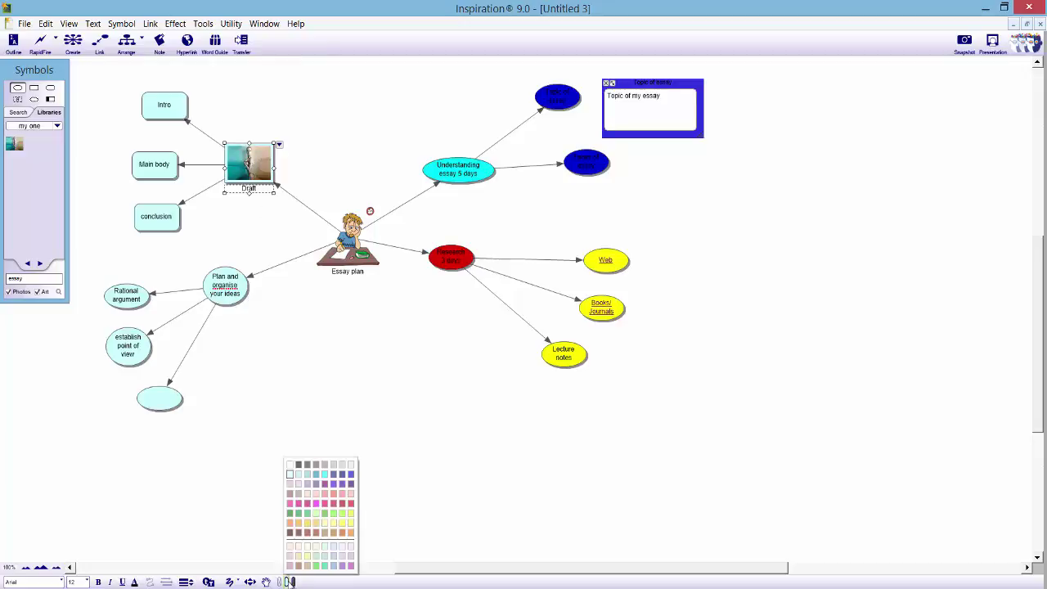
left_click(305, 518)
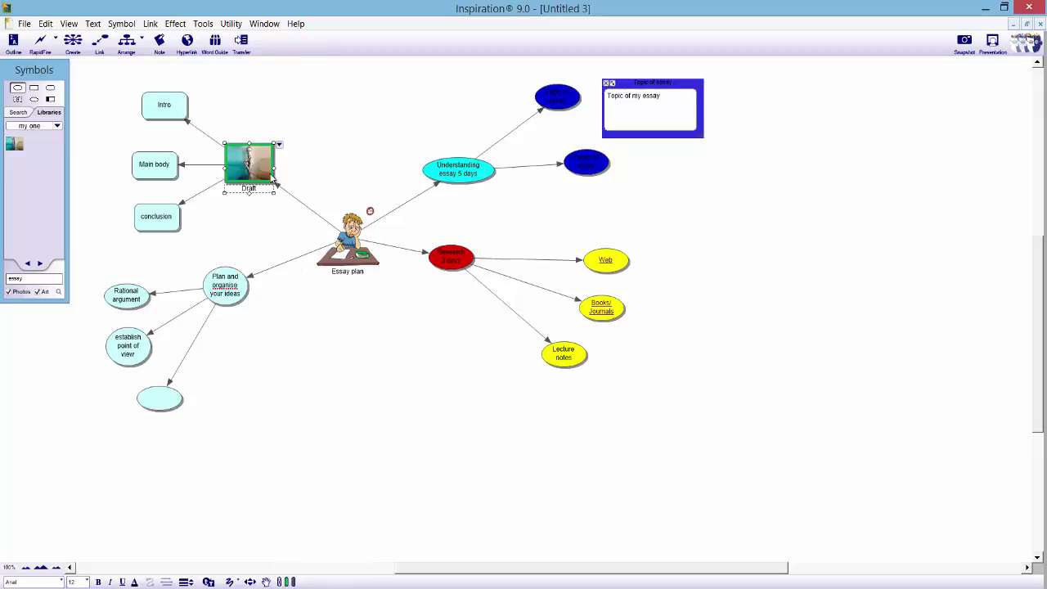
Step: Check Draft's frame, then turn Intro into a right arrow from the Flowchart 2 library
left_click(330, 172)
left_click(256, 174)
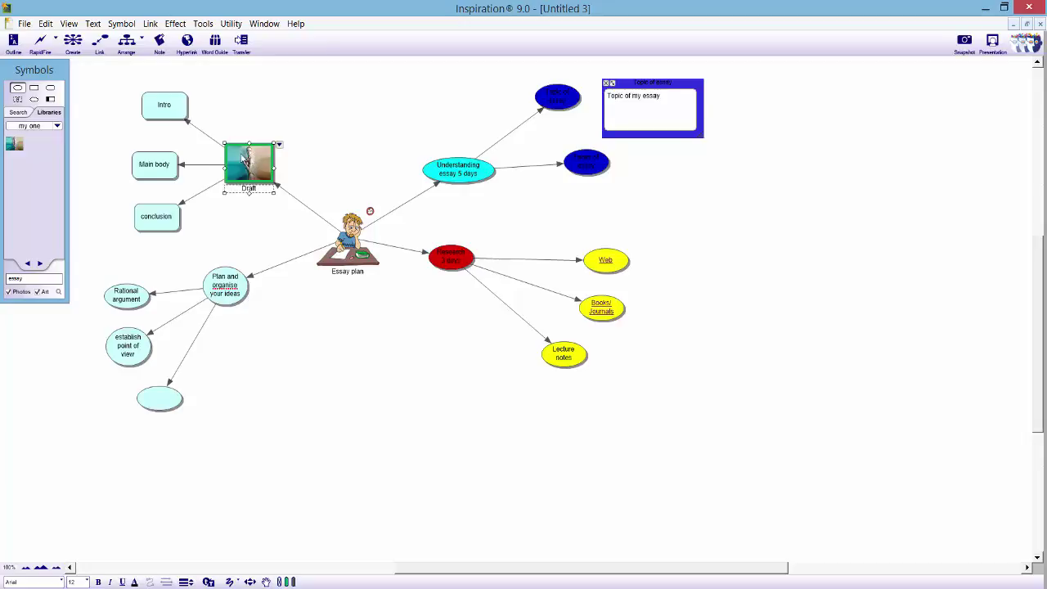
left_click(58, 126)
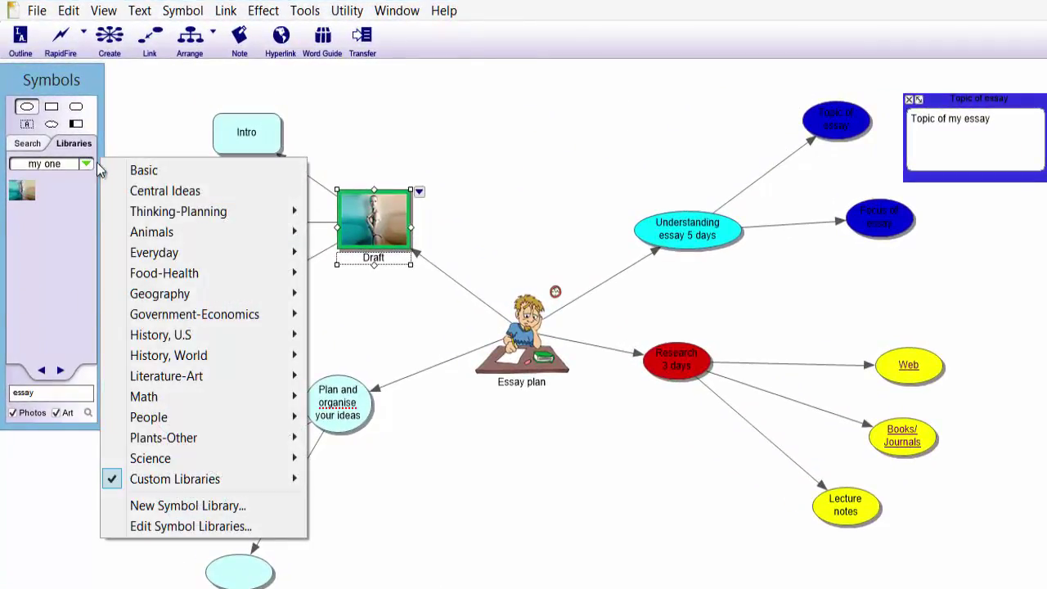
mouse_move(174, 214)
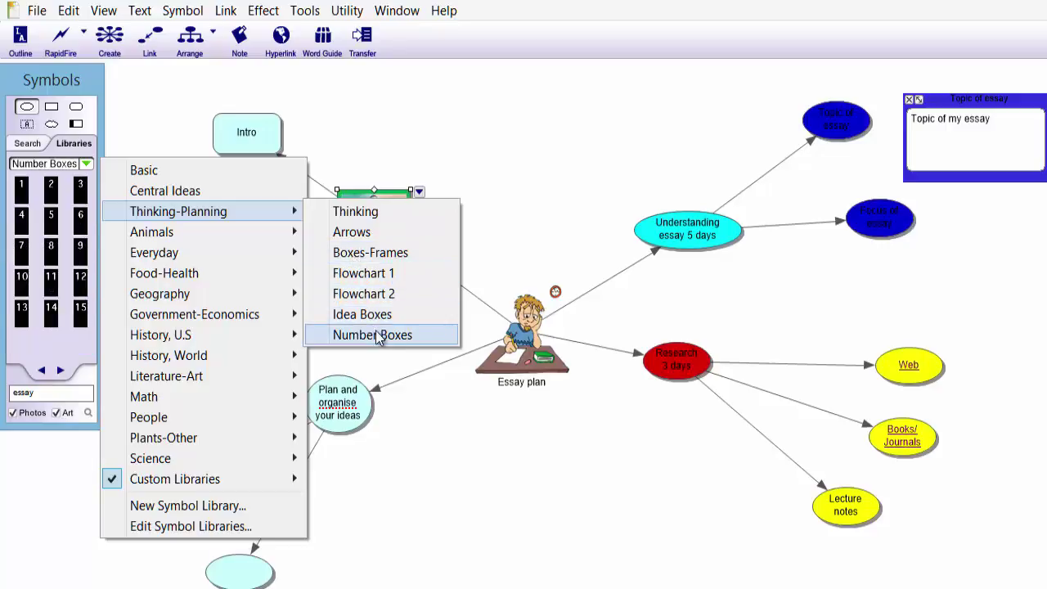
left_click(381, 296)
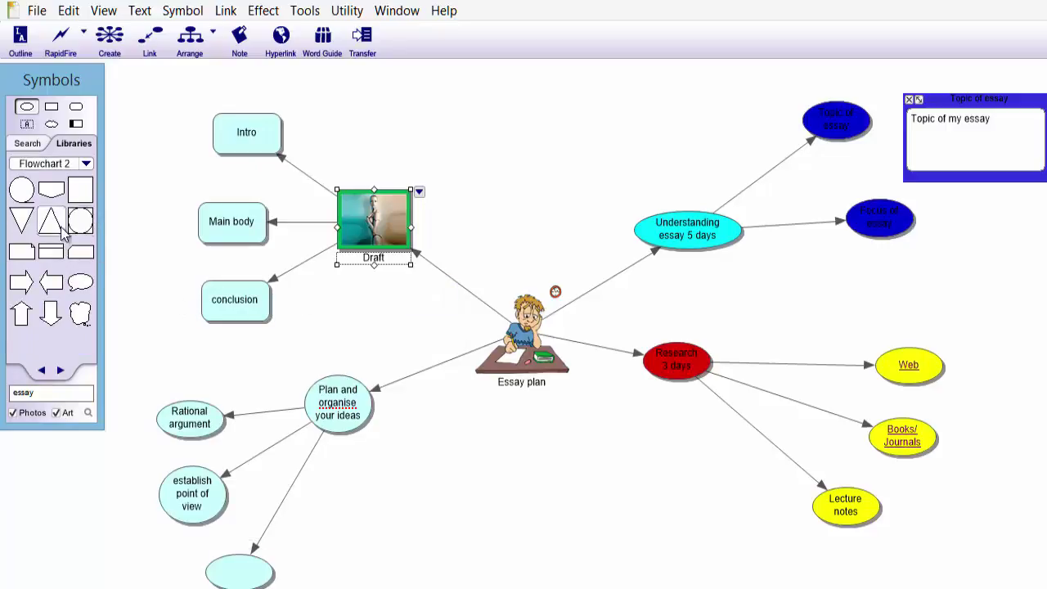
left_click(250, 134)
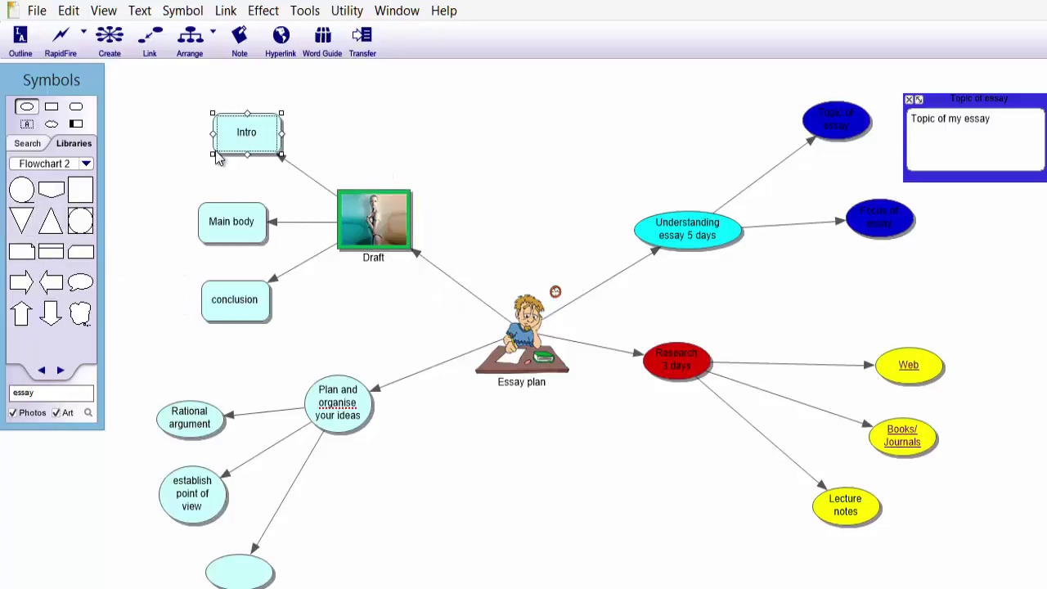
left_click(25, 283)
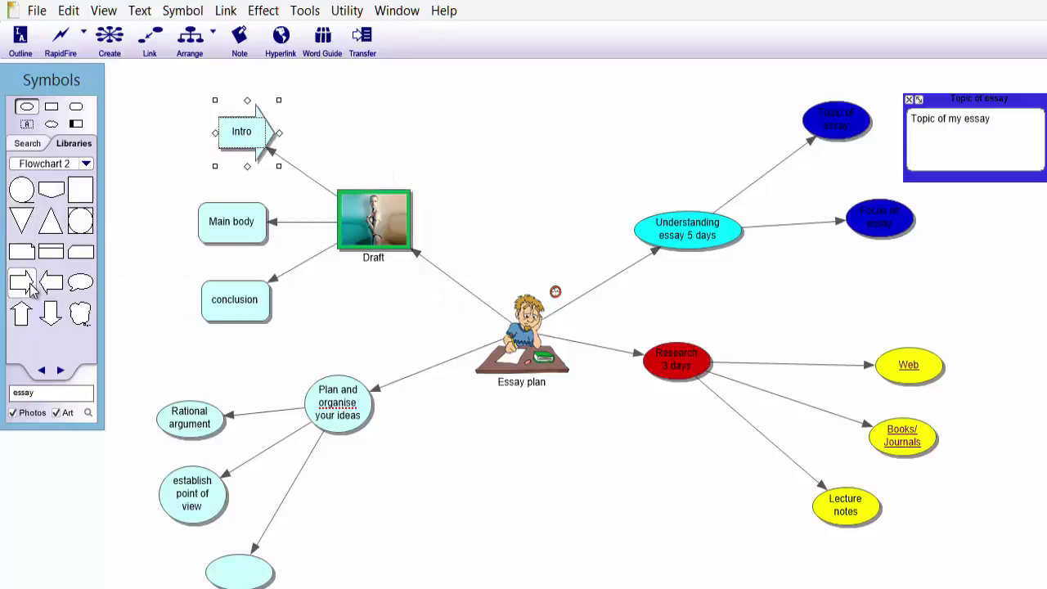
Step: Switch to the Flowchart 1 library and make Intro a wavy-bottomed document shape
left_click(86, 164)
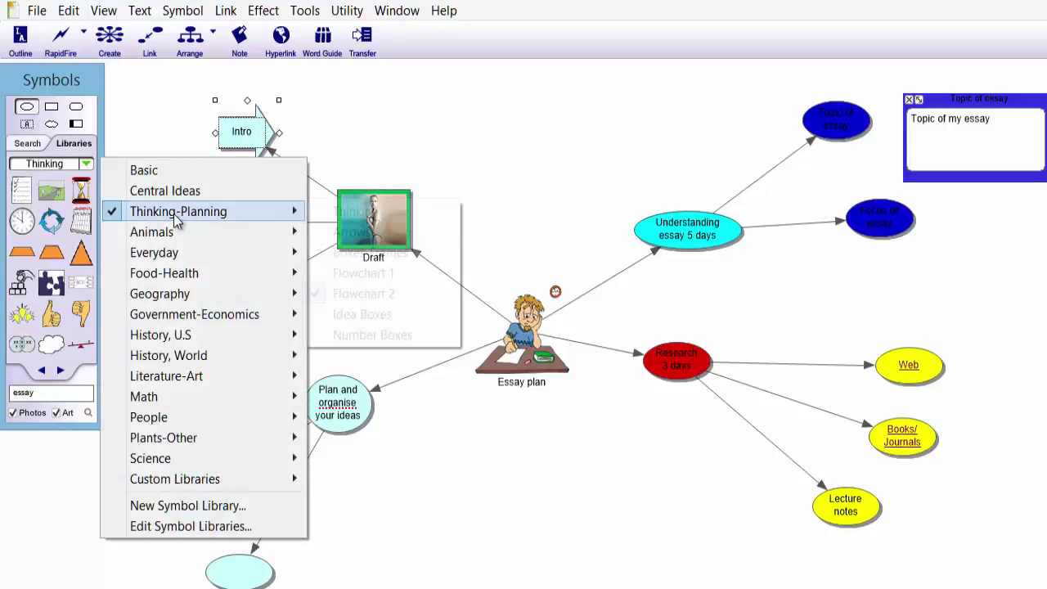
mouse_move(255, 218)
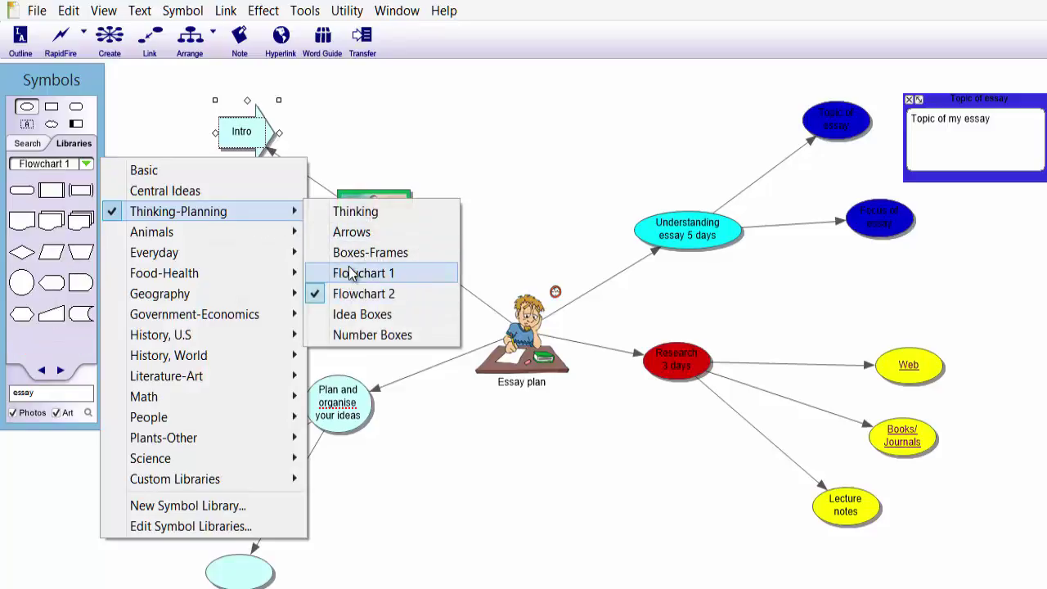
left_click(350, 273)
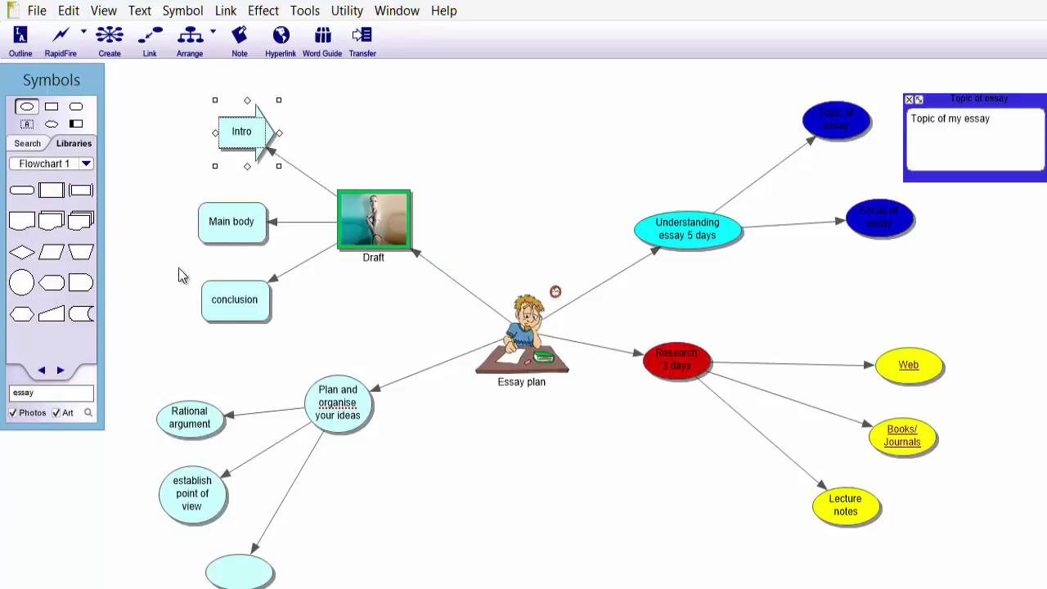
left_click(54, 220)
left_click(451, 497)
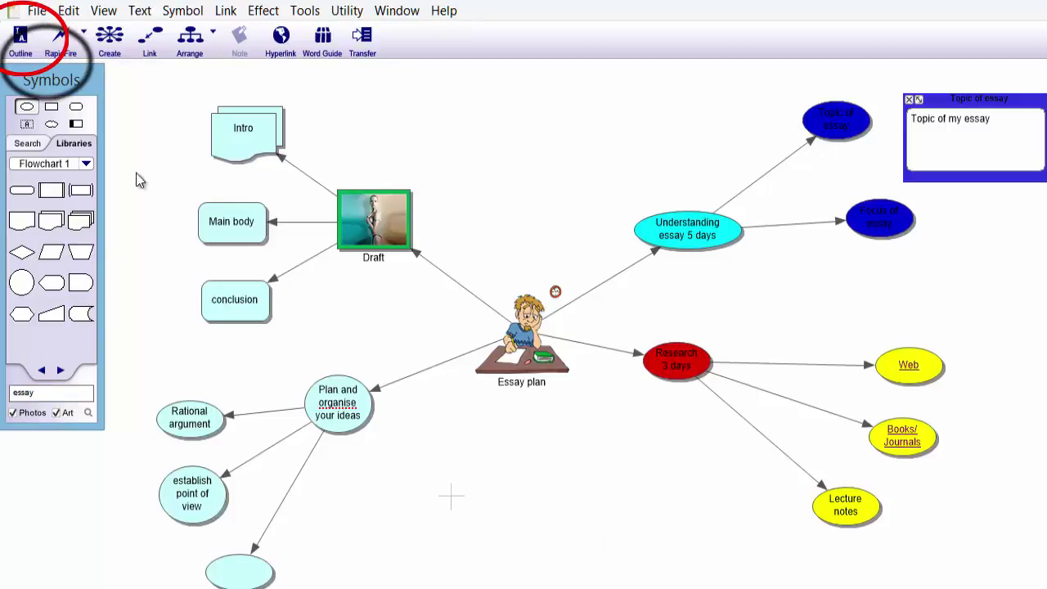
Step: In Outline view, append '5 days' to the Draft topic, then return to Diagram view
left_click(21, 37)
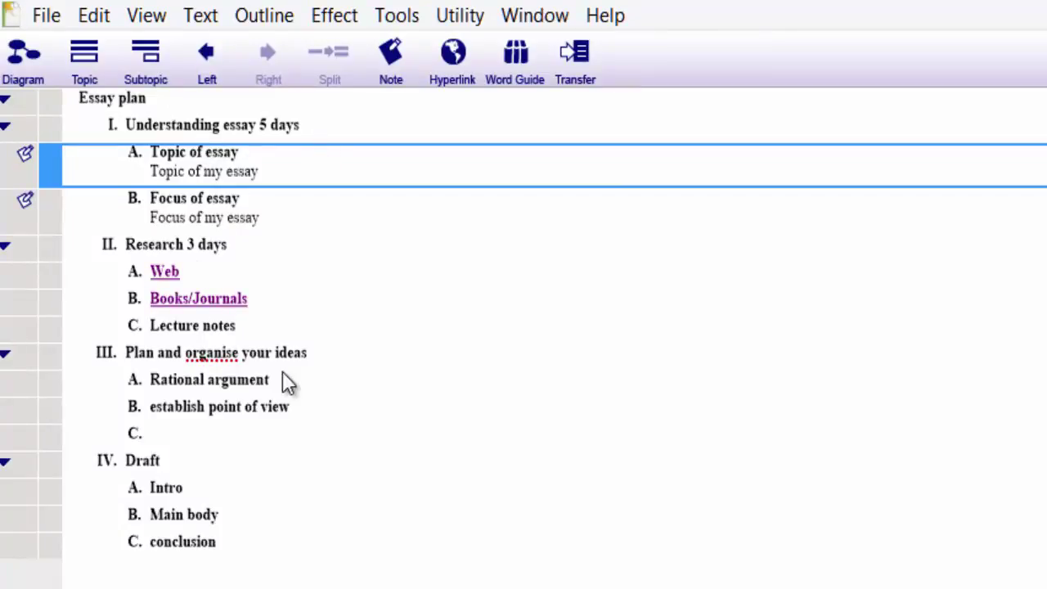
left_click(315, 352)
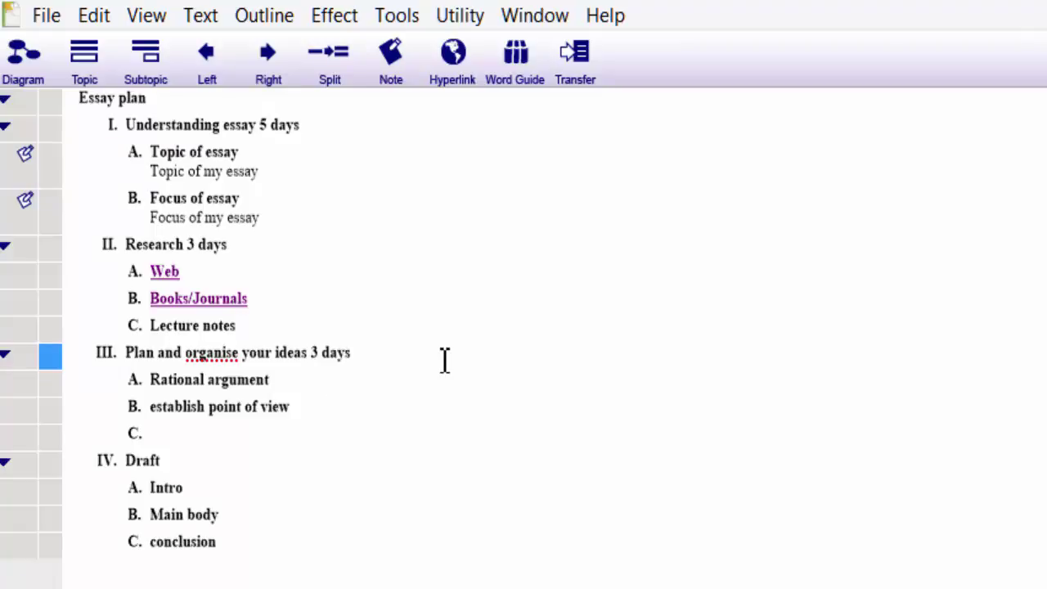
left_click(180, 471)
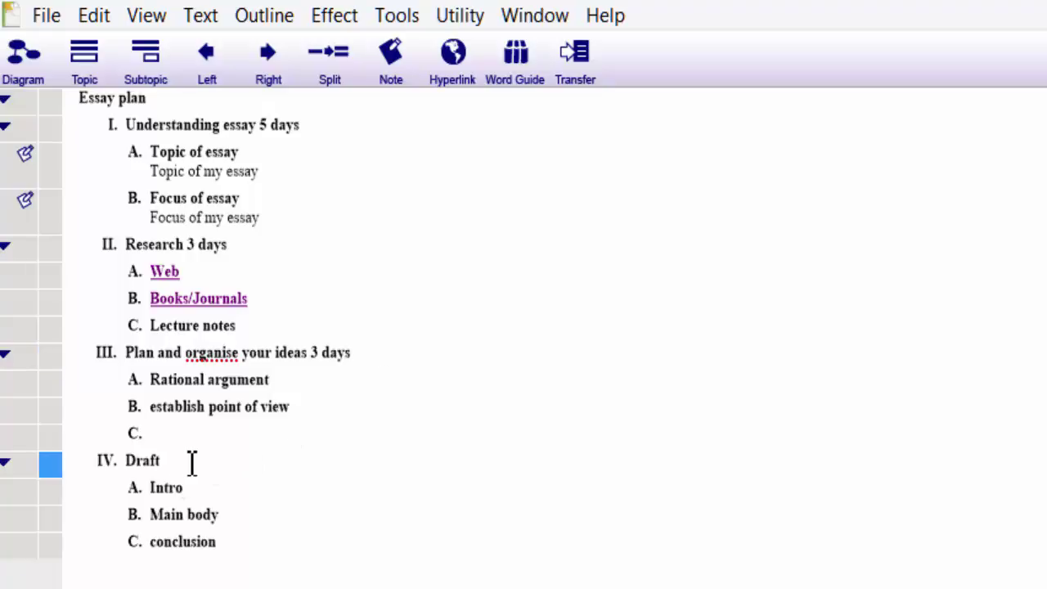
type("5 days")
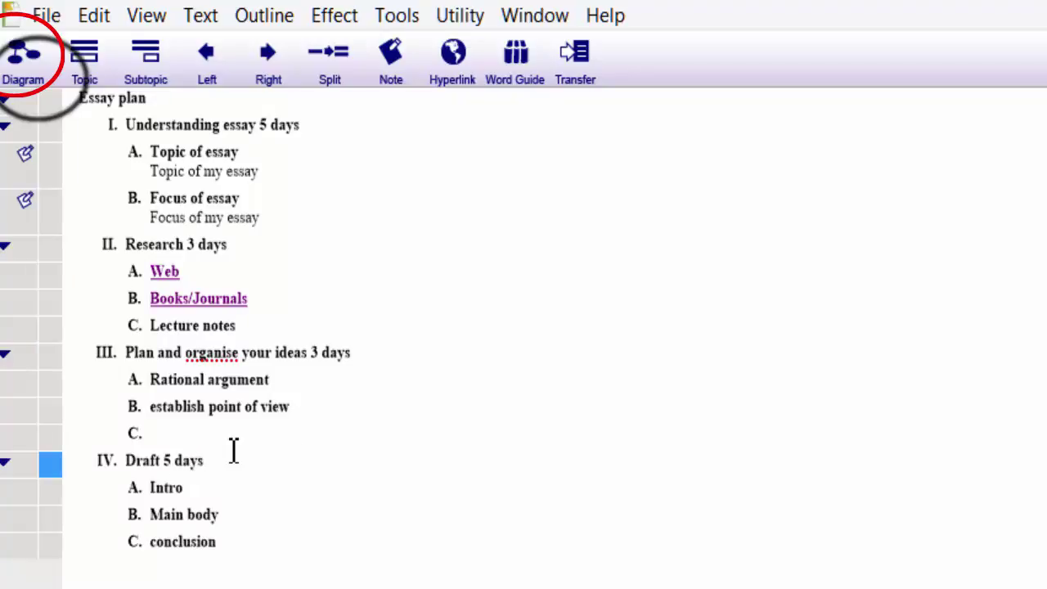
left_click(274, 546)
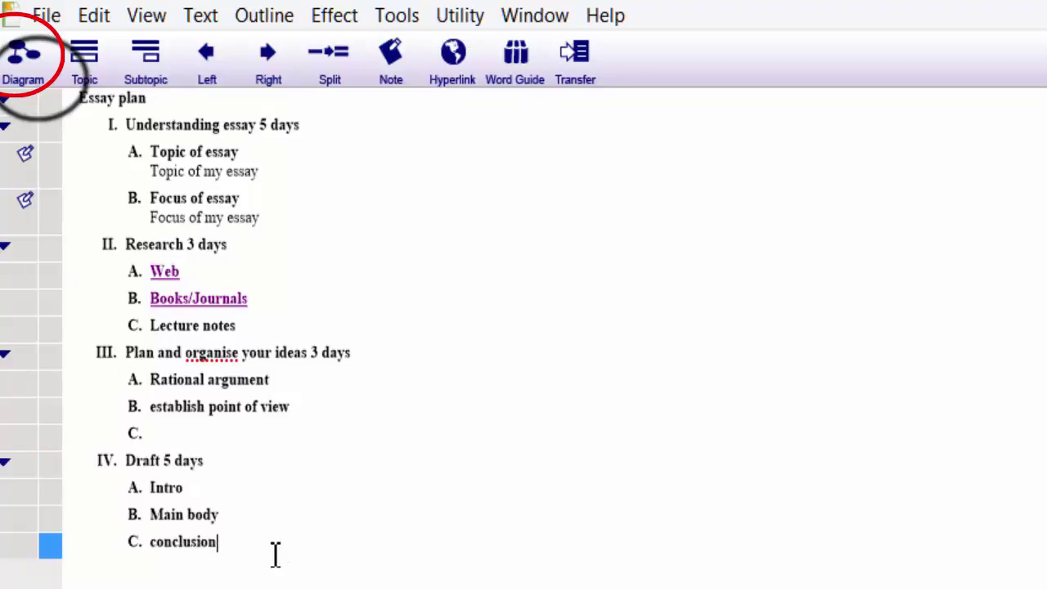
left_click(23, 59)
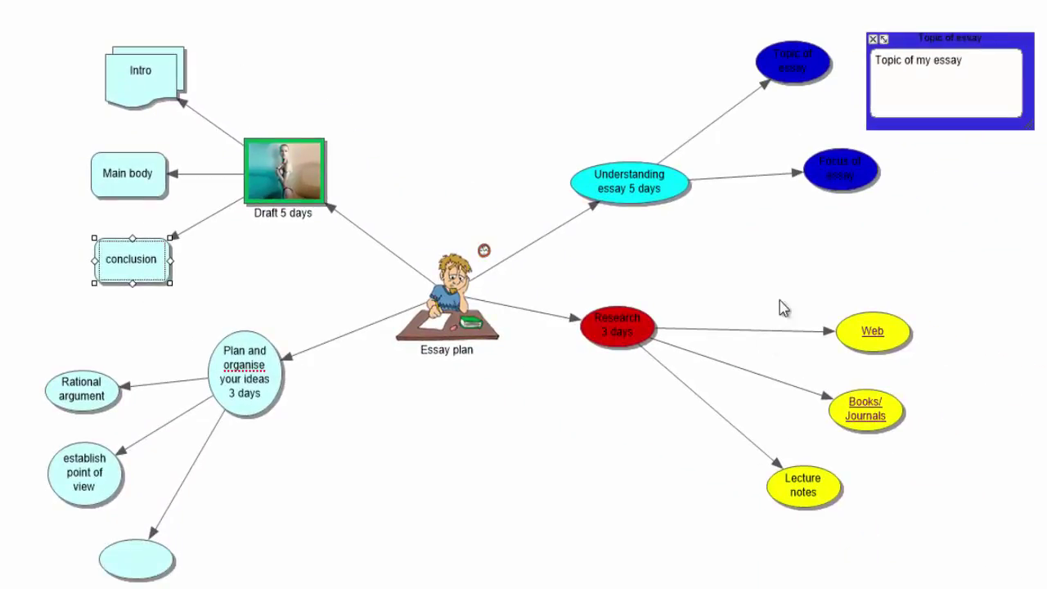
Step: Show checklists on all symbols and tick Research with its three sources
left_click_drag(262, 386, 288, 386)
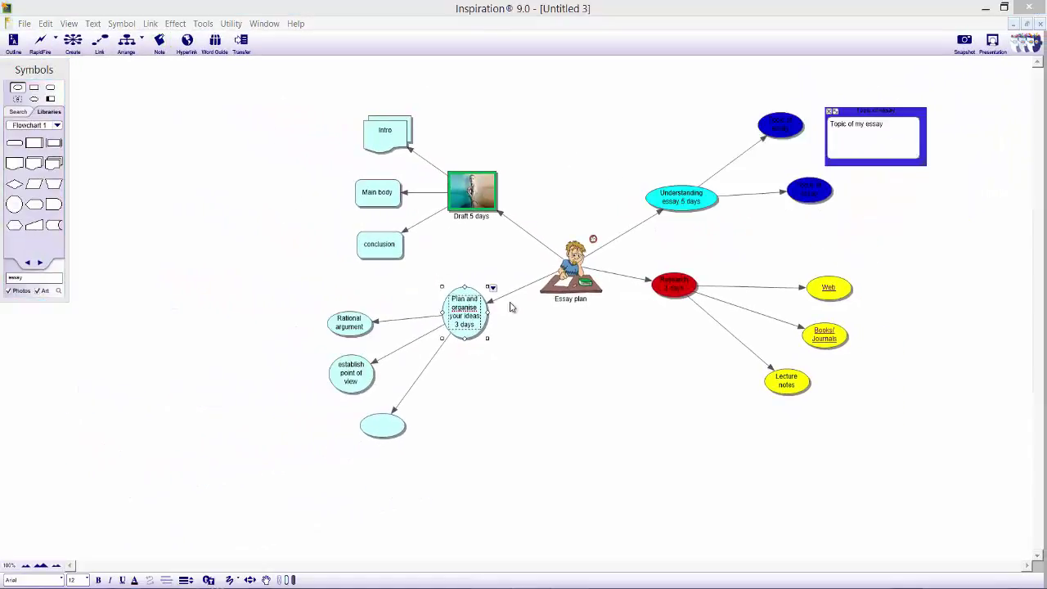
left_click(206, 23)
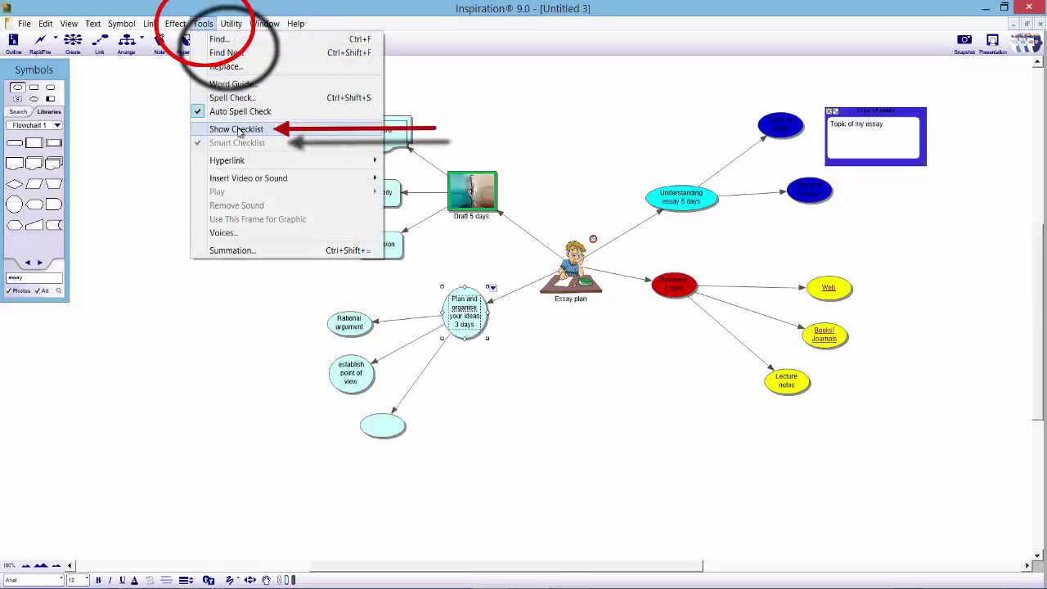
left_click(237, 129)
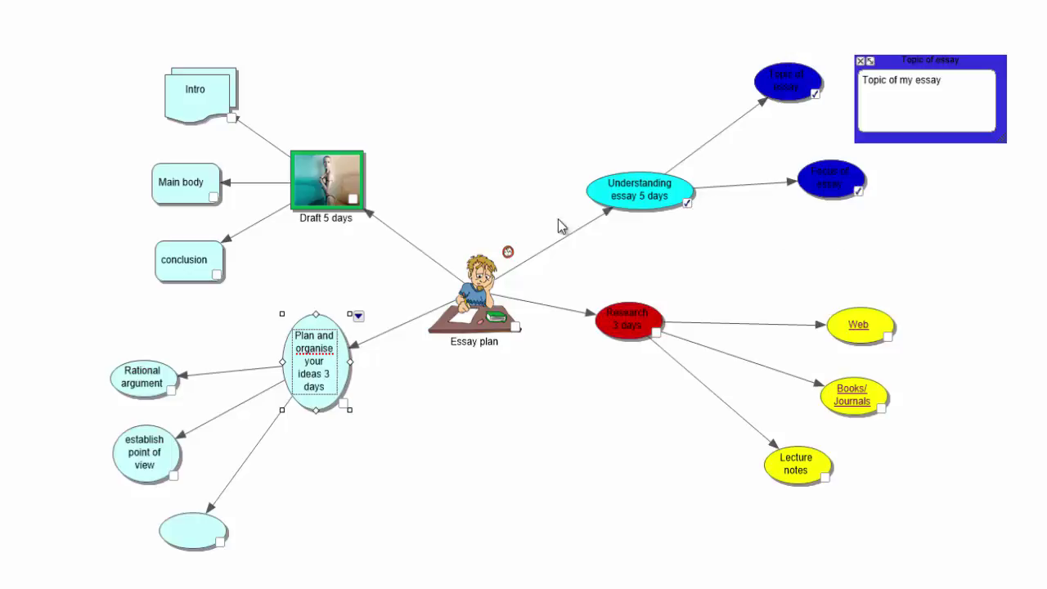
left_click(656, 332)
left_click(342, 404)
left_click(687, 203)
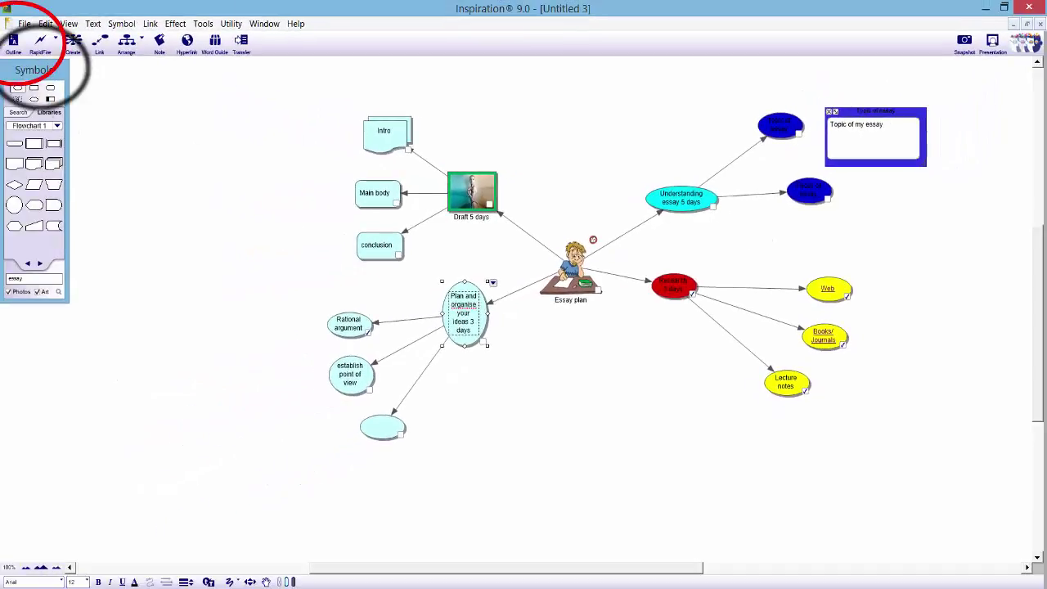
Step: In Outline view, apply Summation to Essay plan with 'days' following, totalling 16 days
left_click(13, 41)
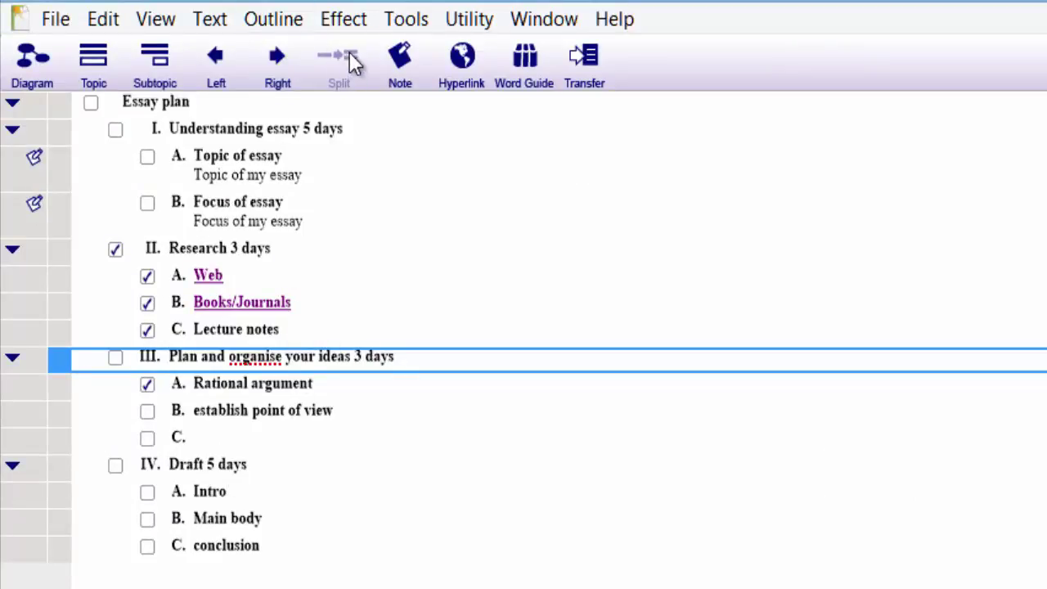
left_click(564, 396)
left_click(397, 22)
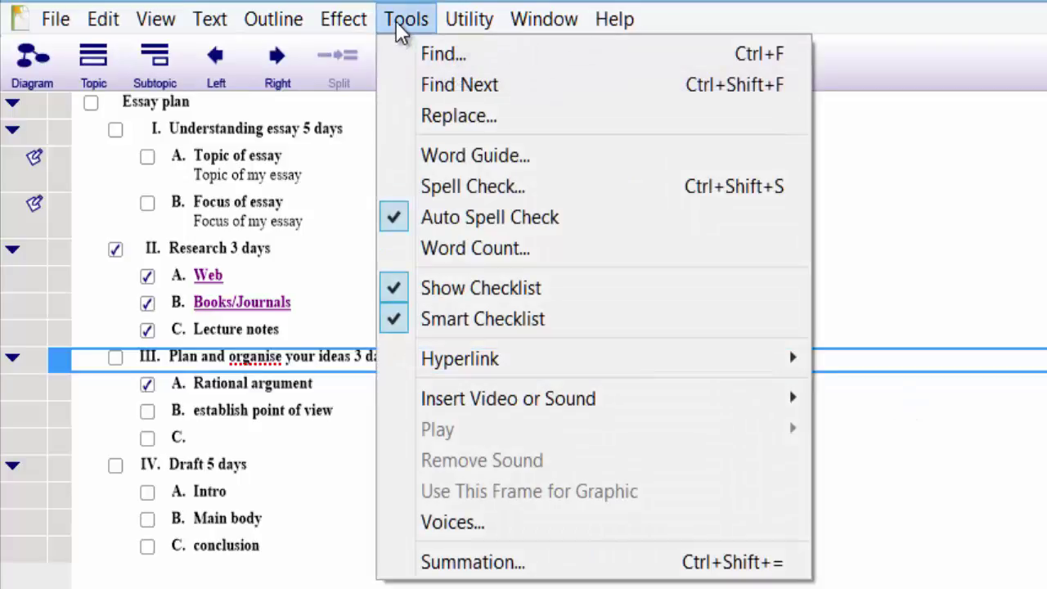
left_click(462, 566)
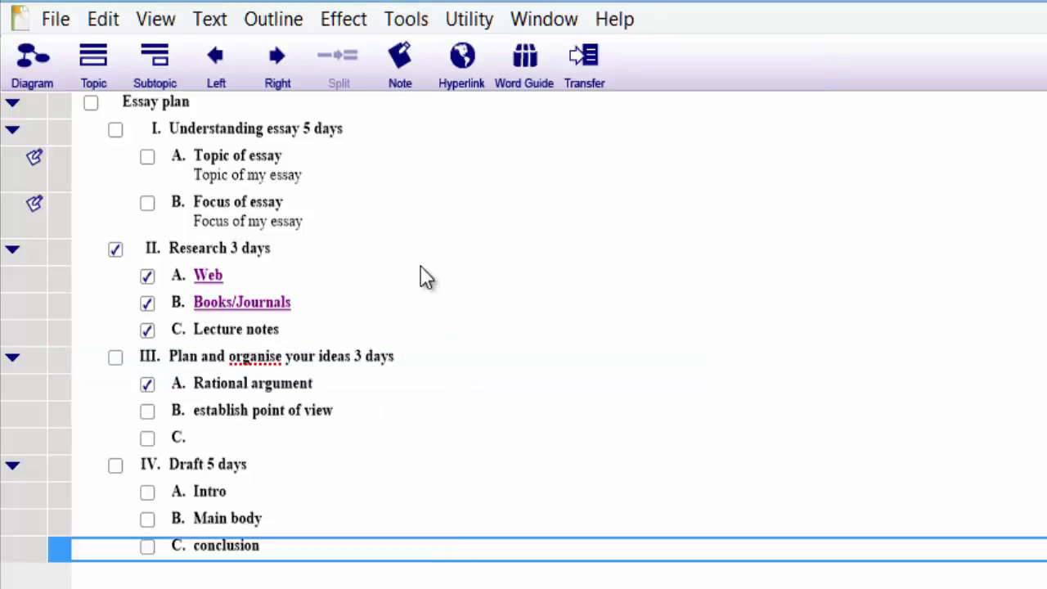
left_click(196, 103)
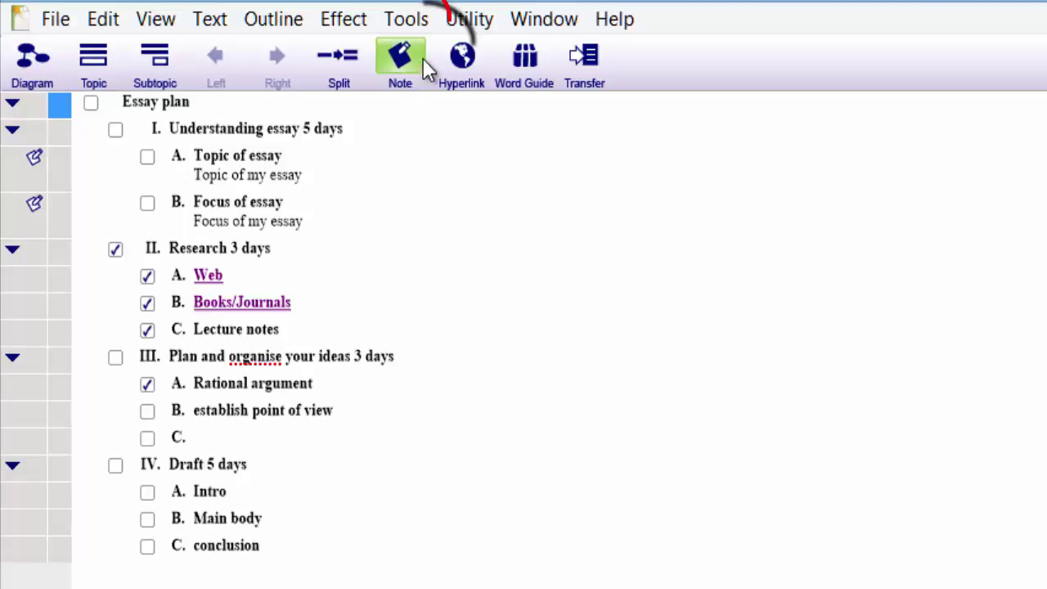
left_click(406, 22)
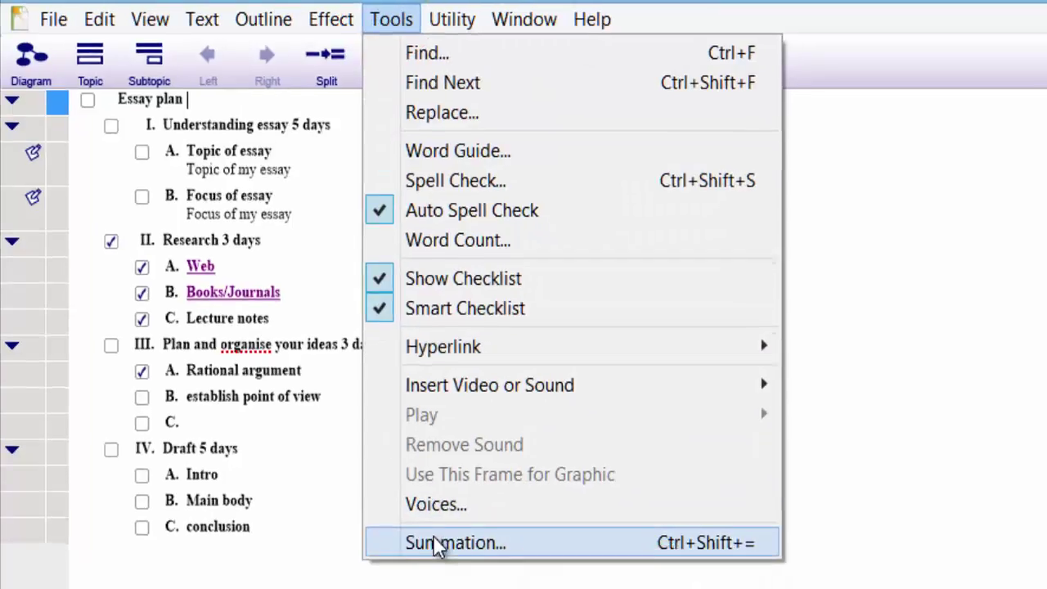
left_click(442, 543)
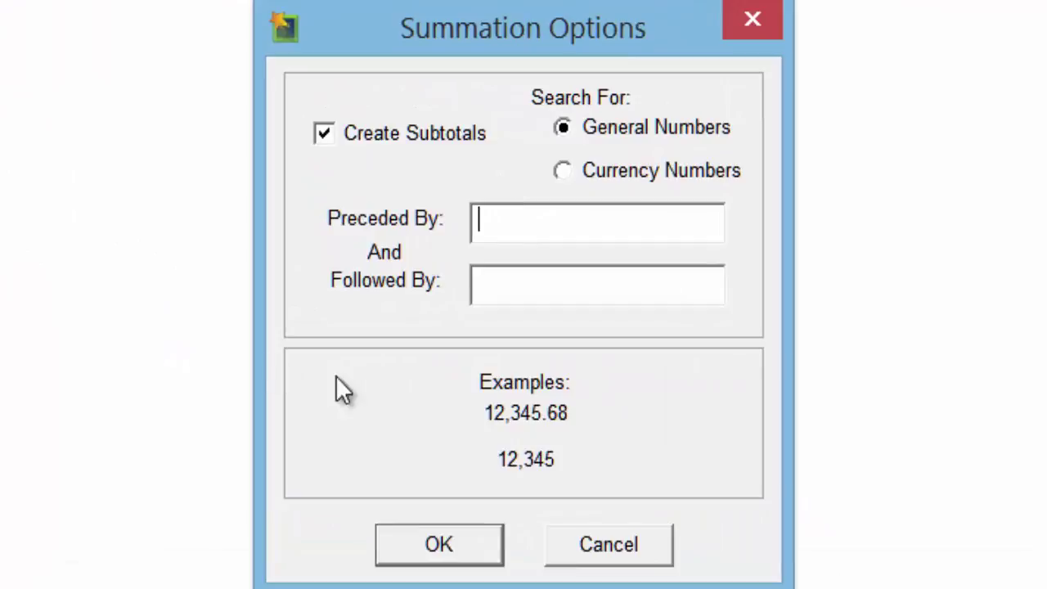
left_click(497, 284)
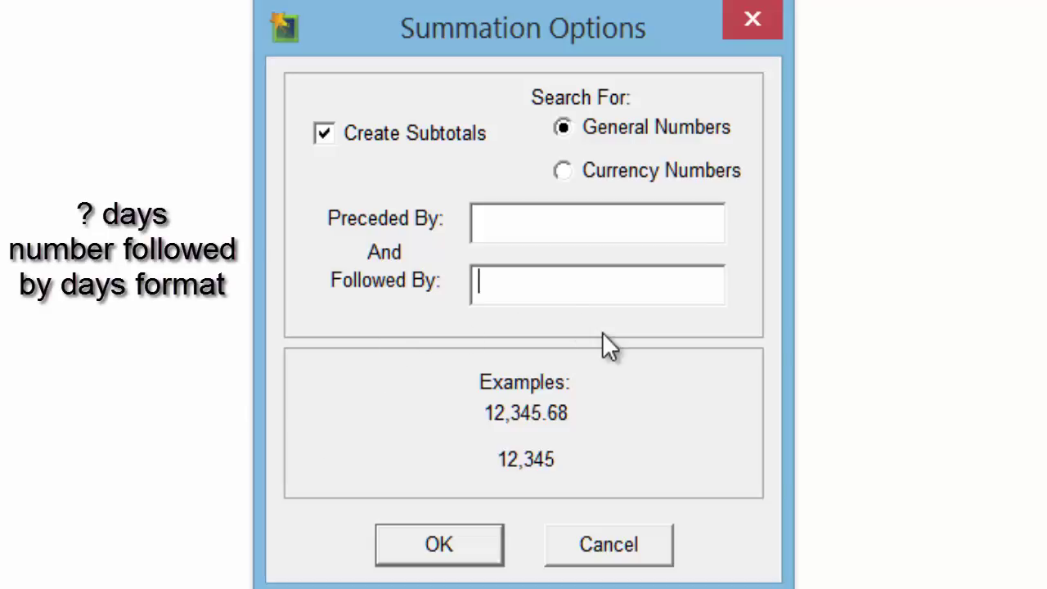
type("days")
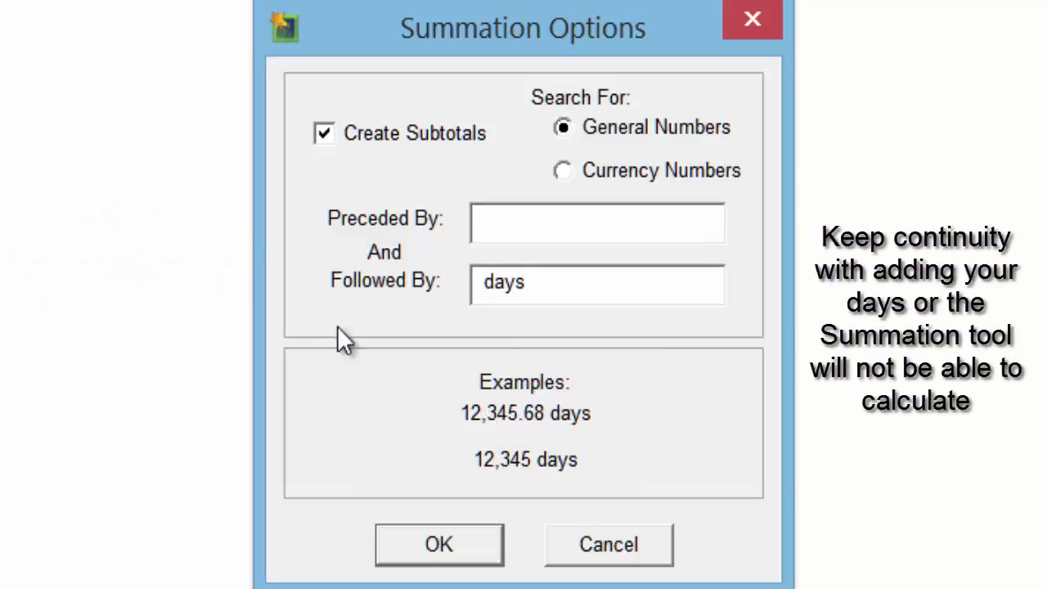
left_click(438, 544)
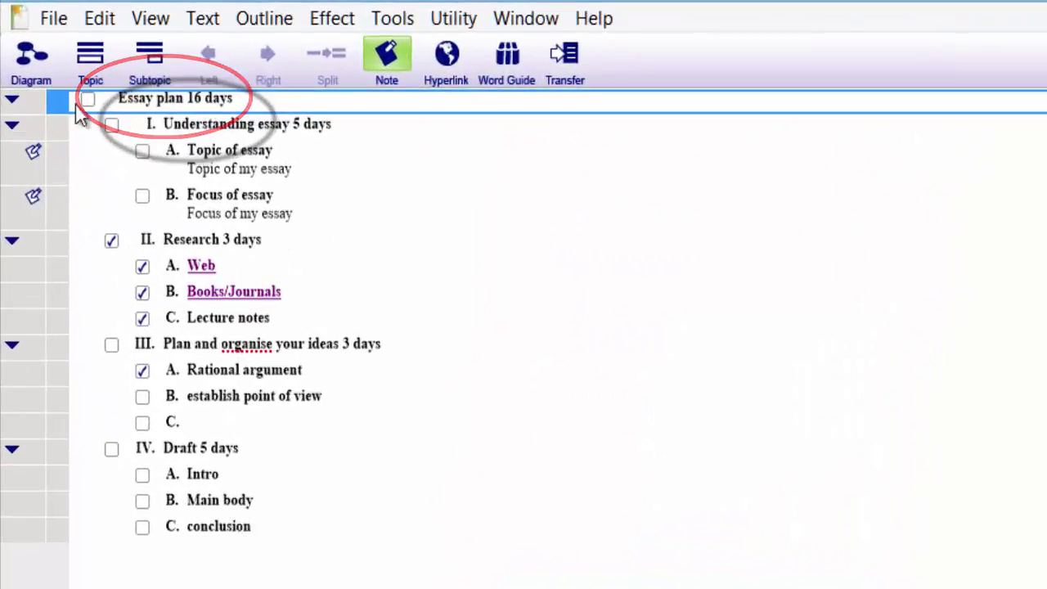
Step: Return to diagram view and recolour the central Essay plan clipart with red, another colour, then a darker shade
left_click(31, 61)
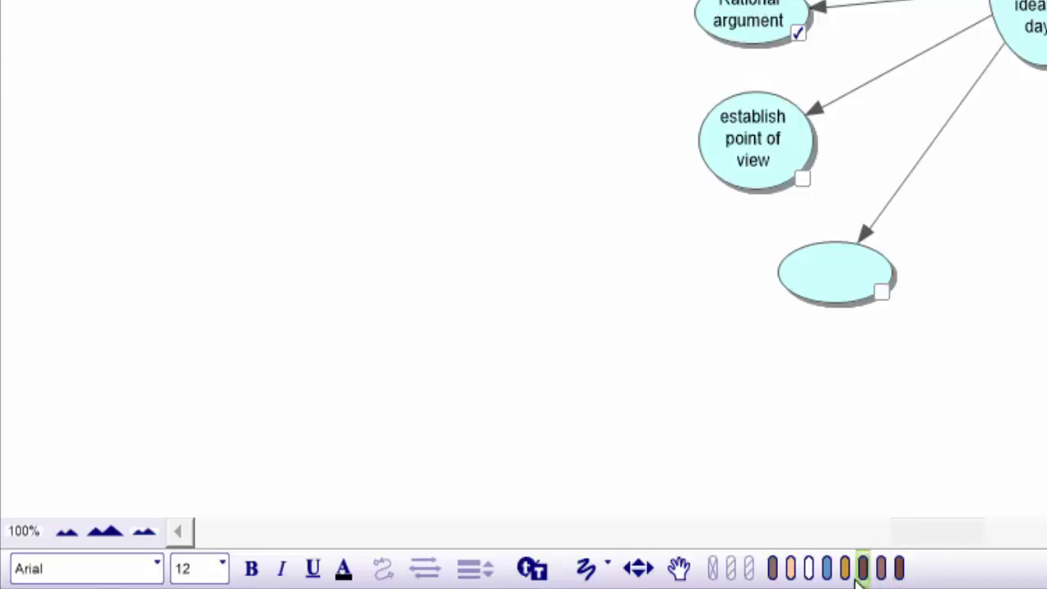
left_click(862, 570)
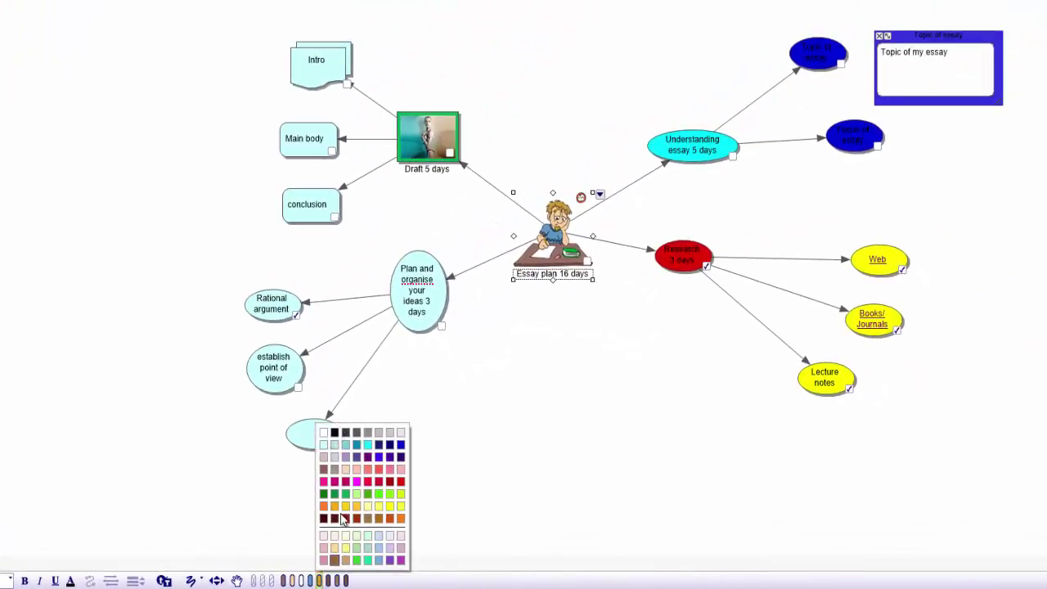
left_click(367, 482)
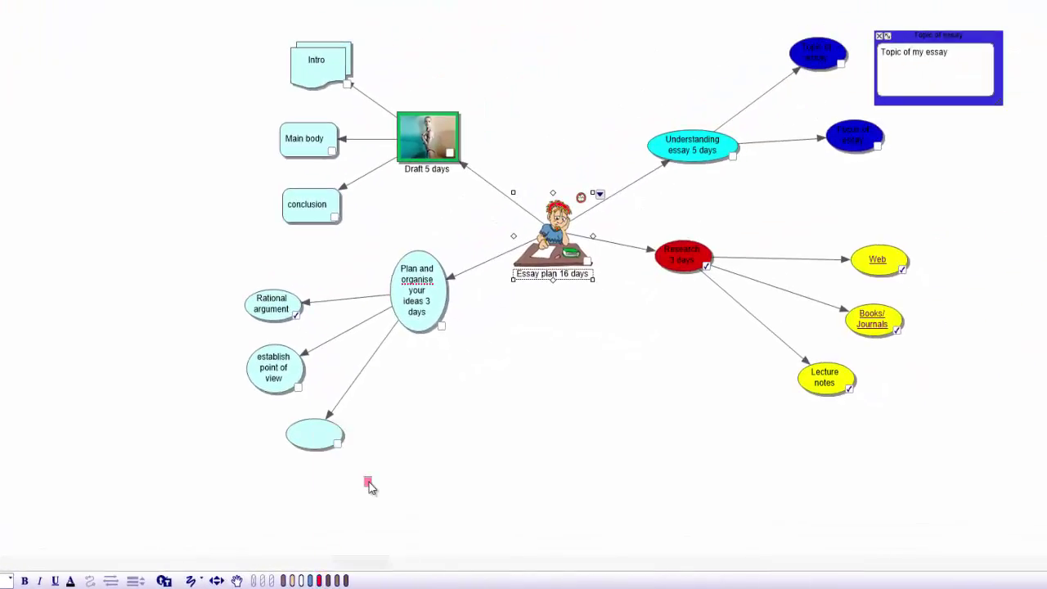
left_click(331, 581)
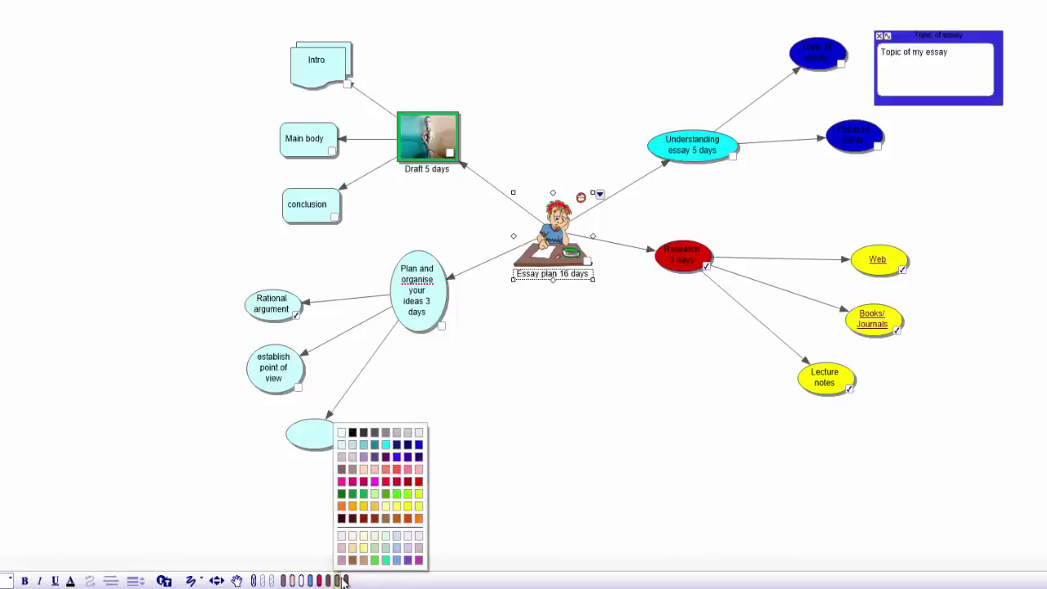
left_click(394, 481)
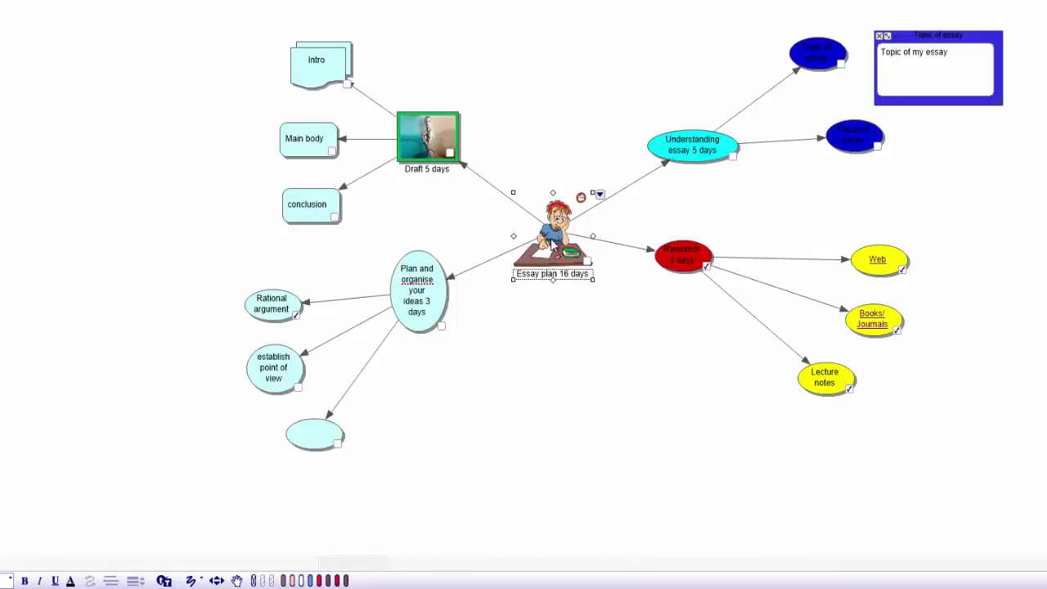
left_click(311, 581)
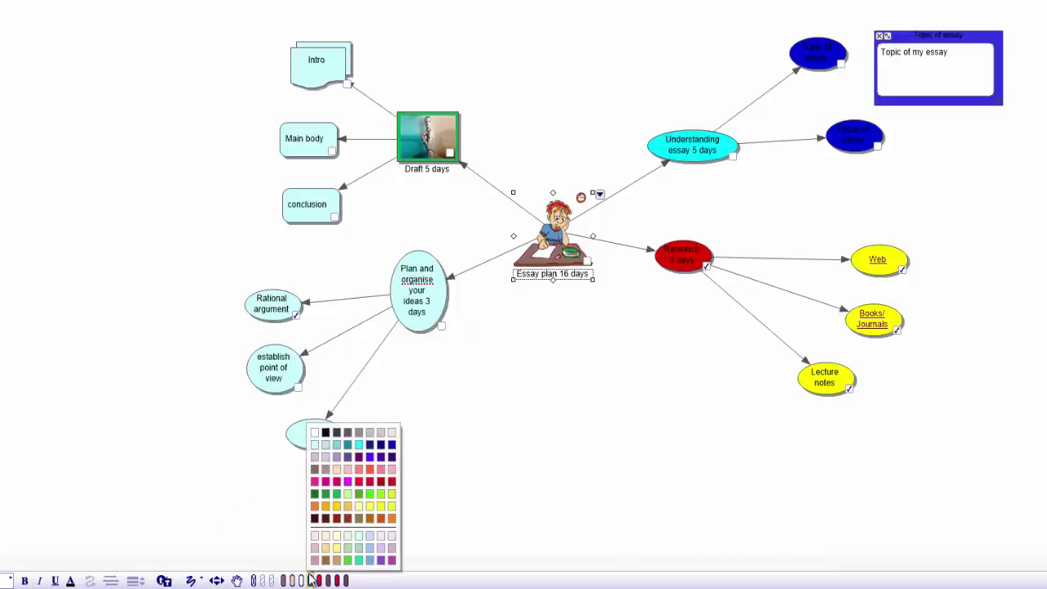
left_click(327, 433)
left_click(501, 335)
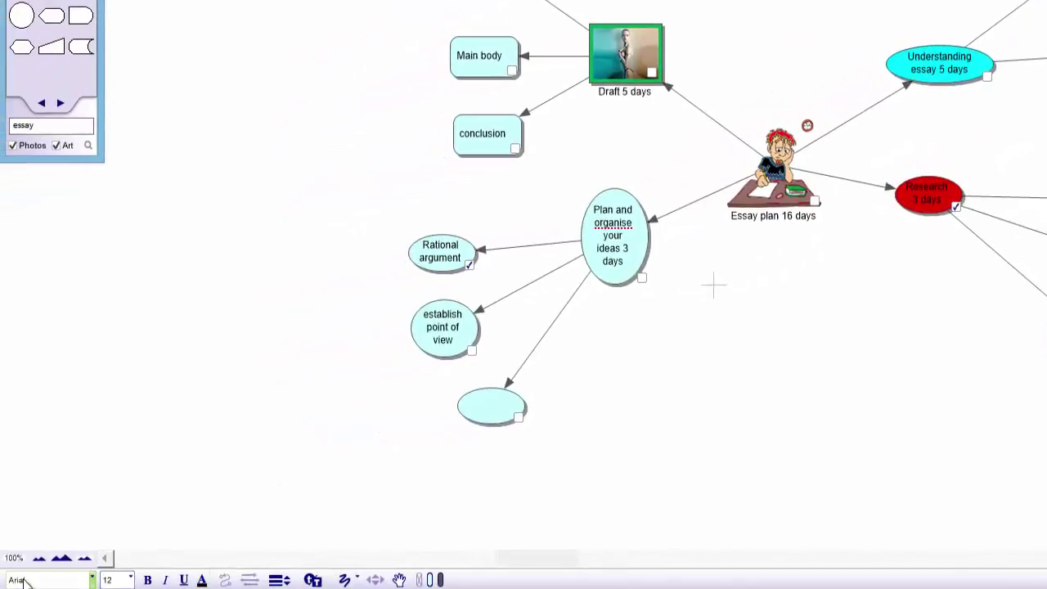
Step: Draw a text box above the map and type the heading 'Essay Title'
left_click(359, 581)
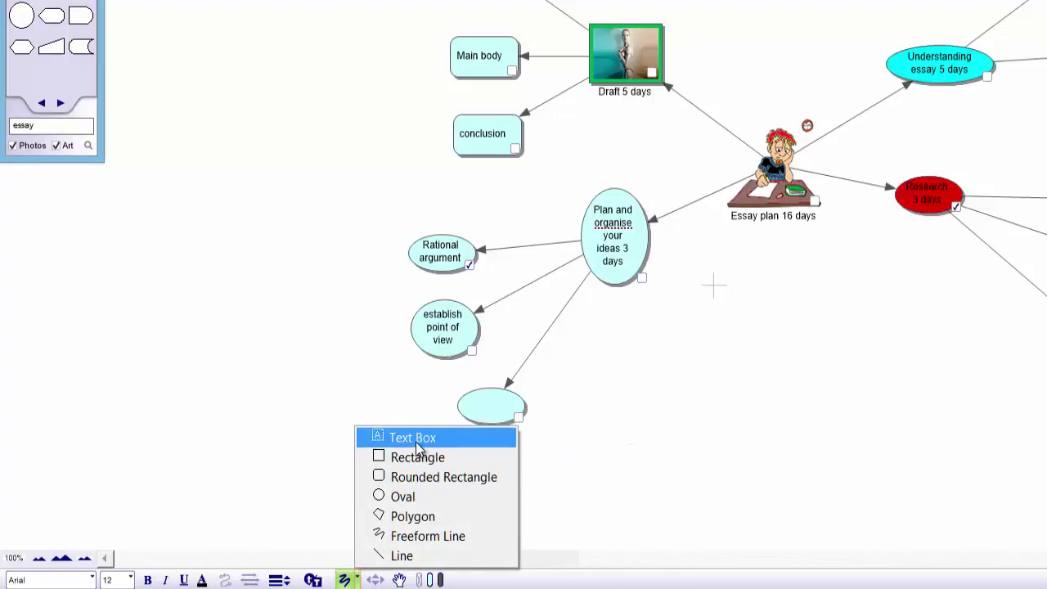
left_click(415, 442)
left_click_drag(423, 85, 692, 131)
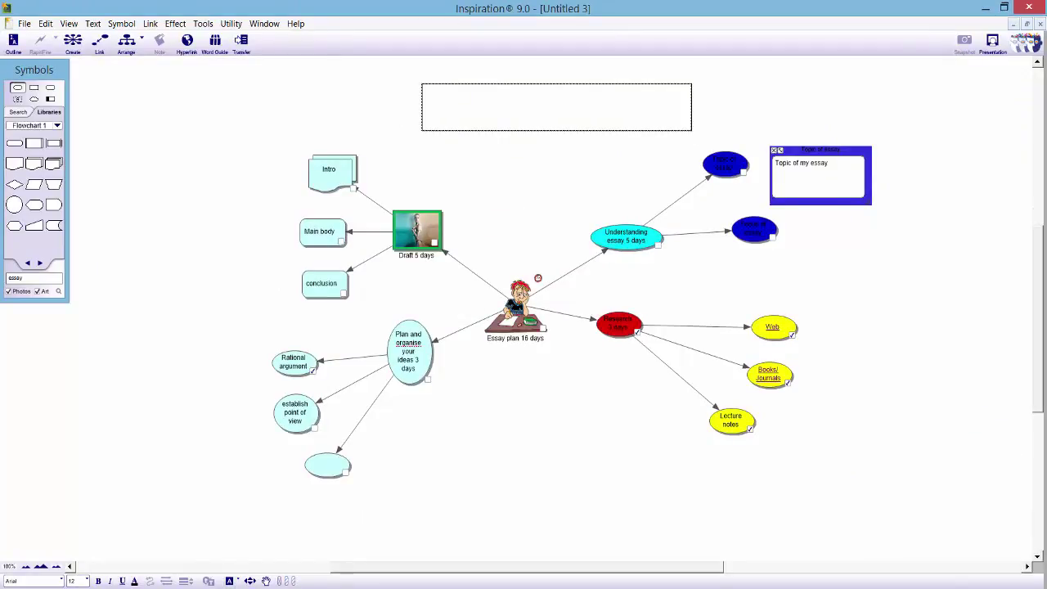
type("Essay Title")
Step: Make the Essay Title heading 72 point and bring up the Transfer Options dialog
key("ctrl+a")
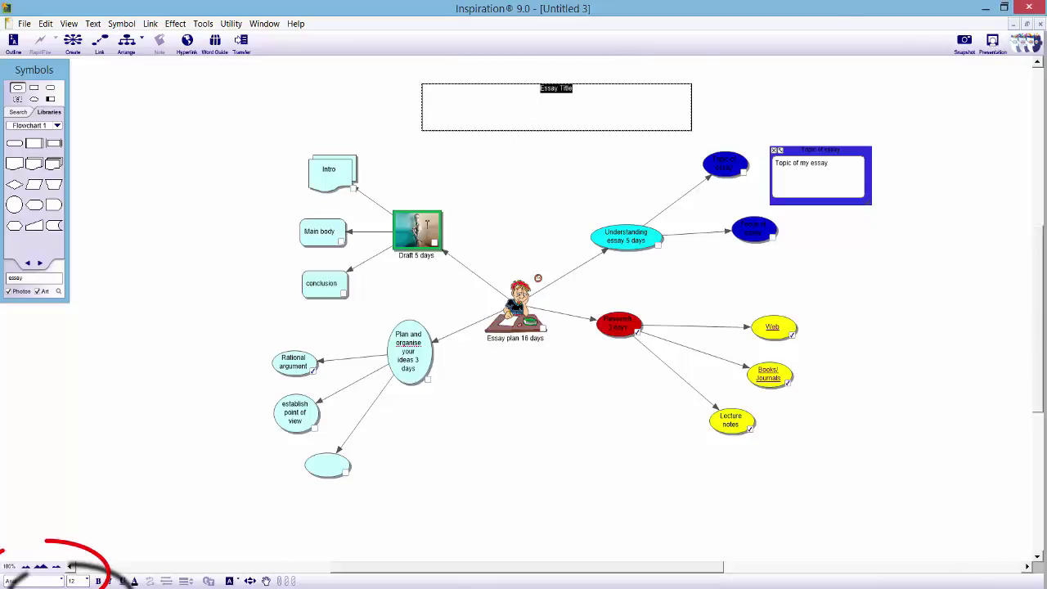
left_click(87, 581)
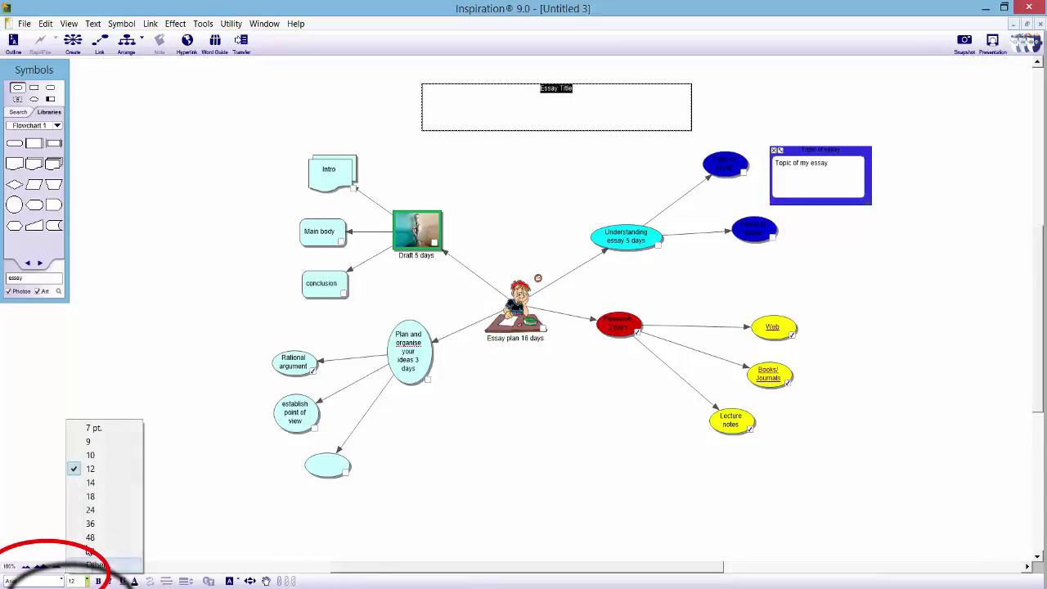
left_click(86, 553)
left_click(933, 354)
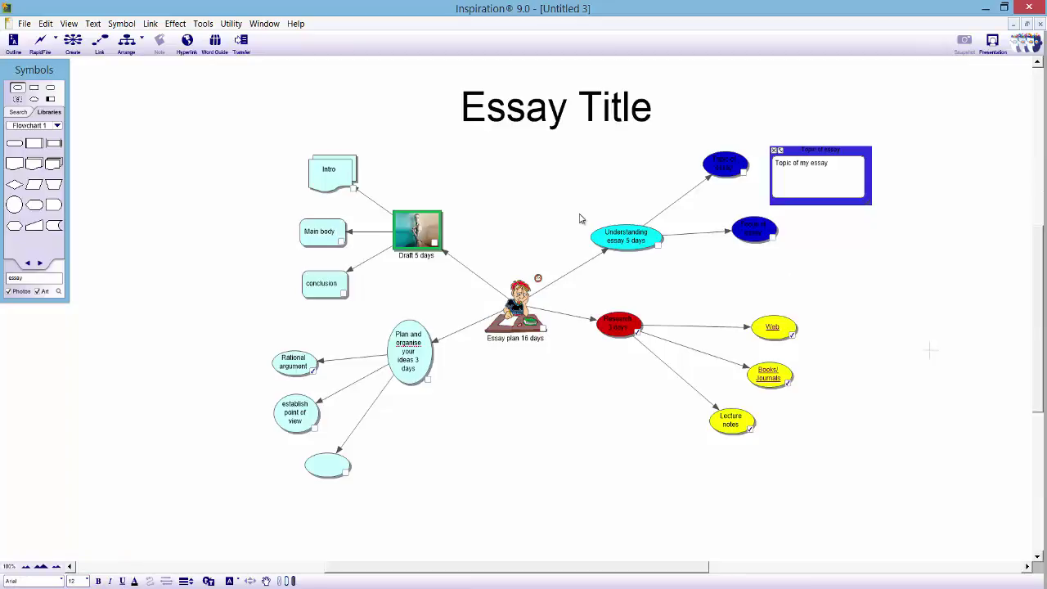
left_click(244, 46)
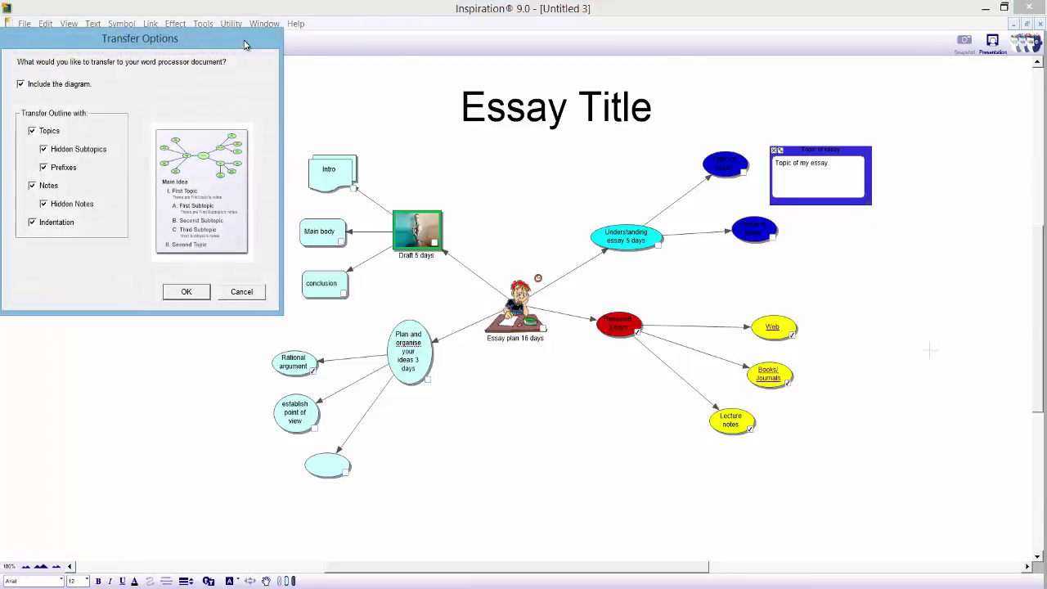